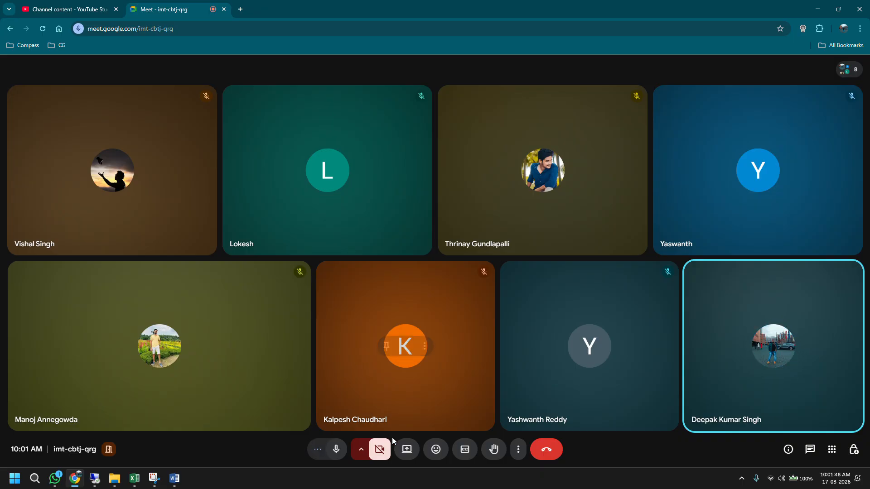
# Share the entire screen with the Google Meet call.
pyautogui.click(406, 451)
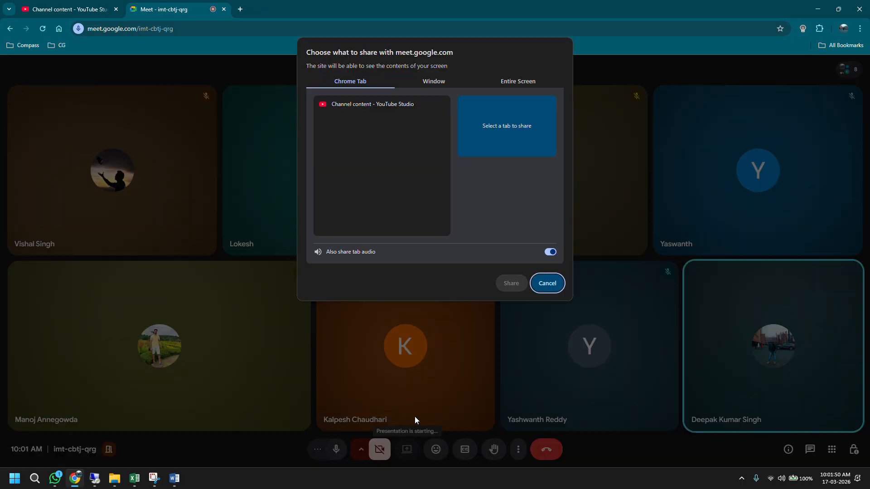
pyautogui.click(522, 80)
pyautogui.click(380, 142)
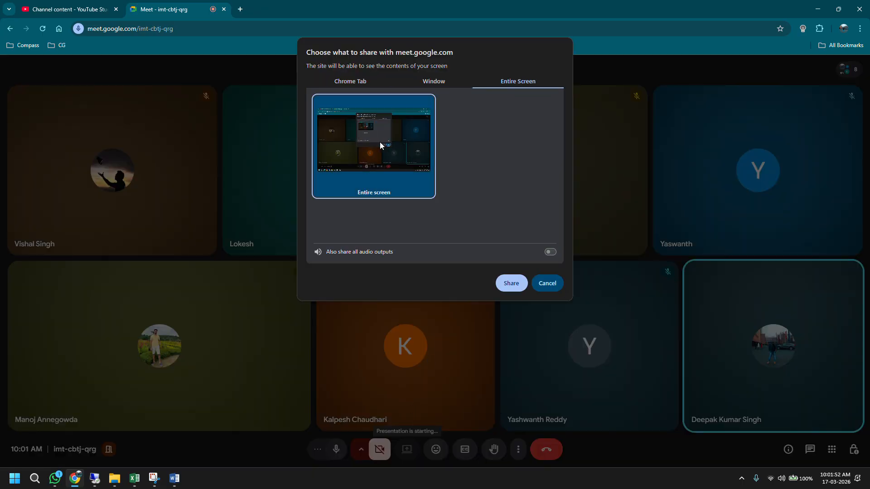
pyautogui.click(512, 282)
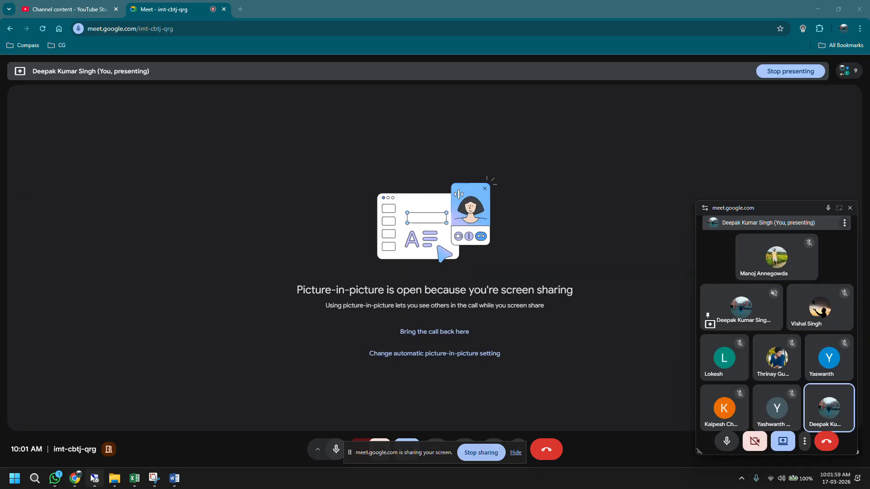
# Switch to the remote SAP session and start transaction VA01 for creating sales documents.
pyautogui.click(95, 479)
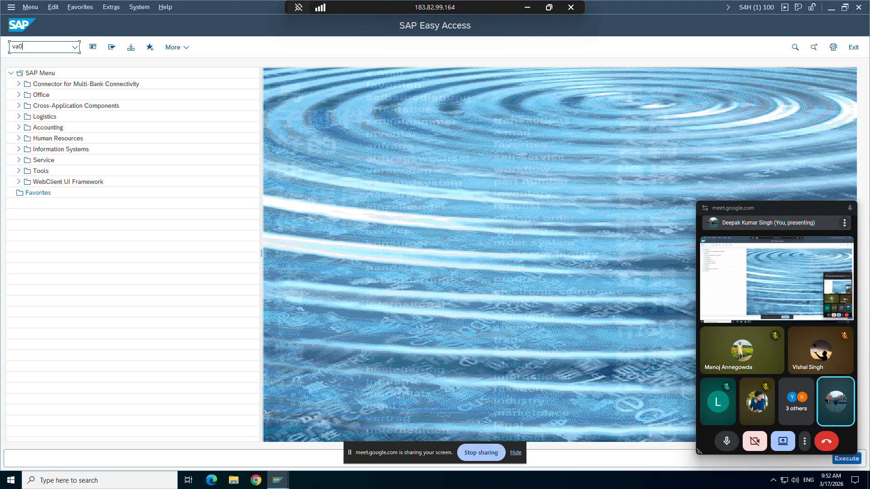
pyautogui.click(19, 49)
pyautogui.write('va01')
pyautogui.press('Return')
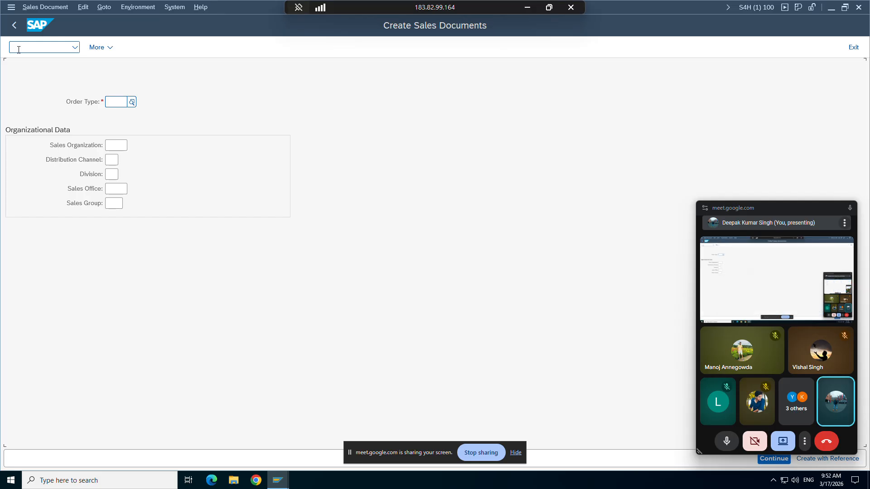
# Enter order type OR with sales organization 1010, distribution channel 10 and division 00.
pyautogui.write('or')
pyautogui.press('Tab')
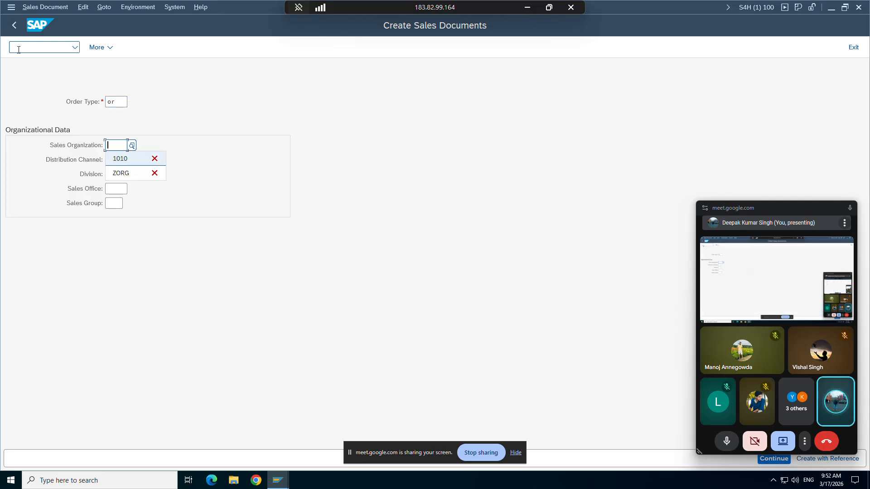
pyautogui.write('1010')
pyautogui.press('Tab')
pyautogui.write('10')
pyautogui.press('Tab')
pyautogui.write('00')
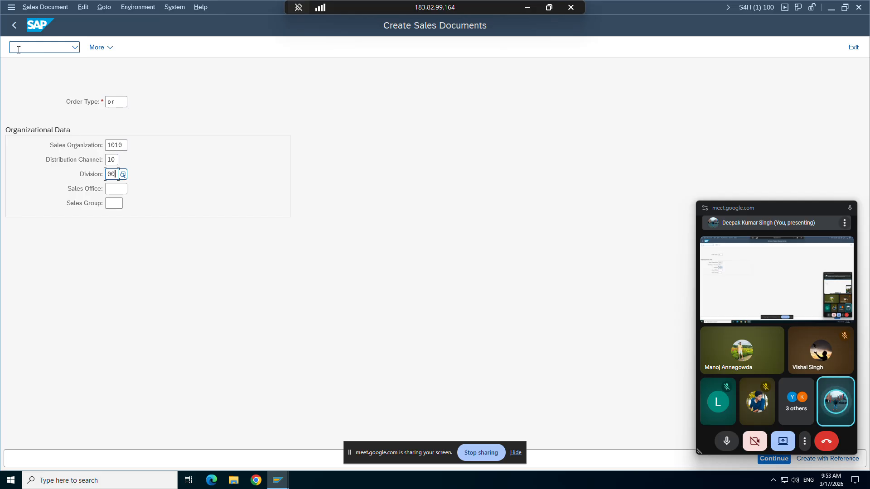
# In a new SAP GUI window, run V/03 and display the fields of condition table 915, including the pricing reference material.
pyautogui.click(11, 7)
pyautogui.click(42, 108)
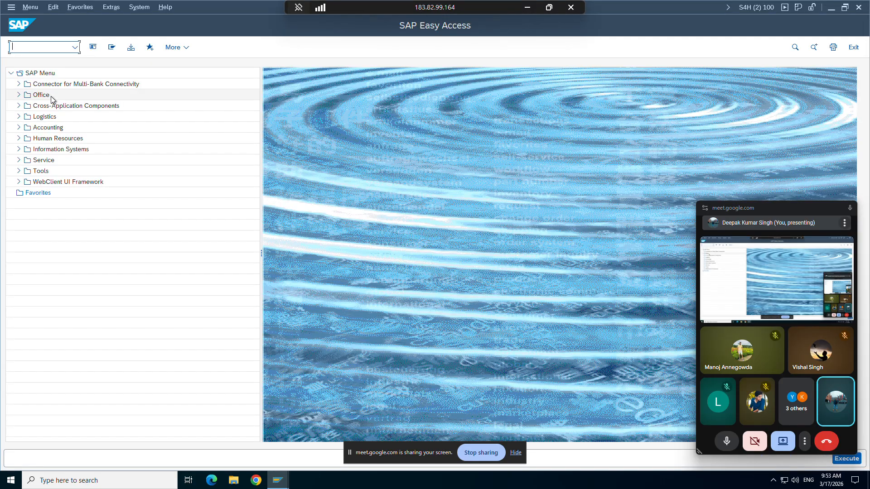
pyautogui.write('v/03')
pyautogui.press('Return')
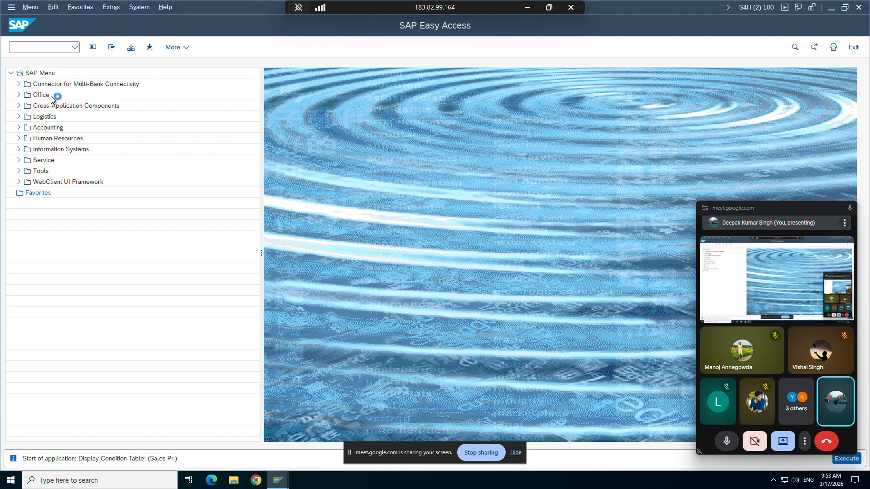
pyautogui.write('915')
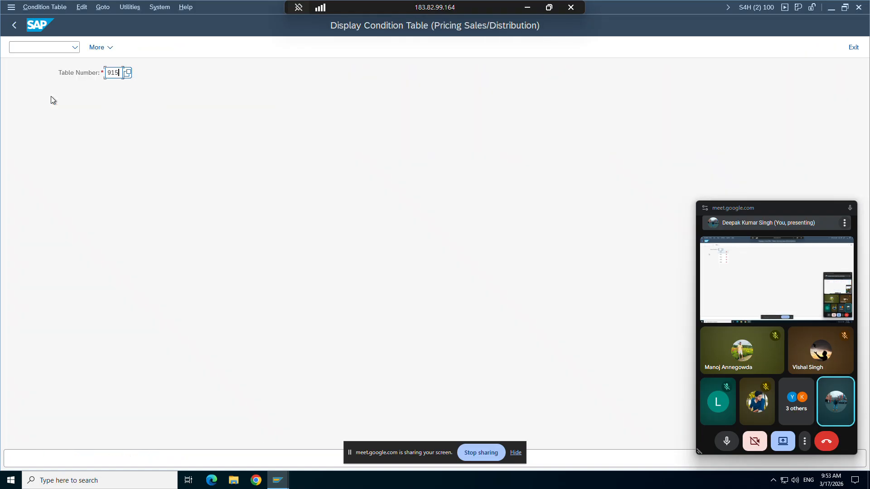
pyautogui.press('Return')
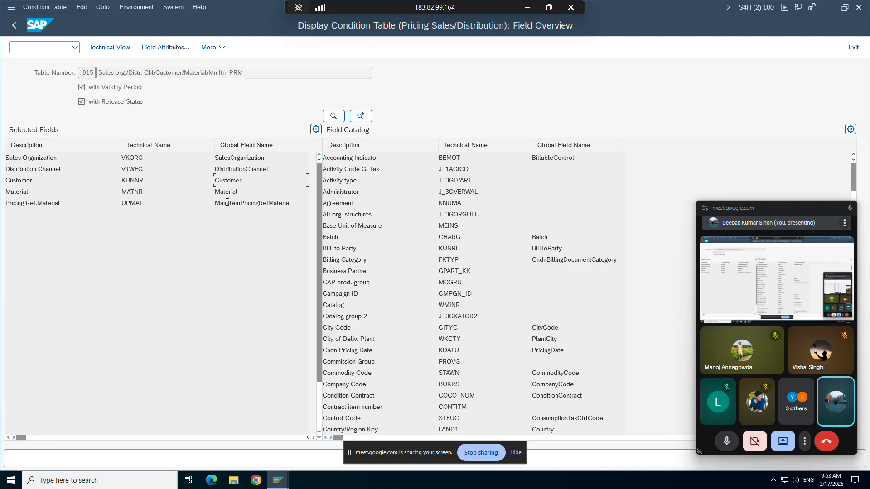
pyautogui.click(227, 203)
# Return to the Create Sales Documents window, continue to the order overview and fill in the first suggested sold-to customer.
pyautogui.moveTo(277, 484)
pyautogui.click(253, 435)
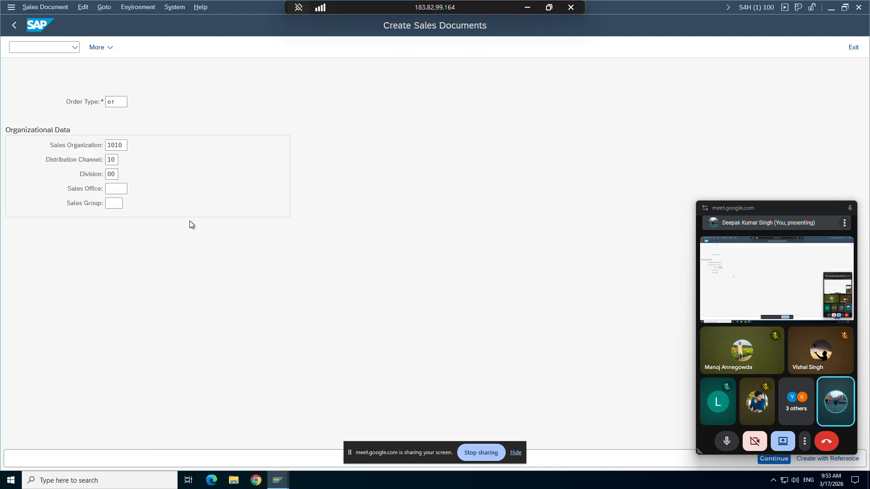
pyautogui.press('Return')
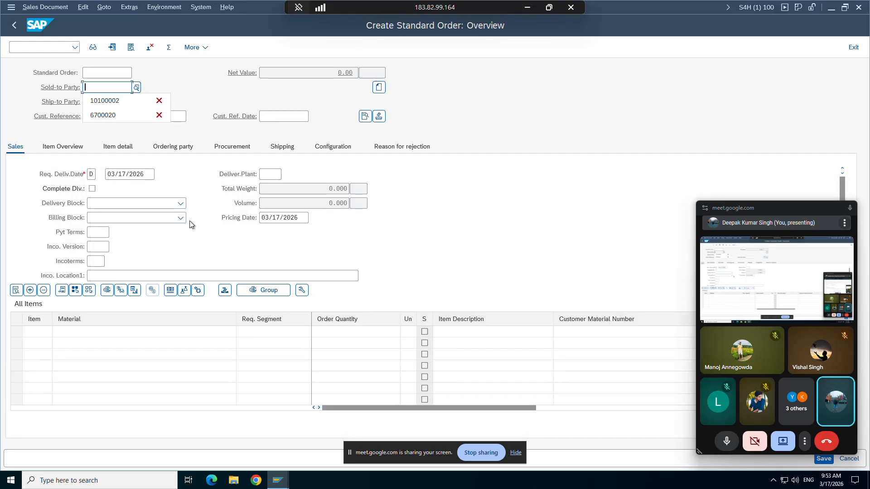
pyautogui.press('Down')
pyautogui.press('Return')
pyautogui.press('Return')
pyautogui.press('Return')
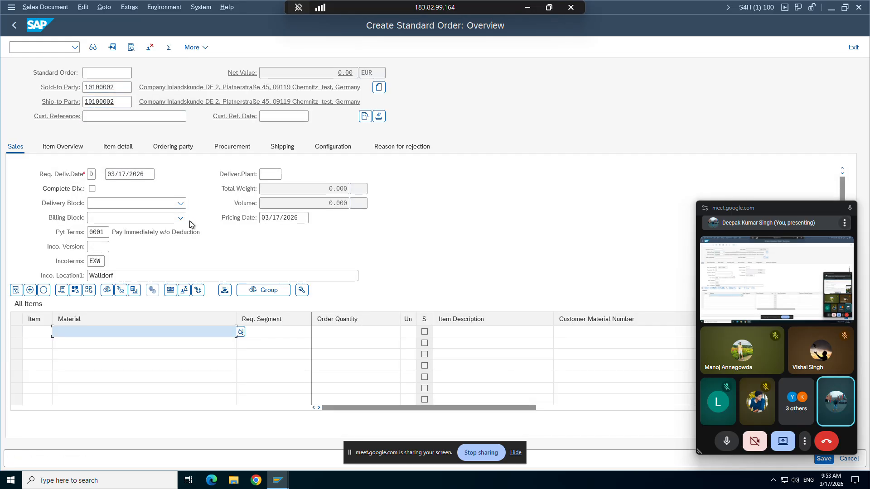
# Add material TG12 with an order quantity of 1 as the first order item.
pyautogui.press('Down')
pyautogui.press('Return')
pyautogui.moveTo(54, 333); pyautogui.dragTo(297, 315)
pyautogui.click(337, 333)
pyautogui.write('1')
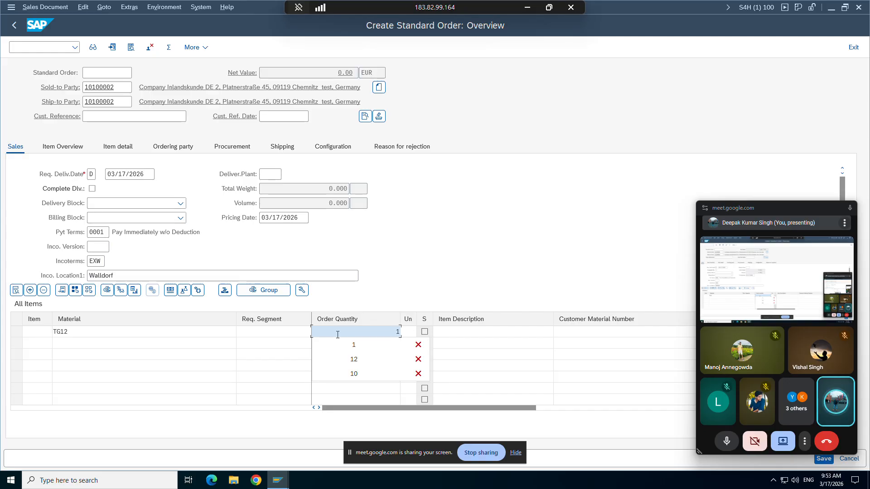
pyautogui.press('Return')
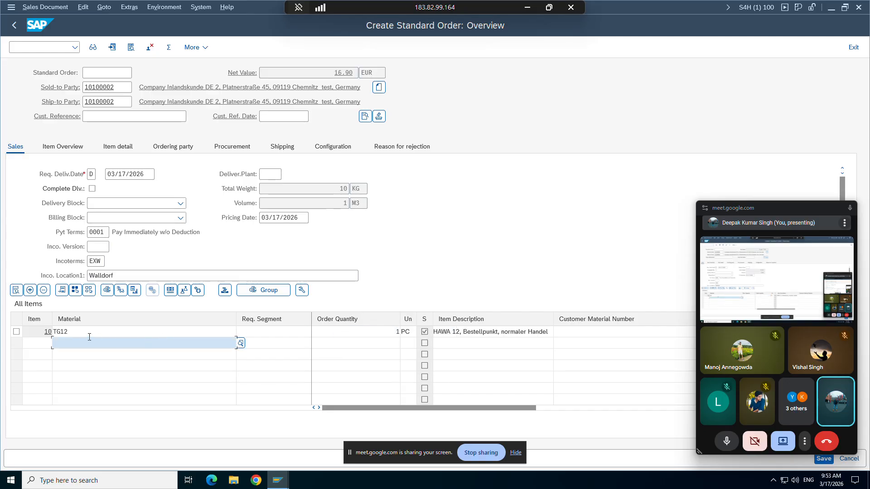
# Open the pricing analysis from the TG12 item's conditions and examine access 040 of PPR0, including its material value.
pyautogui.doubleClick(65, 332)
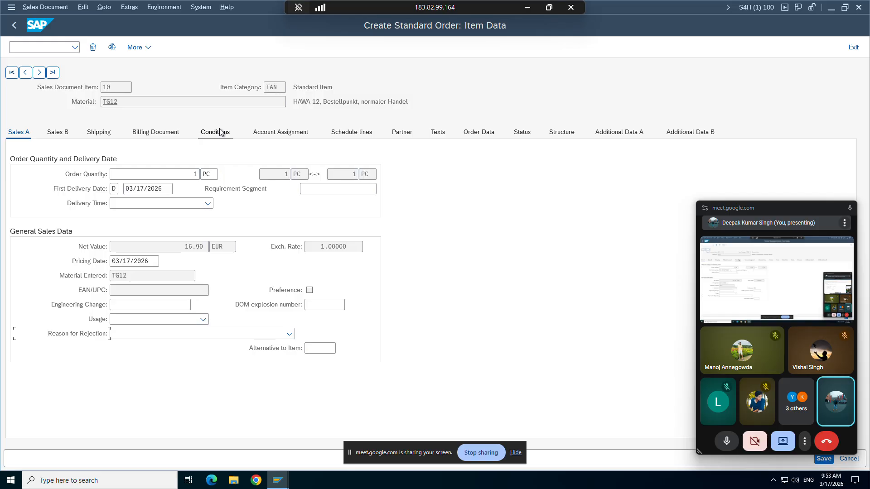
pyautogui.click(220, 132)
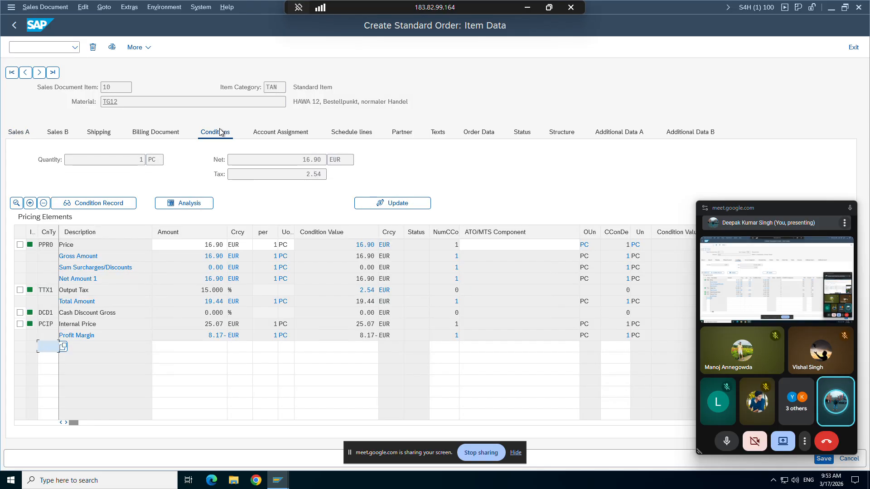
pyautogui.click(191, 205)
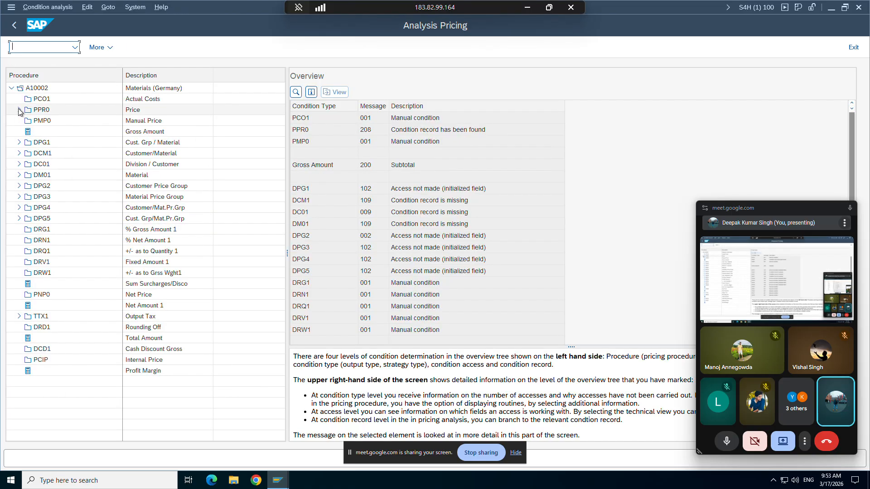
pyautogui.click(19, 109)
pyautogui.doubleClick(38, 143)
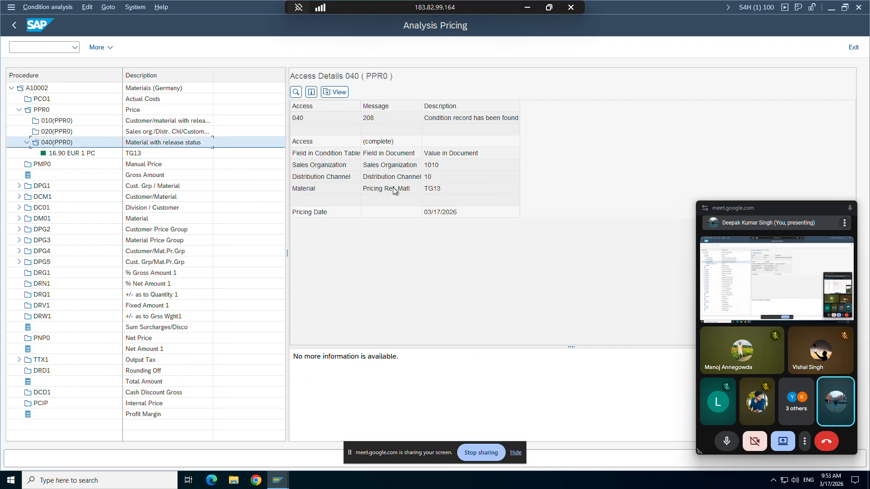
pyautogui.click(445, 191)
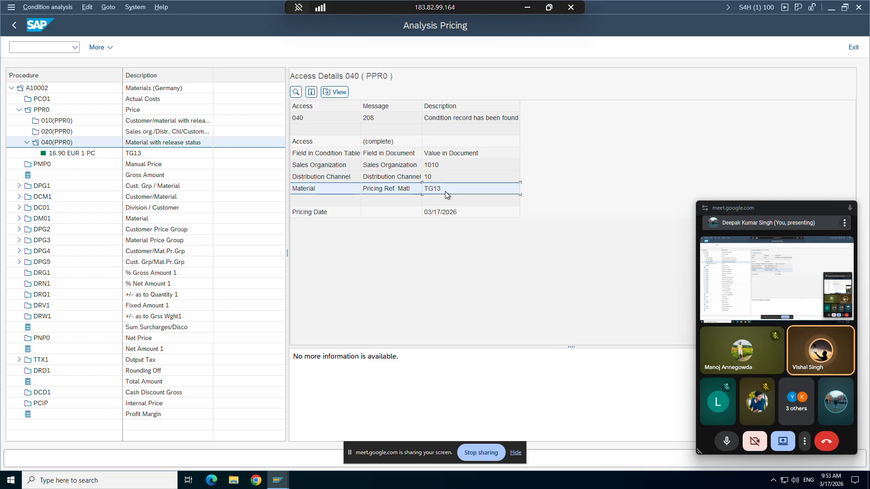
# In another new SAP GUI window, open Display Material for TG12 with the Basic Data 1 view.
pyautogui.click(284, 471)
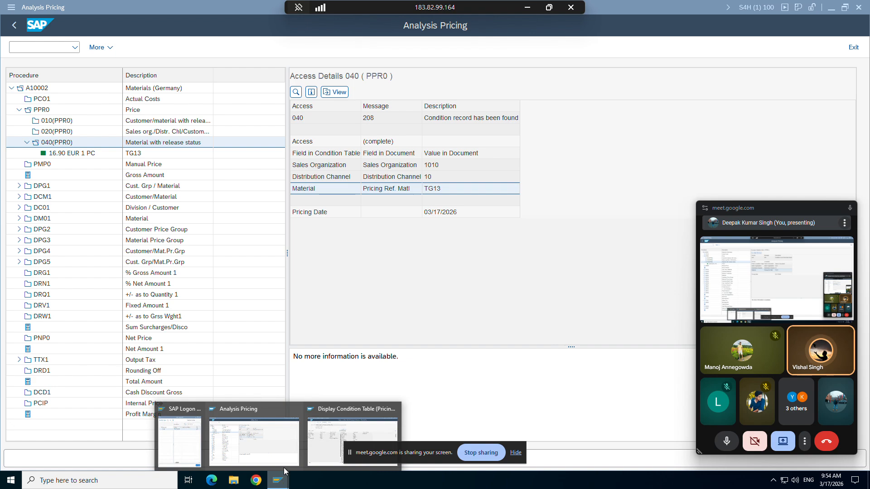
pyautogui.click(315, 429)
pyautogui.click(12, 7)
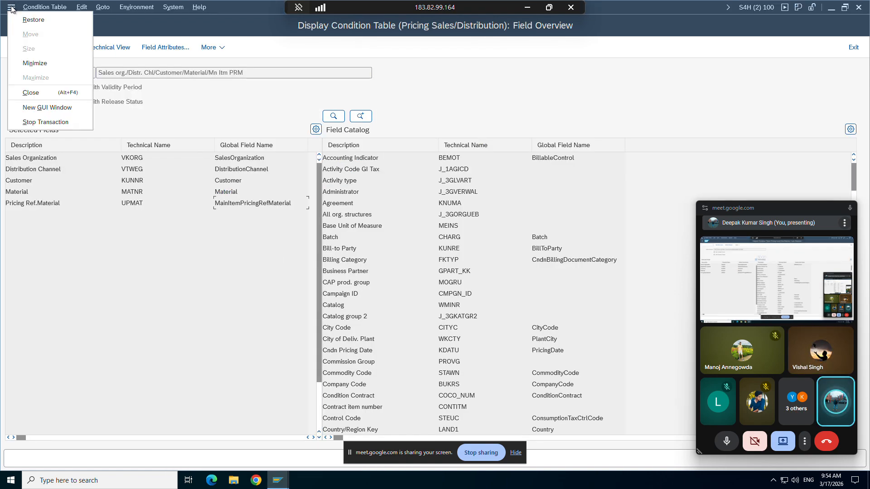
pyautogui.click(44, 110)
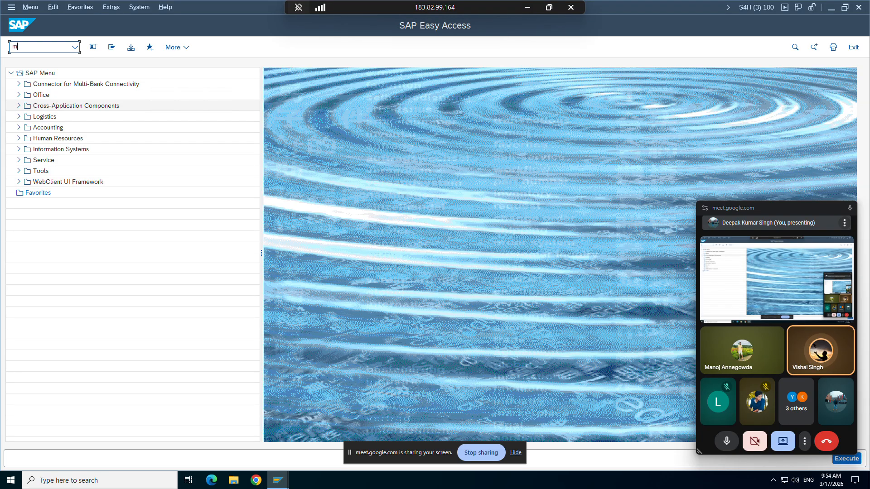
pyautogui.press('Return')
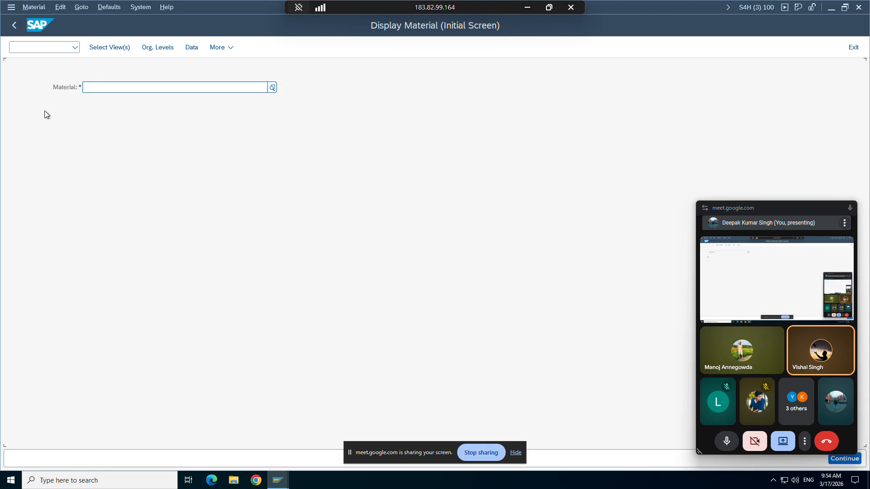
pyautogui.press('Return')
pyautogui.press('Return')
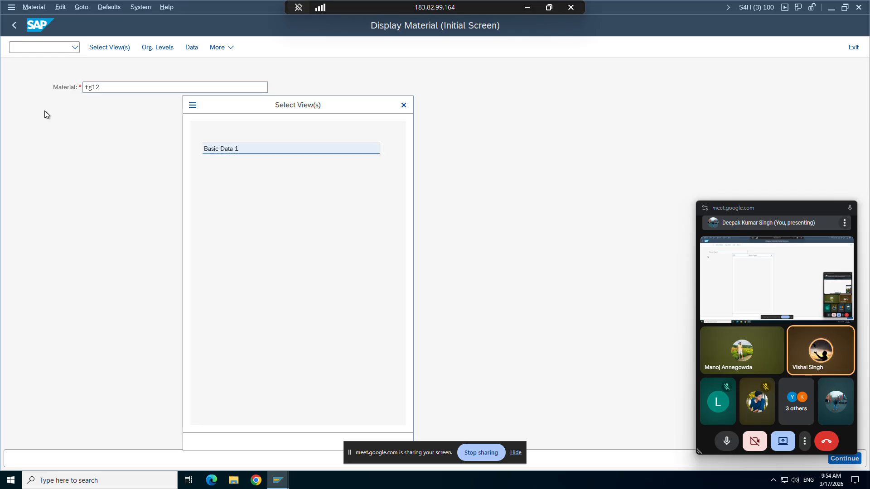
pyautogui.press('Return')
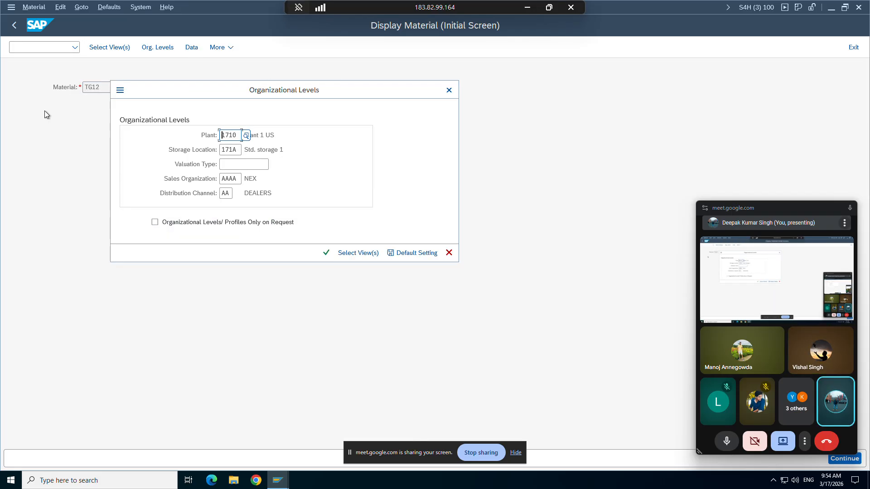
# Set the plant to 1010 and clear the storage location in the material's organizational levels.
pyautogui.hotkey('ctrl', 'a')
pyautogui.write('101')
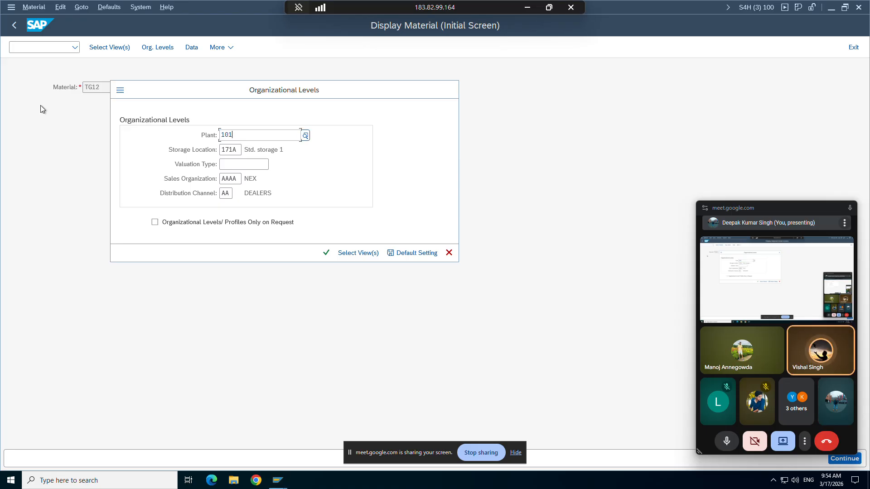
pyautogui.write('1')
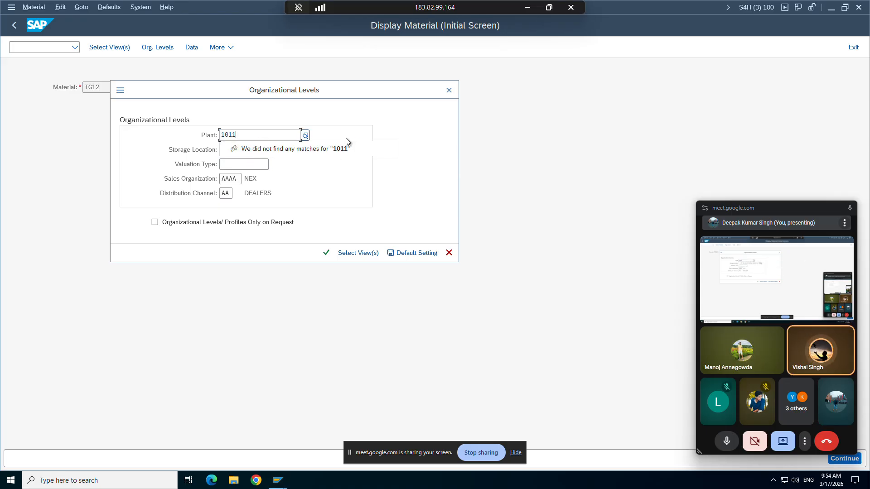
pyautogui.press('BackSpace')
pyautogui.write('0')
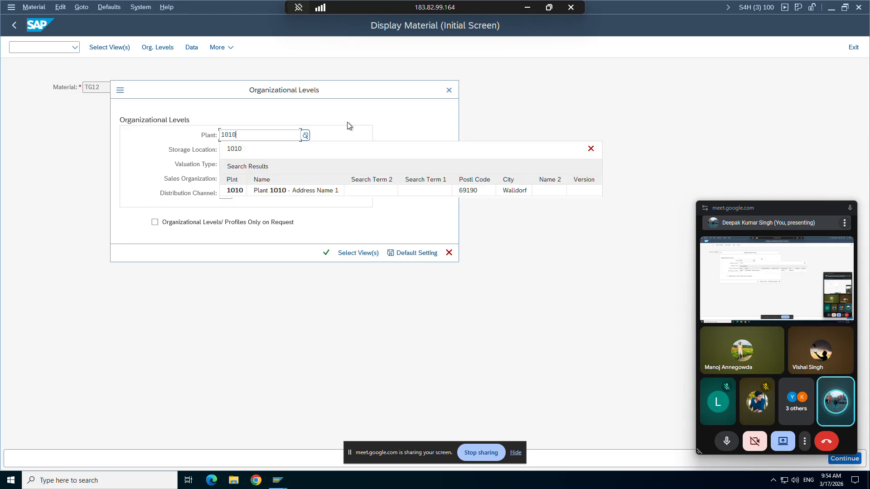
pyautogui.click(347, 122)
pyautogui.click(238, 149)
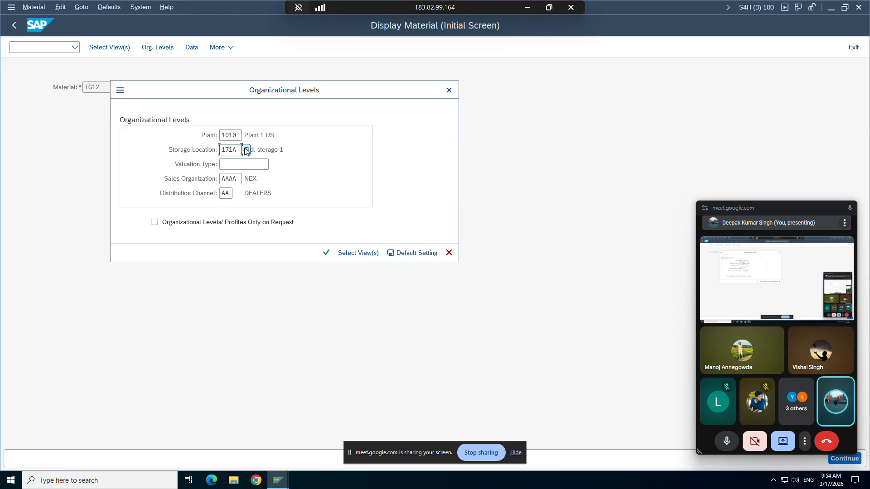
pyautogui.press('BackSpace')
pyautogui.press('BackSpace')
pyautogui.press('BackSpace')
pyautogui.press('BackSpace')
# Pick sales organization 1010 with distribution channel 10, save the levels as default settings and display the material.
pyautogui.click(237, 180)
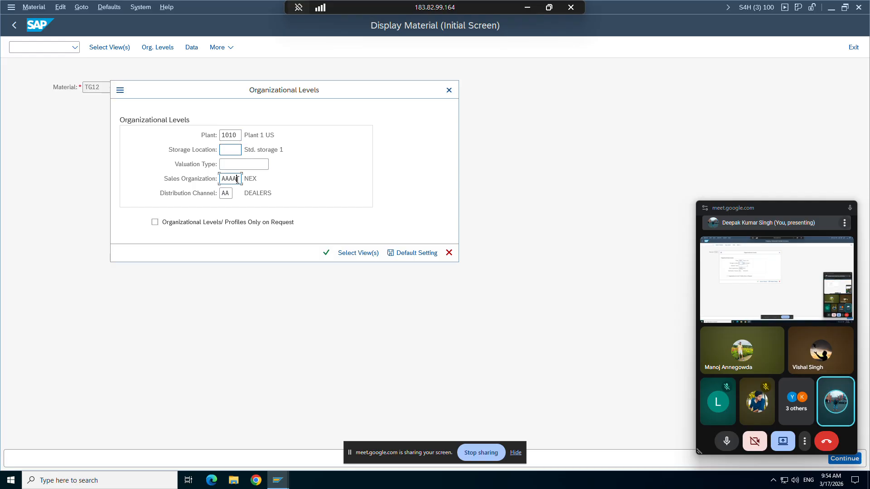
pyautogui.click(246, 180)
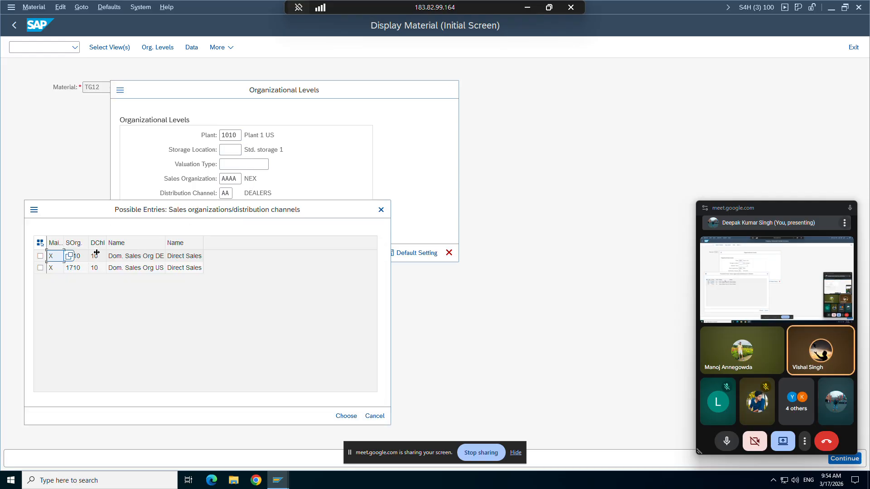
pyautogui.doubleClick(83, 257)
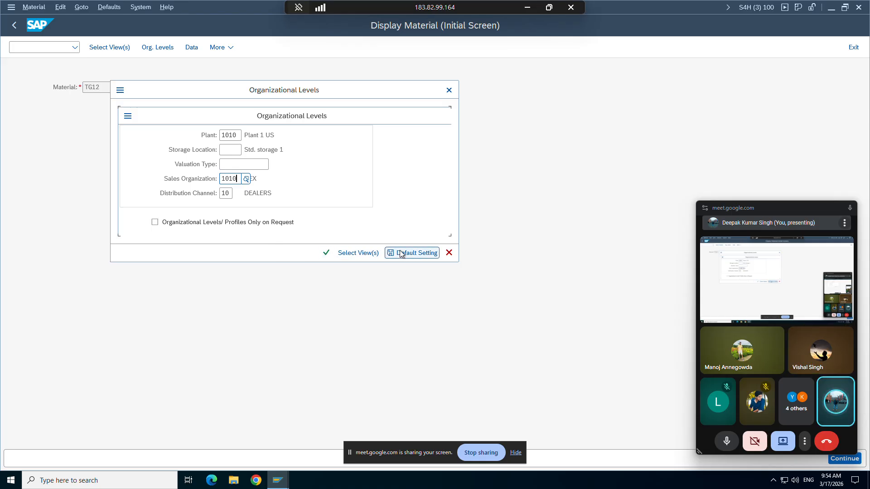
pyautogui.click(401, 254)
pyautogui.click(327, 252)
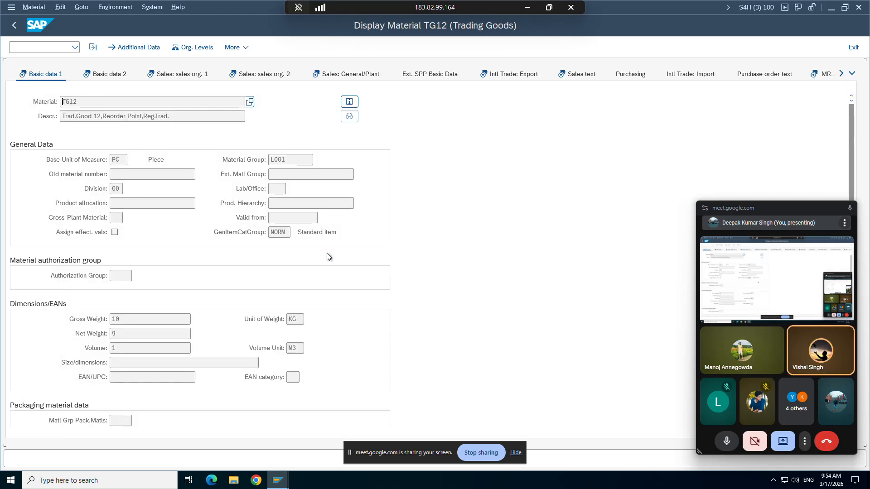
# Examine TG12's pricing reference material in the Sales: sales org. 2 view and compare it with the Material row of PPR0 access 040.
pyautogui.click(247, 74)
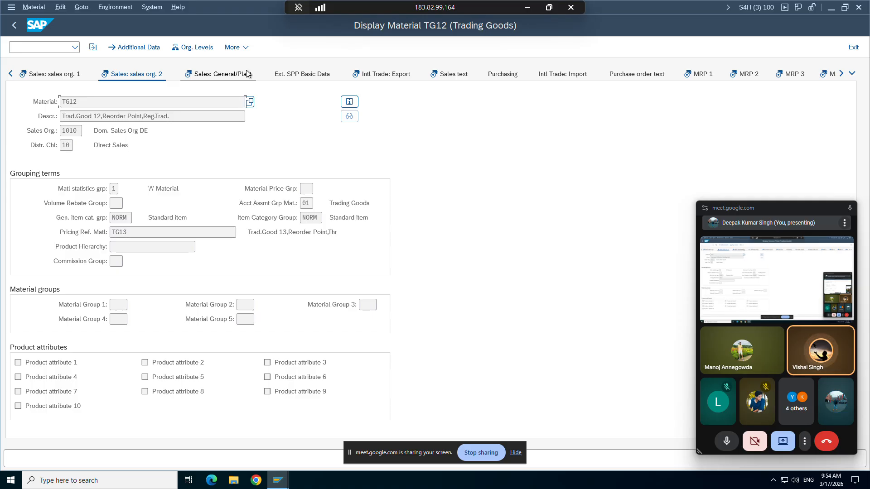
pyautogui.doubleClick(119, 233)
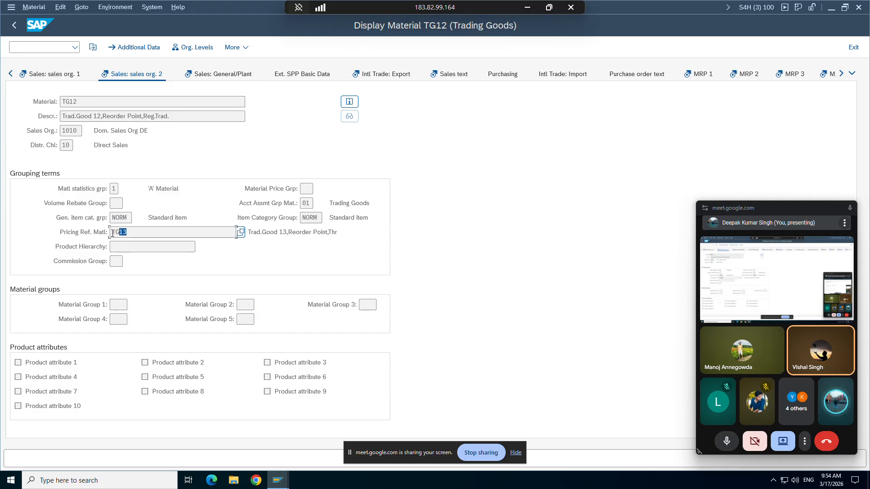
pyautogui.moveTo(278, 480)
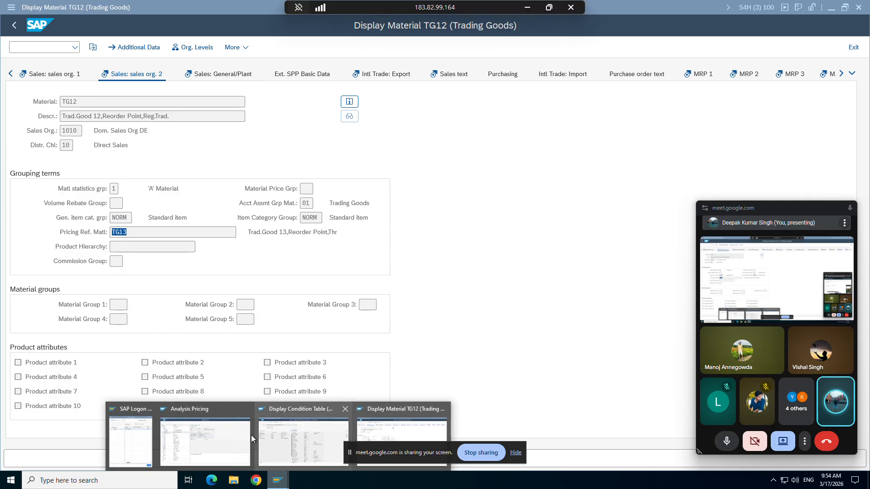
pyautogui.click(233, 432)
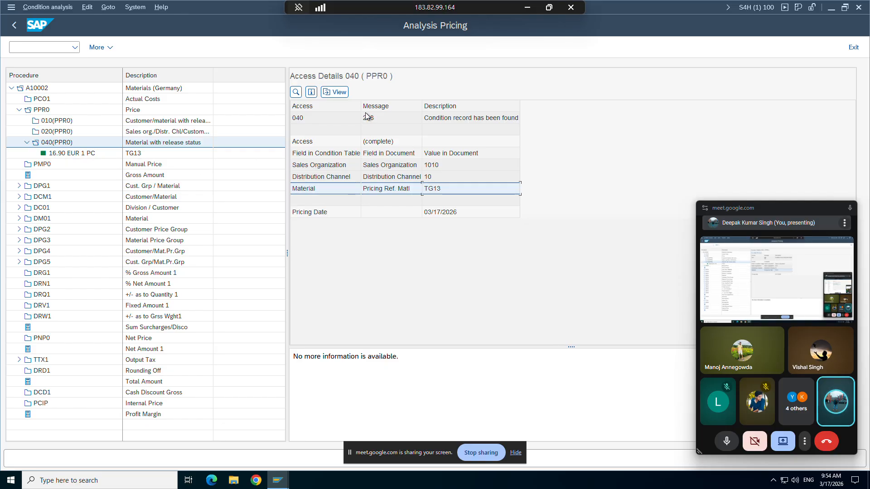
pyautogui.moveTo(611, 105); pyautogui.dragTo(630, 105)
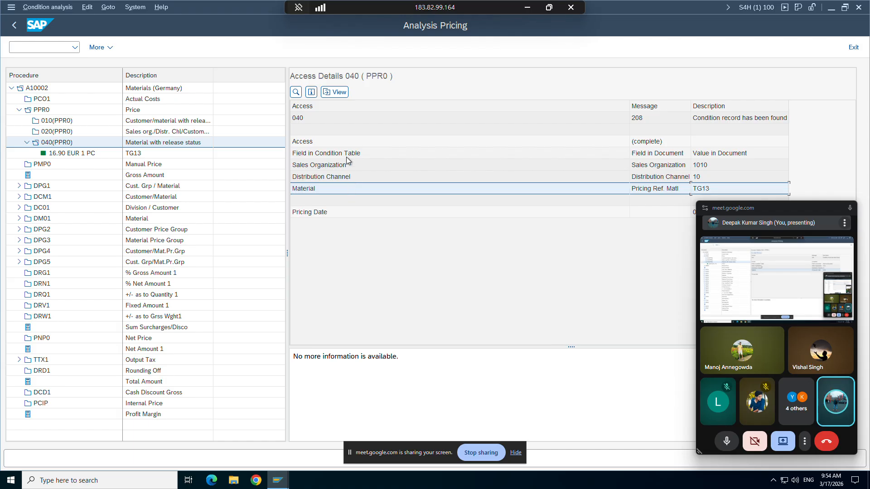
pyautogui.click(320, 190)
pyautogui.moveTo(630, 108); pyautogui.dragTo(426, 109)
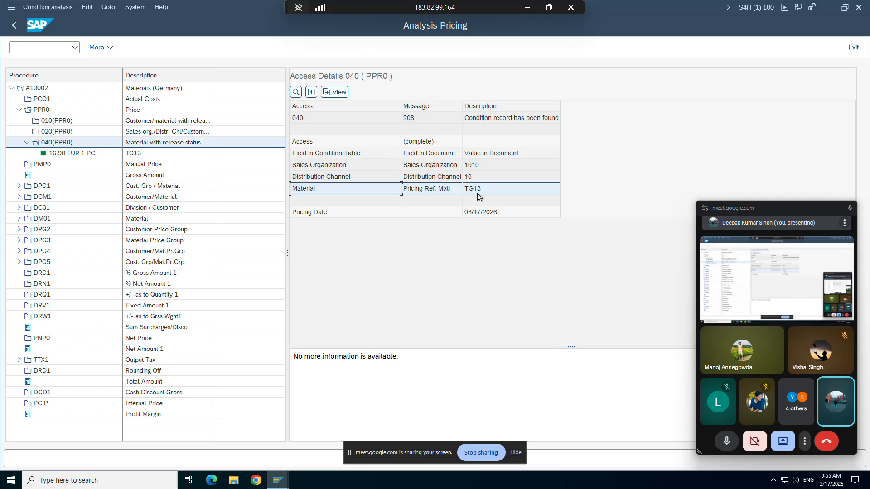
# In the condition table window, start VK11 for condition type PPR0 with the key combination Material with release status.
pyautogui.click(278, 481)
pyautogui.click(316, 431)
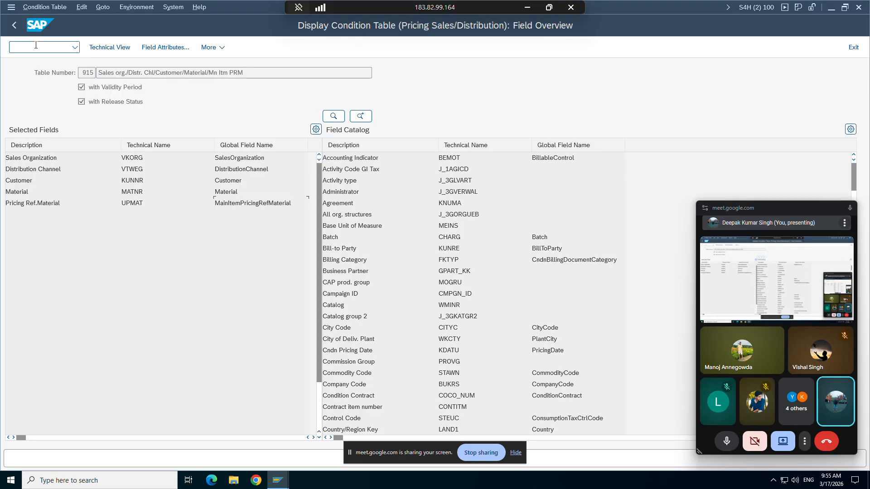
pyautogui.write('/nvk11')
pyautogui.press('Return')
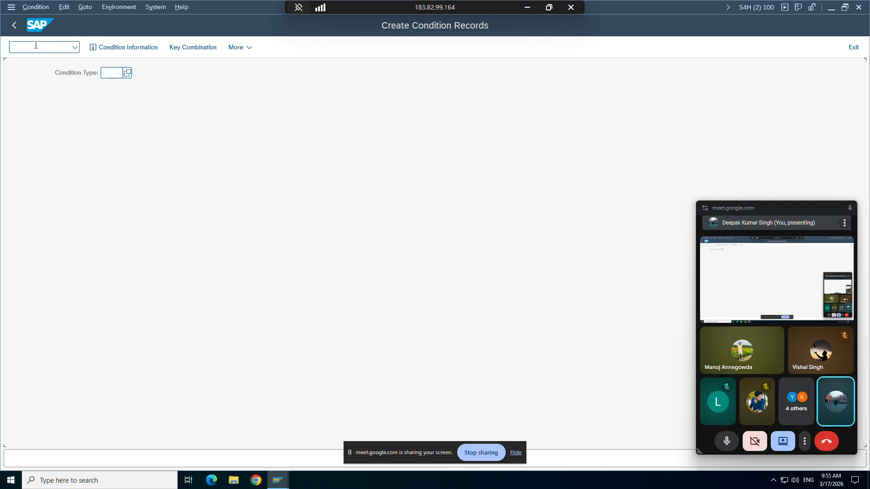
pyautogui.write('ppr0')
pyautogui.press('Return')
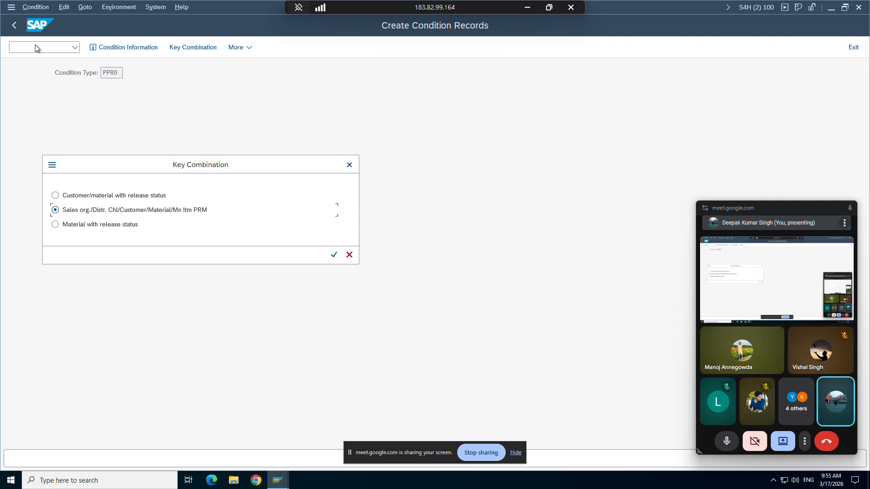
pyautogui.press('Return')
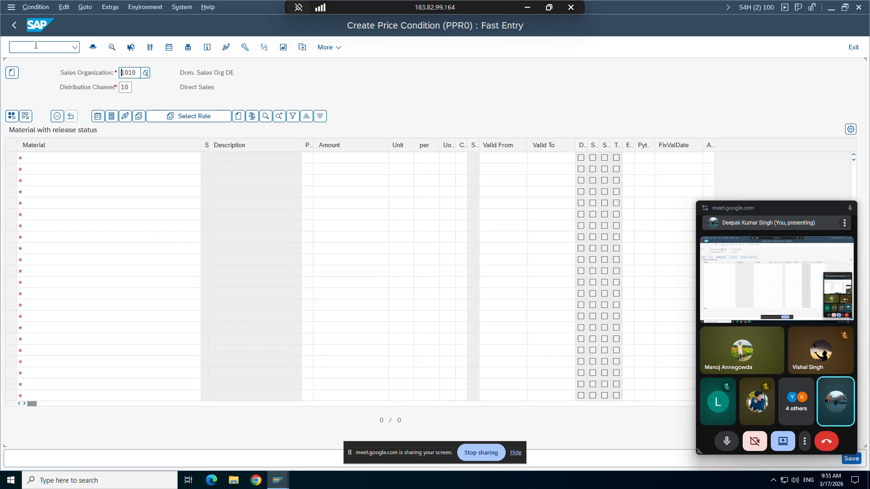
# Enter a PPR0 condition record for material TG12 with an amount of 100 EUR.
pyautogui.click(38, 157)
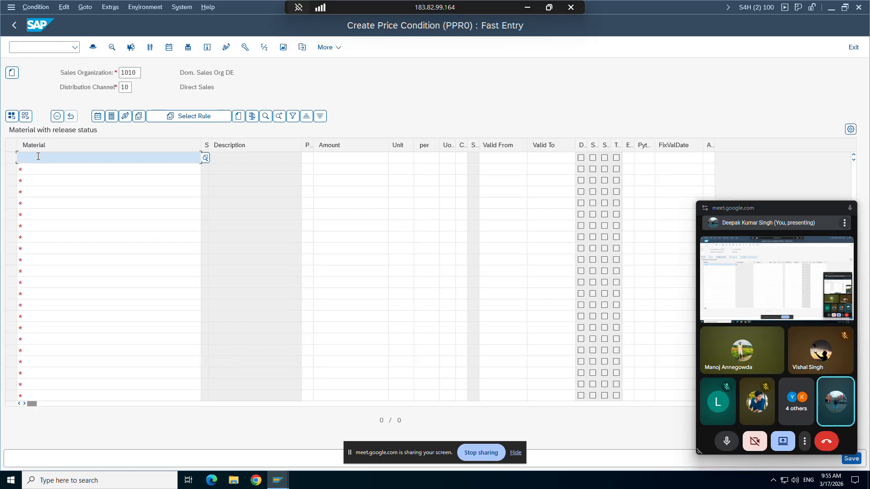
pyautogui.write('TG12')
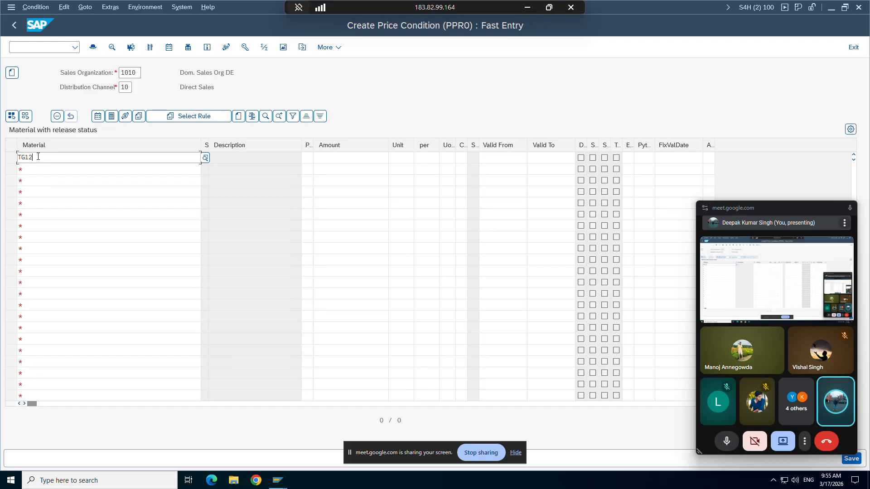
pyautogui.click(341, 158)
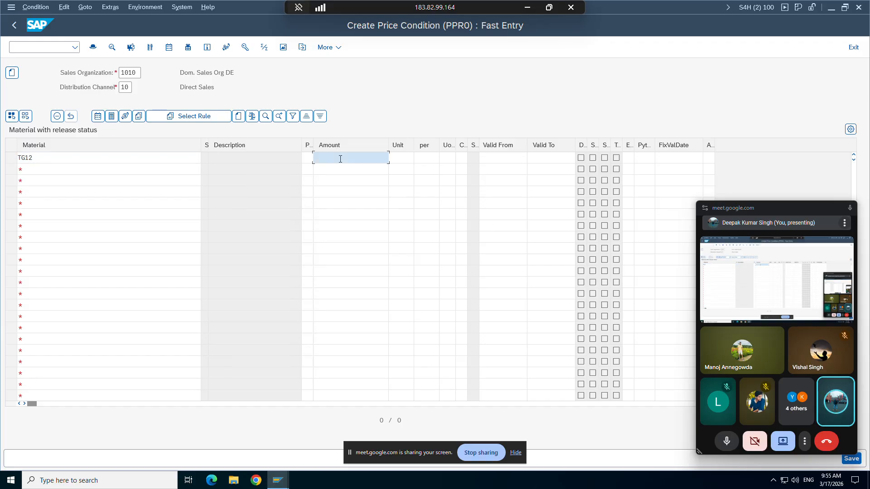
pyautogui.write('100')
pyautogui.press('Return')
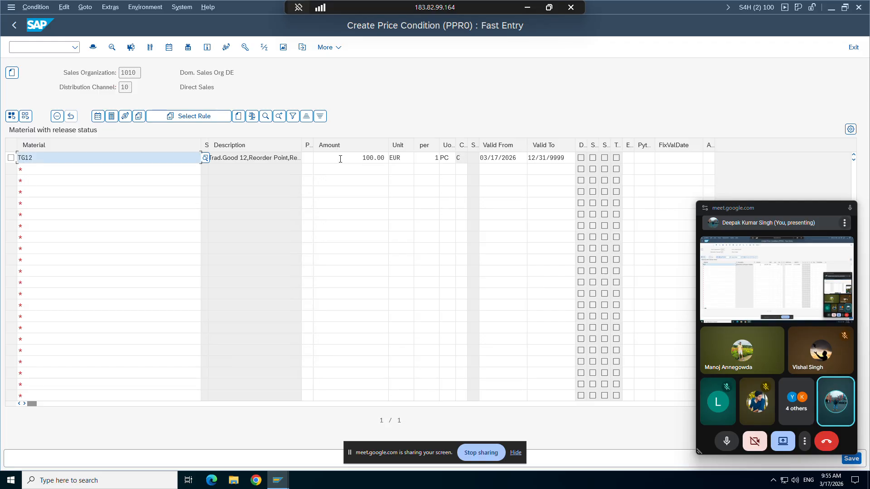
# Set the TG12 record's valid-from date to 03/11/2026 and save the condition record.
pyautogui.click(506, 156)
pyautogui.click(527, 159)
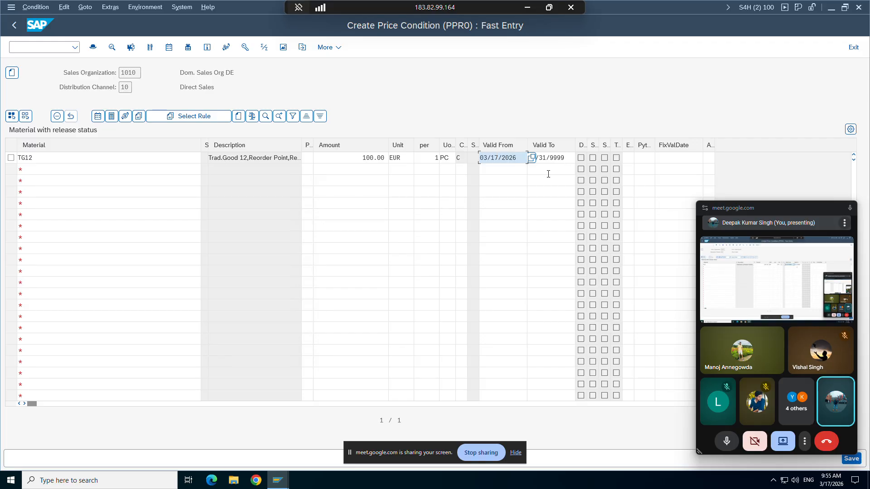
pyautogui.write('03/112026')
pyautogui.press('Return')
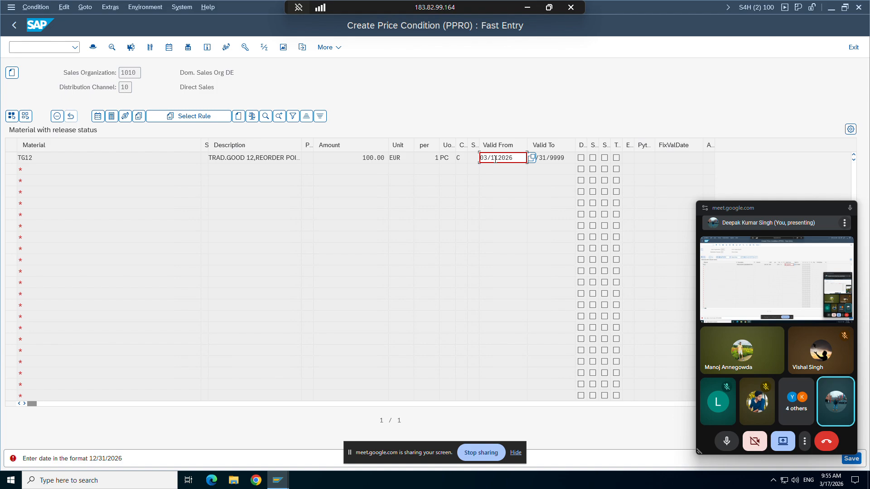
pyautogui.write('/20')
pyautogui.write('6')
pyautogui.press('Return')
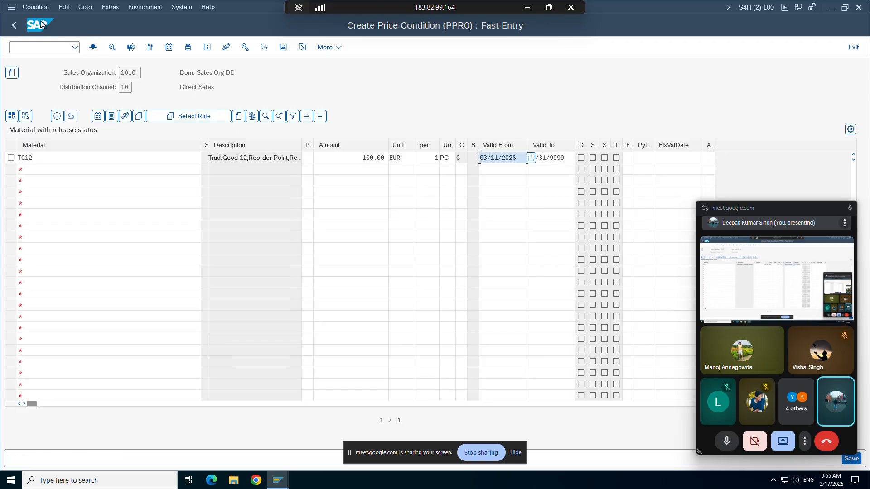
pyautogui.moveTo(804, 208); pyautogui.dragTo(804, 85)
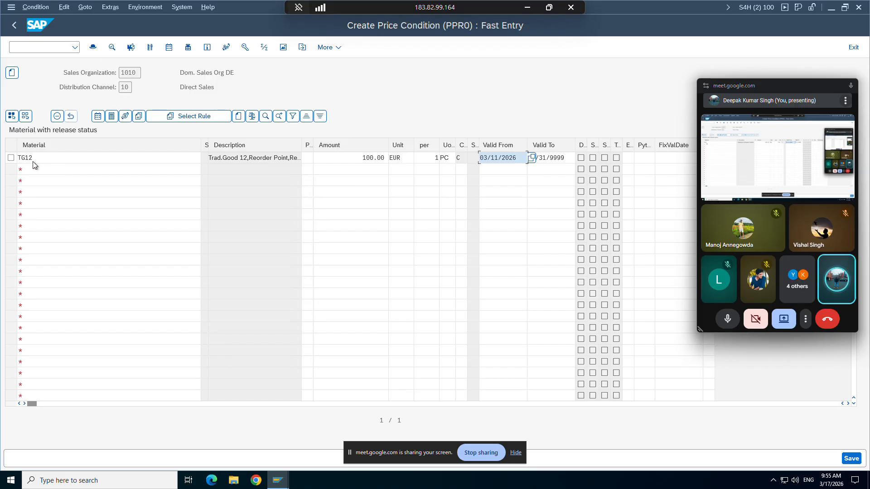
pyautogui.click(851, 459)
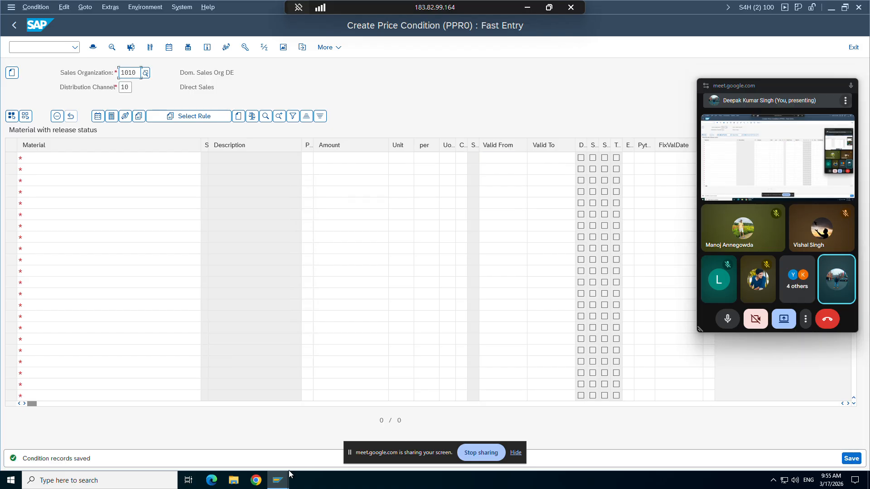
# In the pricing analysis window, start VA01 and create a standard order (OR), entering the customer number as sold-to and ship-to party.
pyautogui.moveTo(280, 480)
pyautogui.click(223, 434)
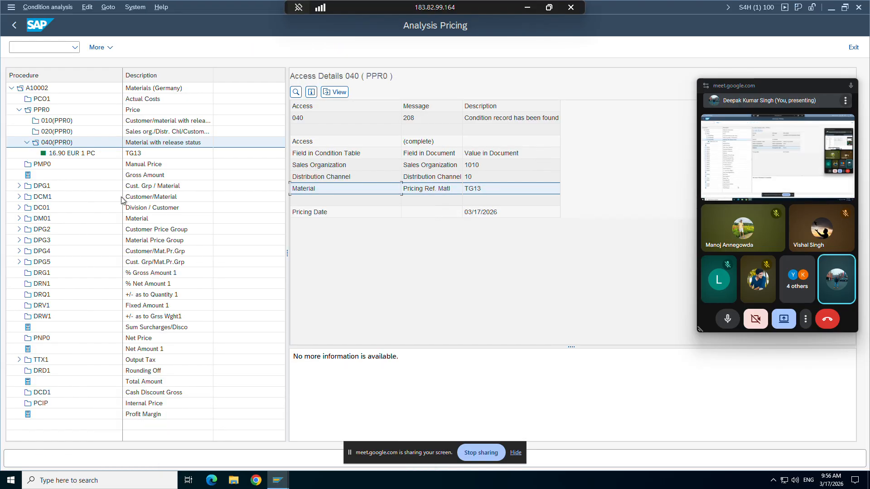
pyautogui.write('/nva01')
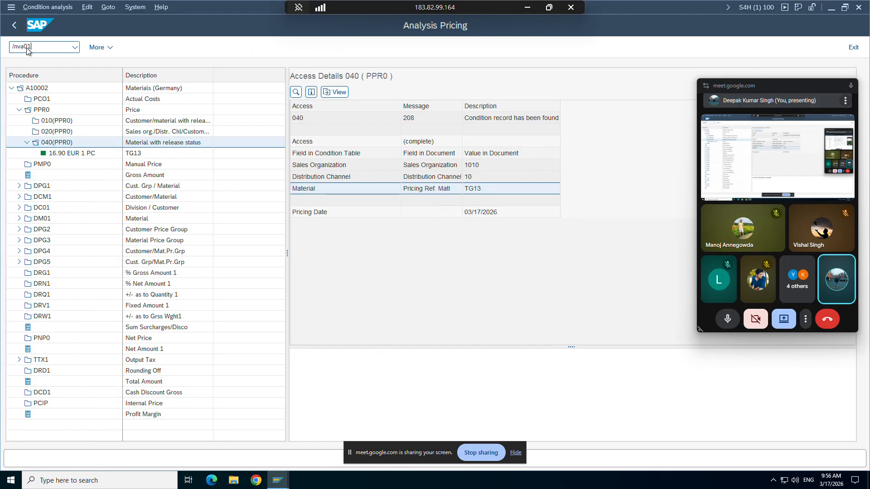
pyautogui.press('Return')
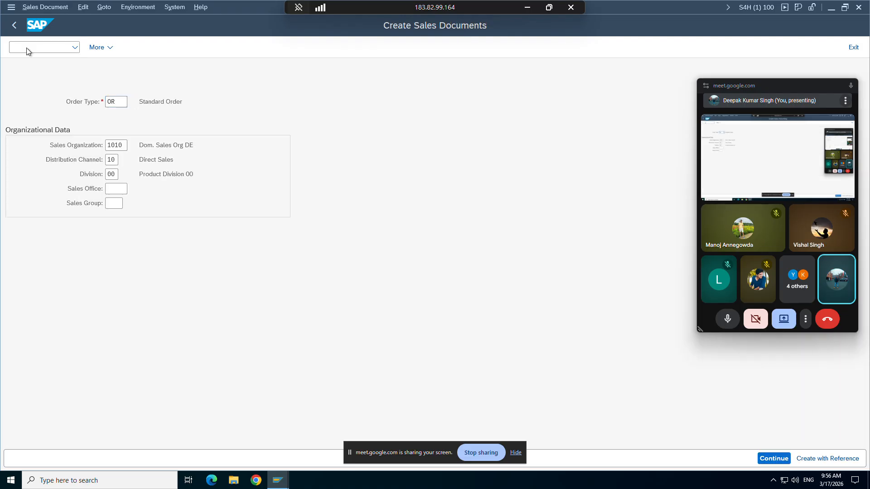
pyautogui.press('Return')
pyautogui.write('1')
pyautogui.press('Down')
pyautogui.press('Return')
pyautogui.press('Return')
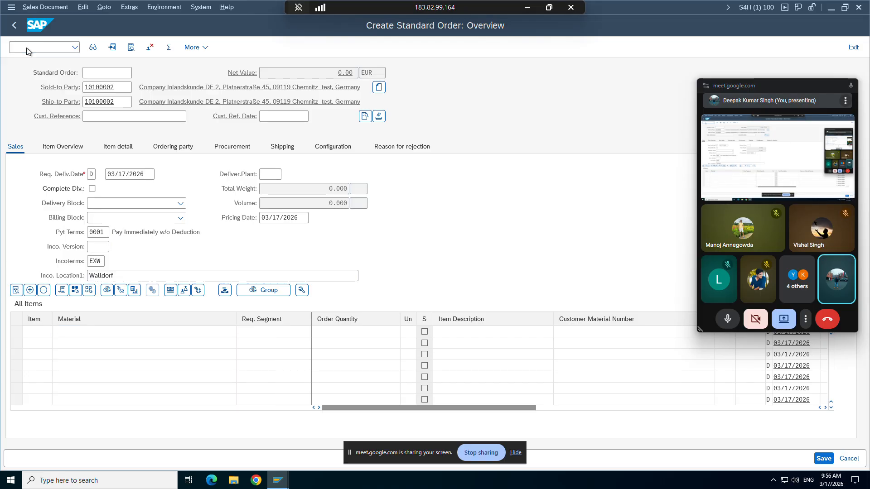
# Add material TG12 to the order's first item with a quantity of 1.
pyautogui.press('Down')
pyautogui.press('Return')
pyautogui.press('Return')
pyautogui.write('1')
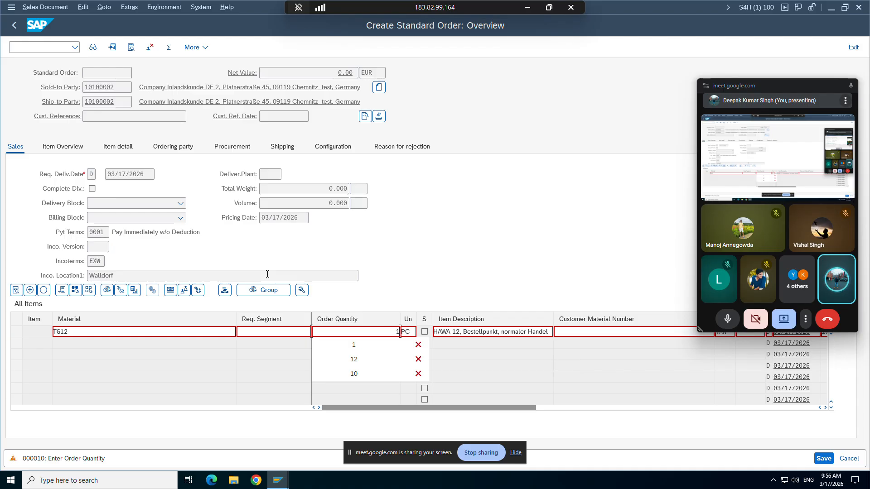
pyautogui.press('Return')
# Open the new order item's pricing analysis from its conditions and examine which material PPR0 access 040 uses.
pyautogui.doubleClick(70, 333)
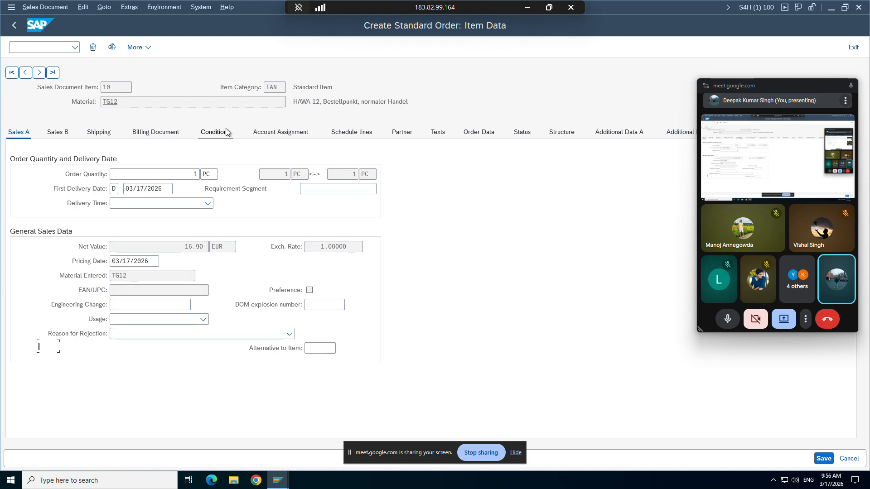
pyautogui.click(227, 132)
pyautogui.click(227, 245)
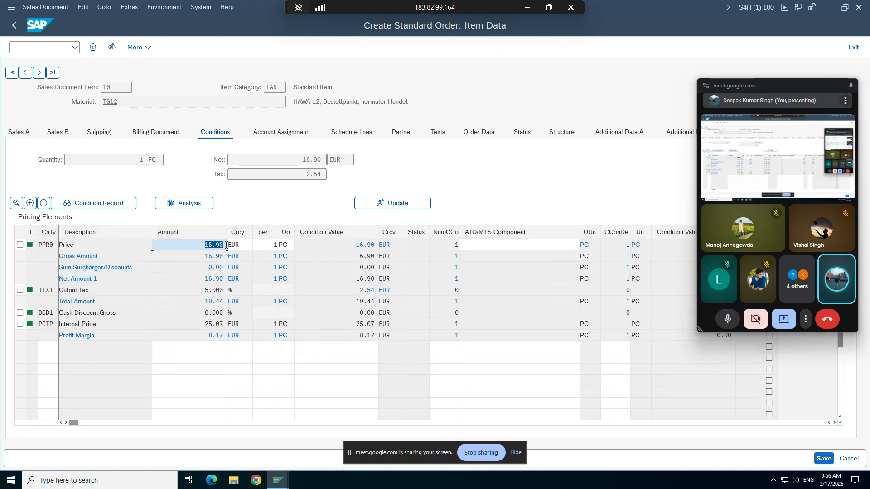
pyautogui.click(202, 205)
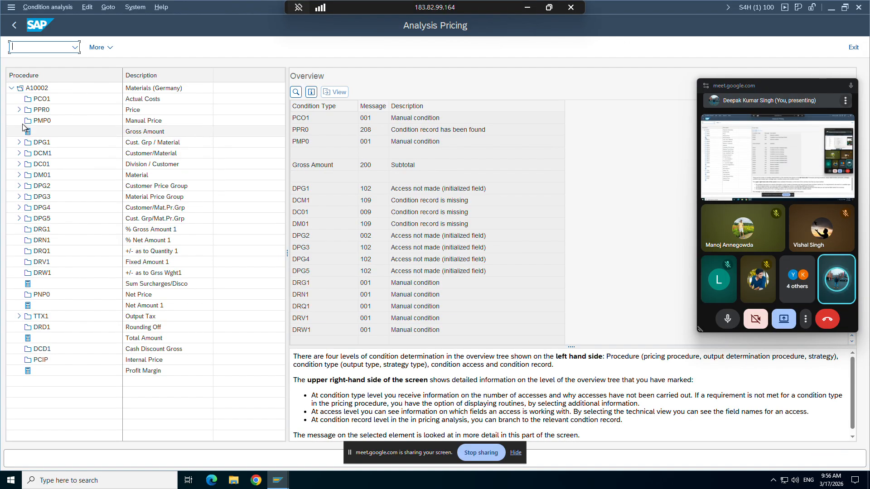
pyautogui.click(19, 110)
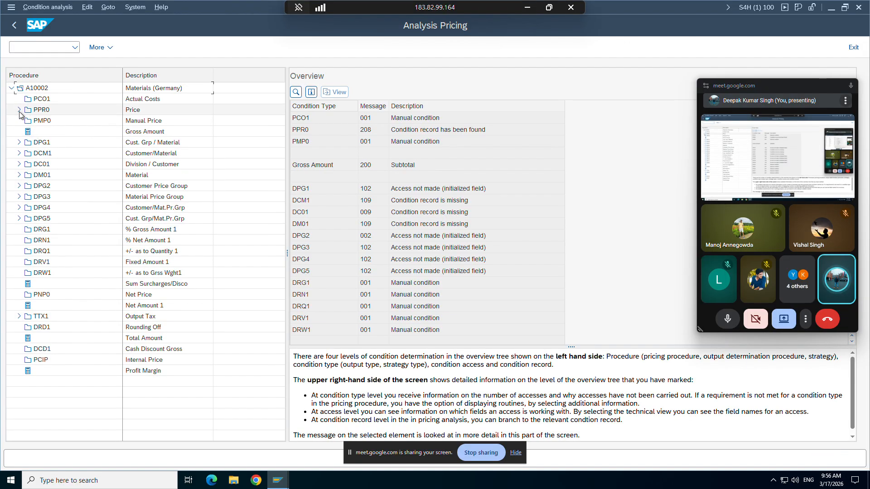
pyautogui.click(27, 142)
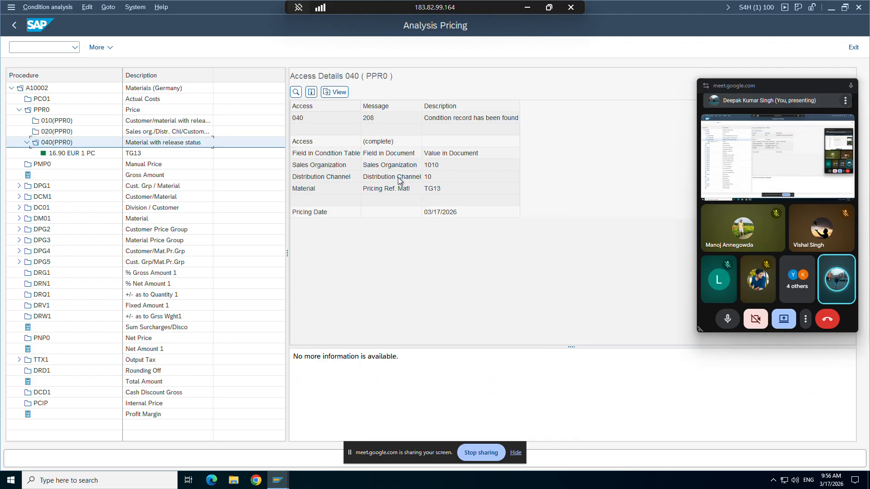
pyautogui.click(439, 189)
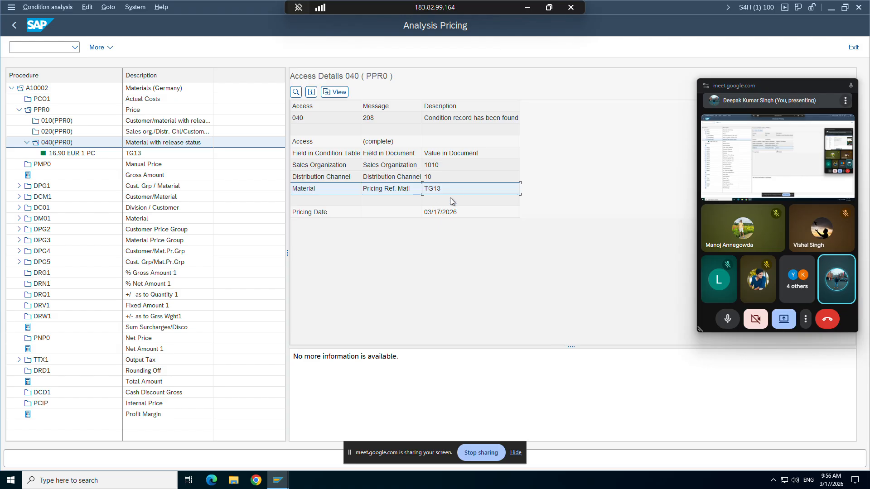
# In the Display Material window, start MM02 and open TG12 for changing at the Basic data 1 view.
pyautogui.click(278, 481)
pyautogui.click(388, 413)
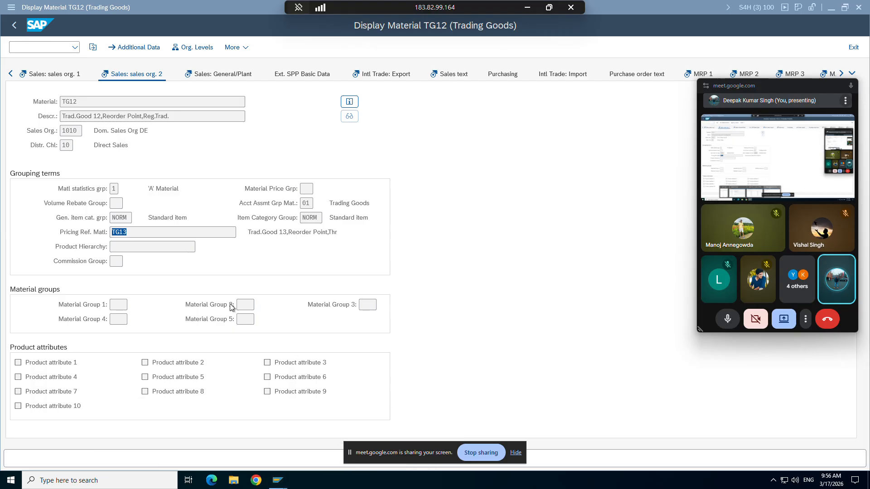
pyautogui.click(35, 7)
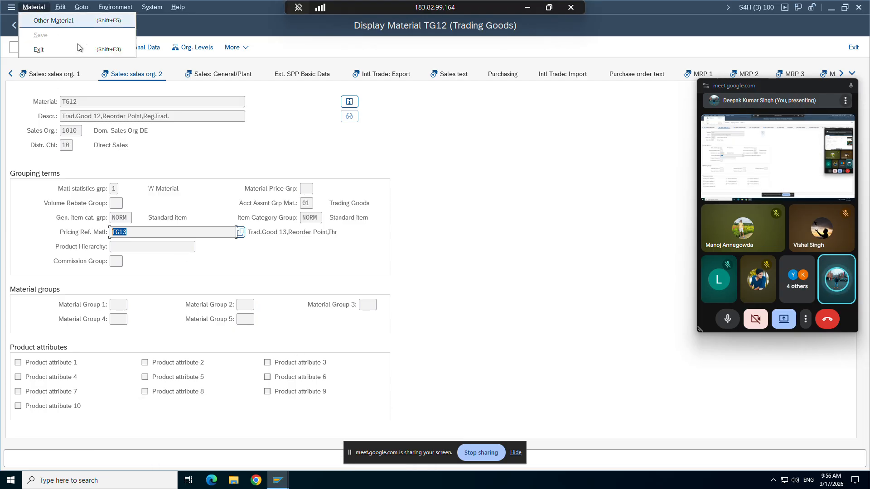
pyautogui.click(291, 133)
pyautogui.click(26, 48)
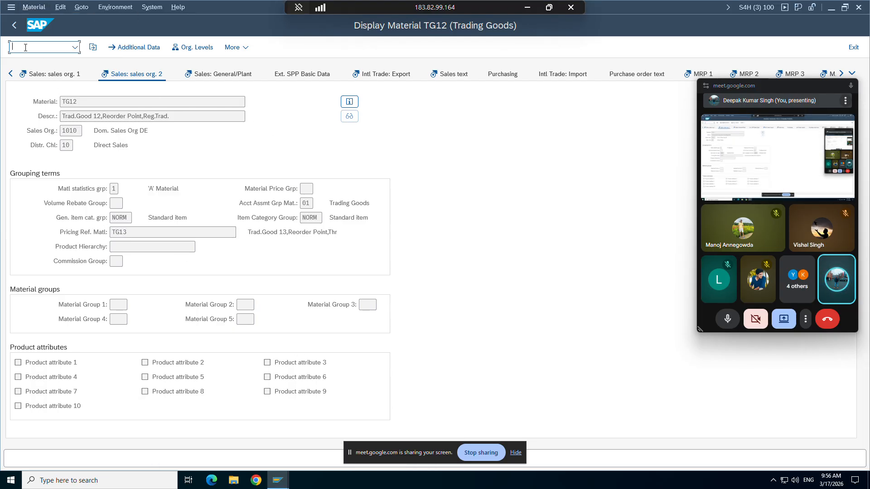
pyautogui.write('/nmm02')
pyautogui.press('Return')
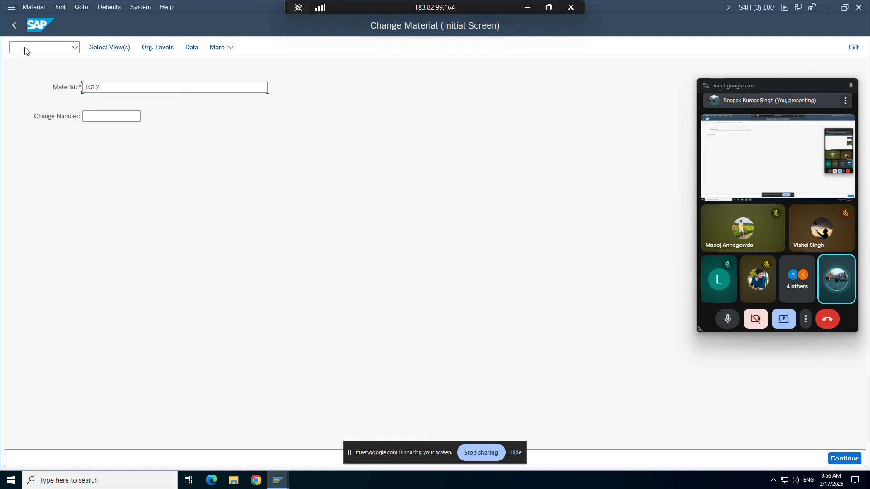
pyautogui.press('Return')
pyautogui.press('Return')
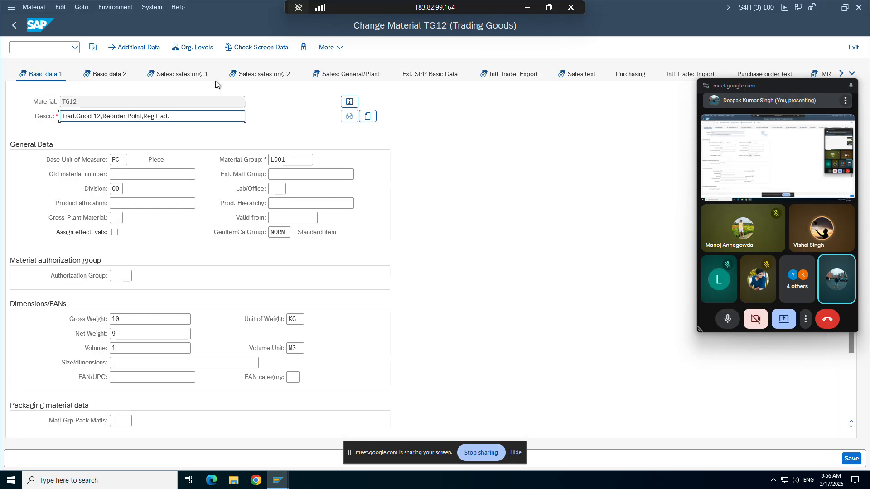
# Clear the pricing reference material in TG12's Sales: sales org. 2 view and save the material.
pyautogui.click(261, 75)
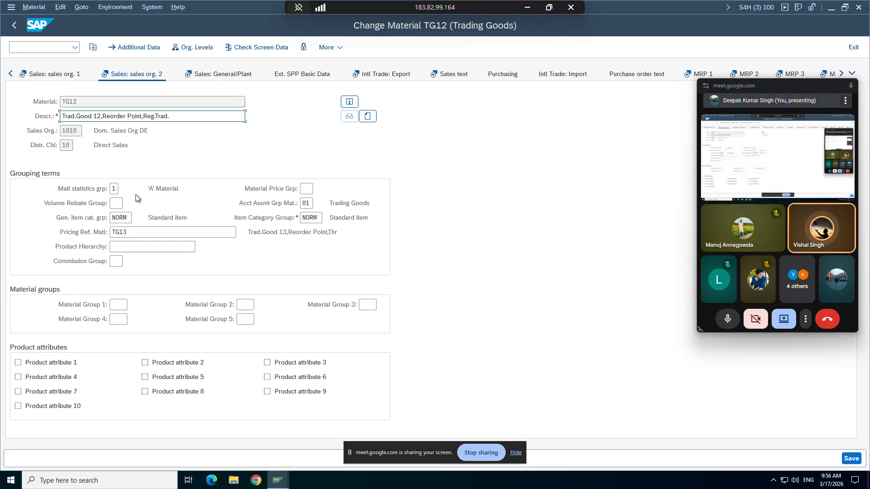
pyautogui.click(130, 231)
pyautogui.press('BackSpace')
pyautogui.press('BackSpace')
pyautogui.press('BackSpace')
pyautogui.press('BackSpace')
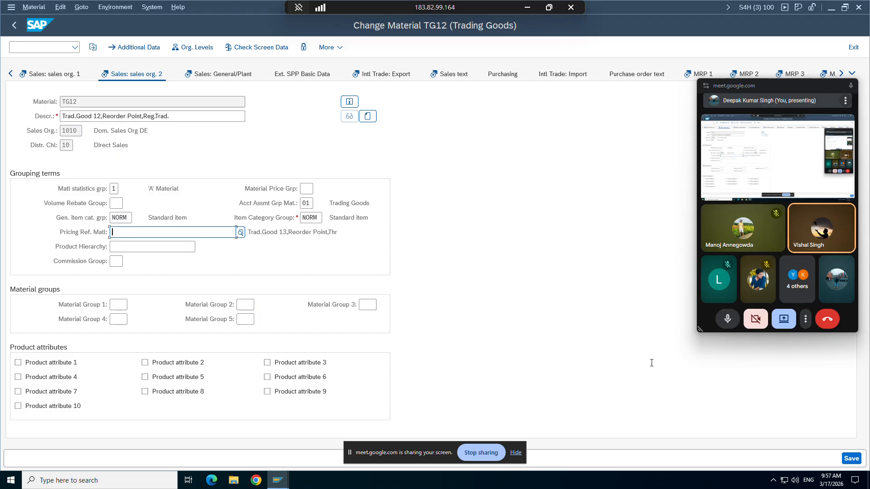
pyautogui.click(850, 459)
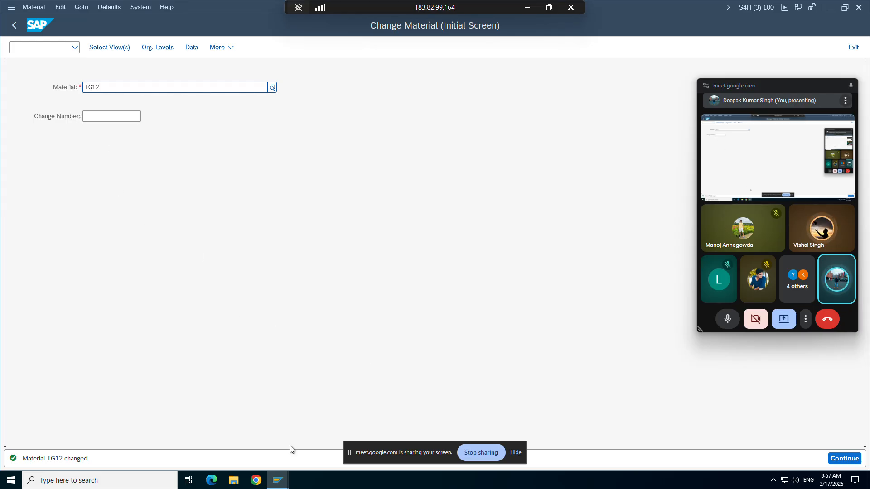
# Arrange the pricing analysis window side by side with the Change Material window.
pyautogui.click(278, 480)
pyautogui.click(235, 431)
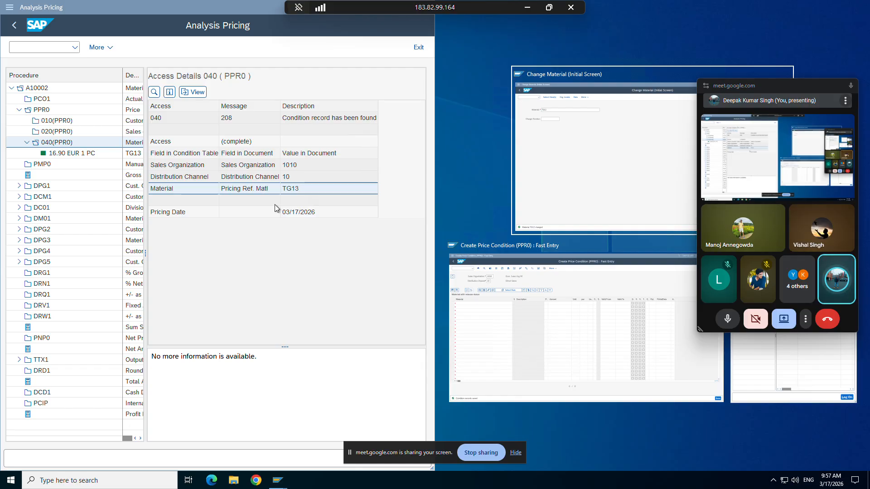
pyautogui.click(608, 186)
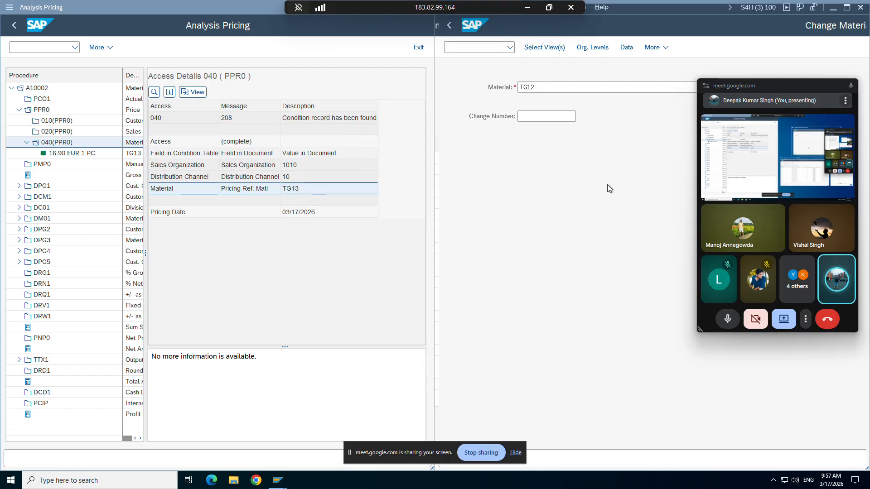
# In the Change Material window, start VA01 and create a standard order (OR), entering the customer number as sold-to party.
pyautogui.click(480, 47)
pyautogui.write('/')
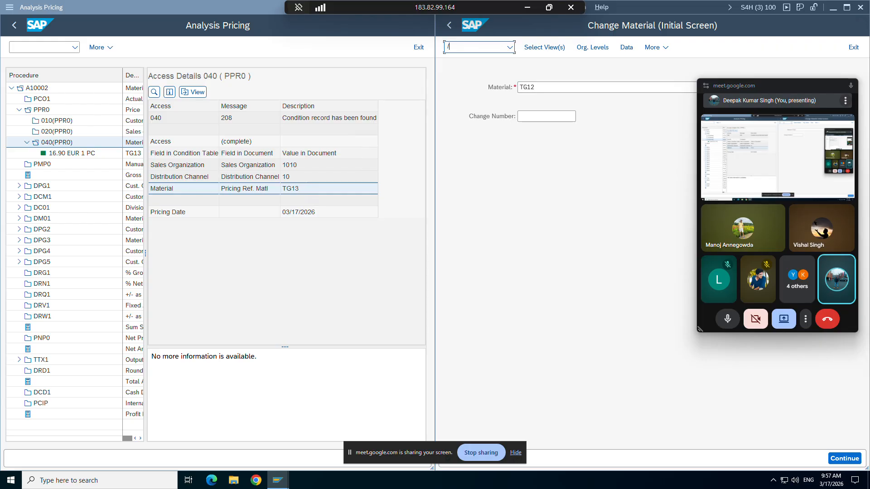
pyautogui.write('nva01')
pyautogui.press('Return')
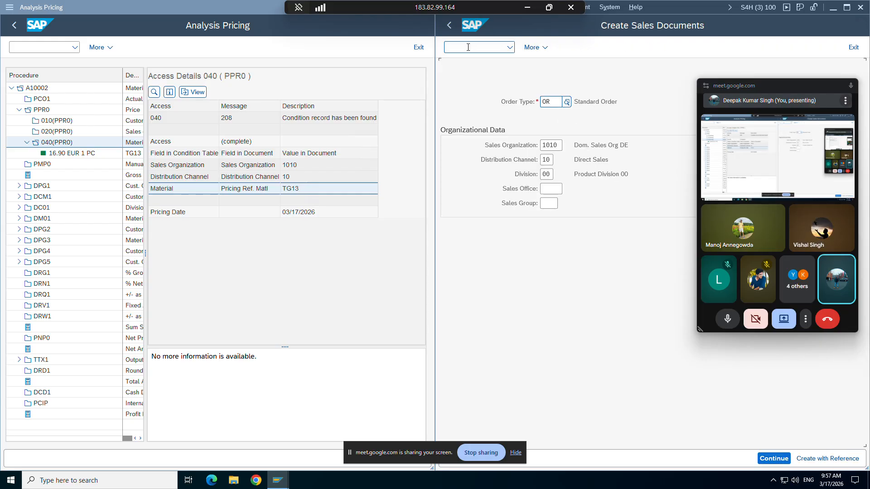
pyautogui.moveTo(799, 95); pyautogui.dragTo(445, 383)
pyautogui.press('Return')
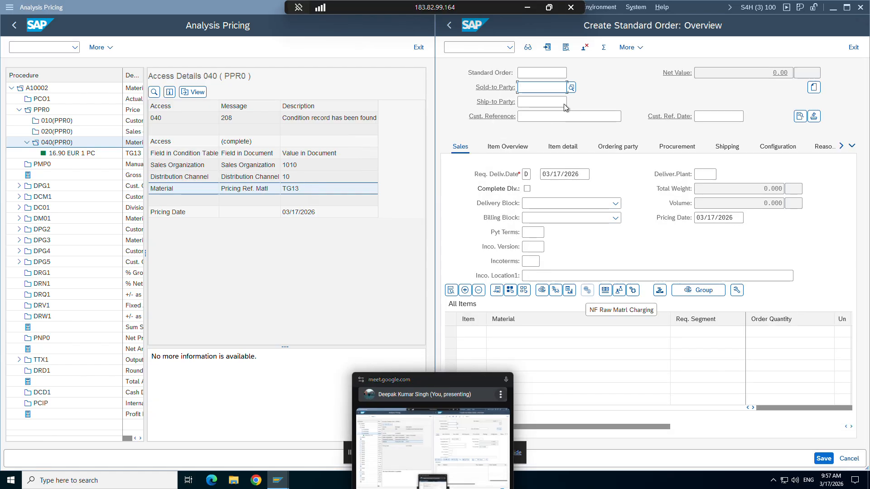
pyautogui.click(536, 88)
pyautogui.click(537, 100)
pyautogui.press('Return')
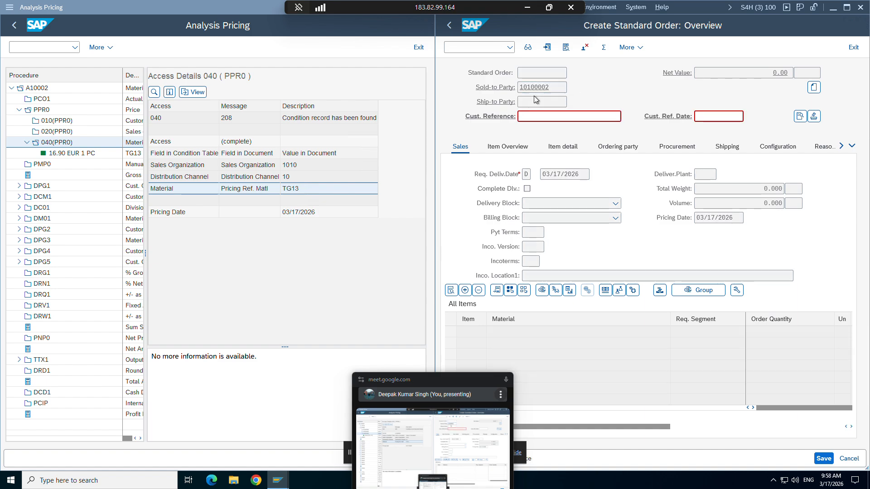
# Enter material TG12 with an order quantity of 1 as the new order's first item.
pyautogui.click(500, 333)
pyautogui.click(507, 346)
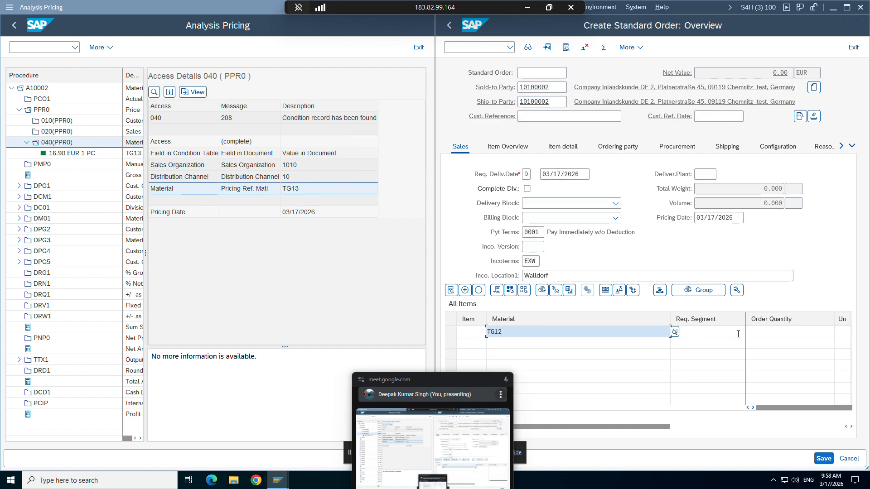
pyautogui.click(794, 329)
pyautogui.write('1')
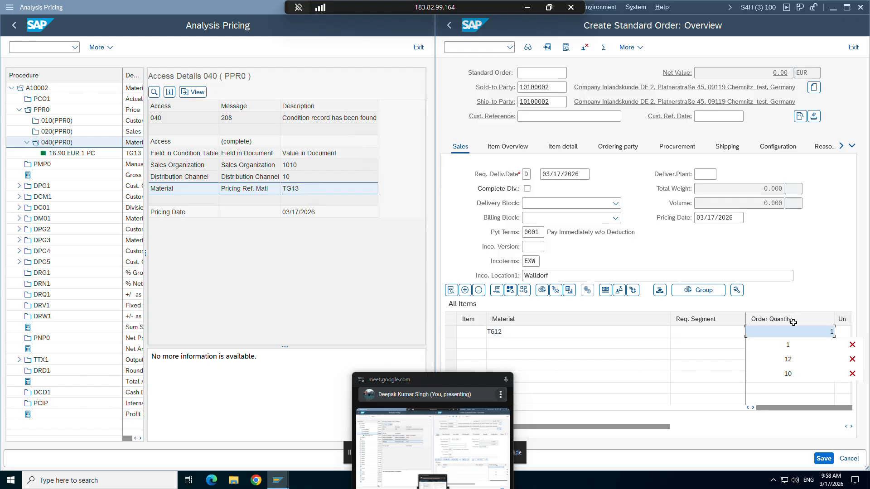
pyautogui.press('Return')
# Open the TG12 item's pricing analysis from its conditions and compare the material in PPR0 access 040 with the earlier order's analysis.
pyautogui.doubleClick(544, 330)
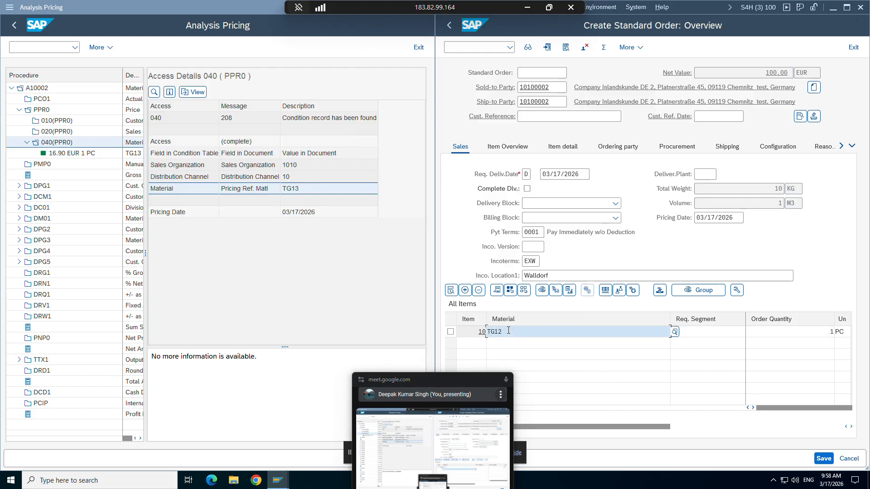
pyautogui.click(660, 133)
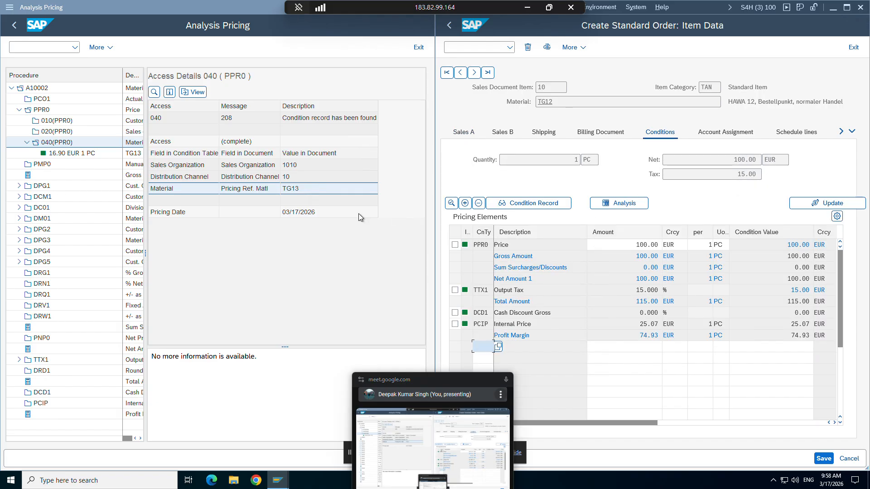
pyautogui.click(626, 204)
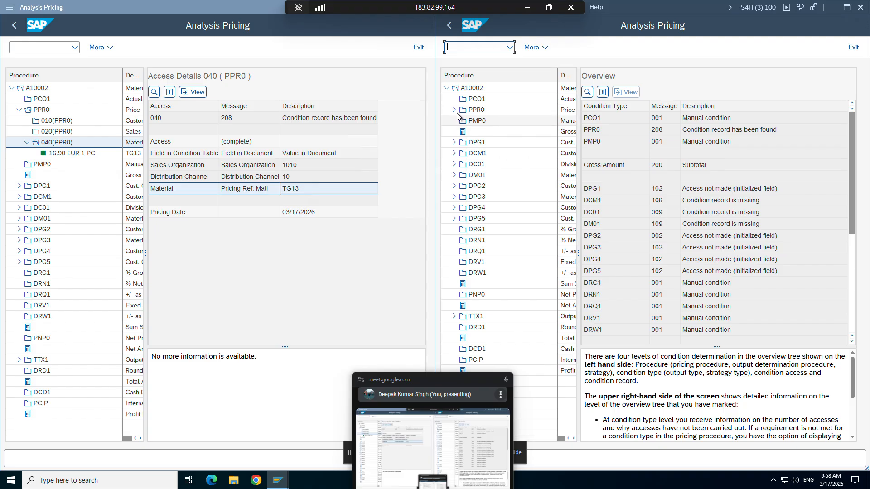
pyautogui.doubleClick(471, 144)
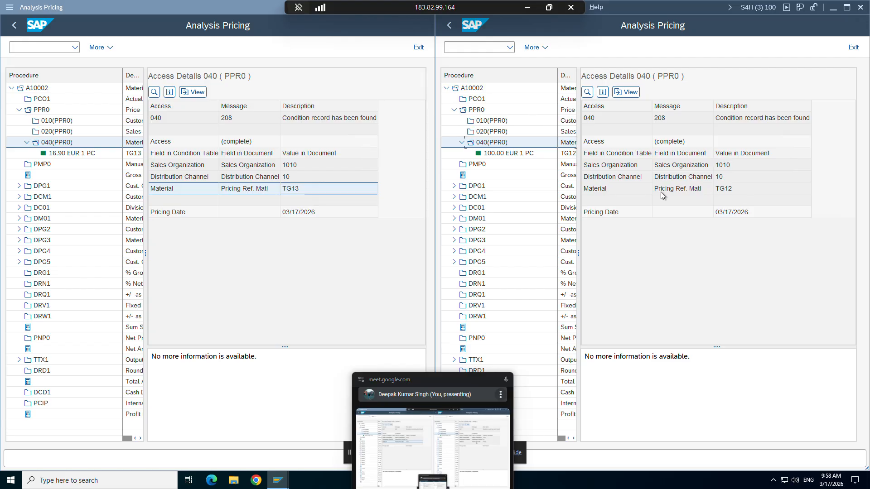
pyautogui.click(674, 191)
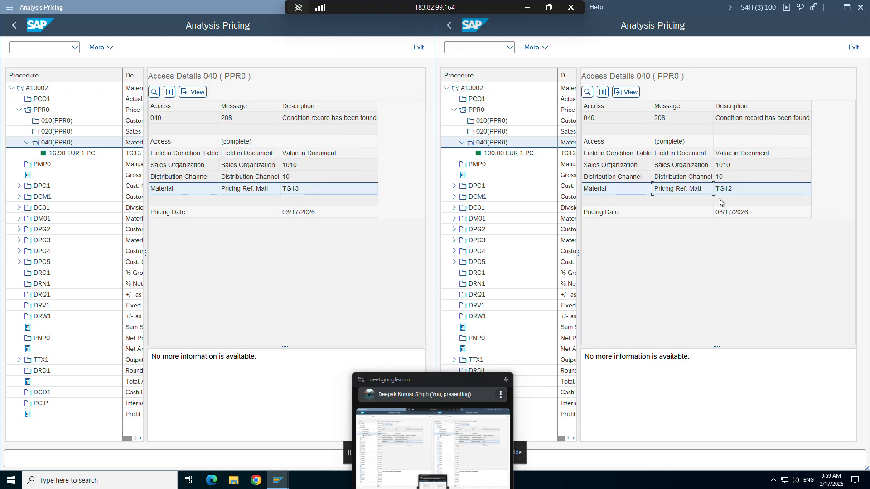
# Switch to the Word document Till Class 5.docx and read the availability check notes on daily (01) and individual (02) requirements.
pyautogui.click(527, 8)
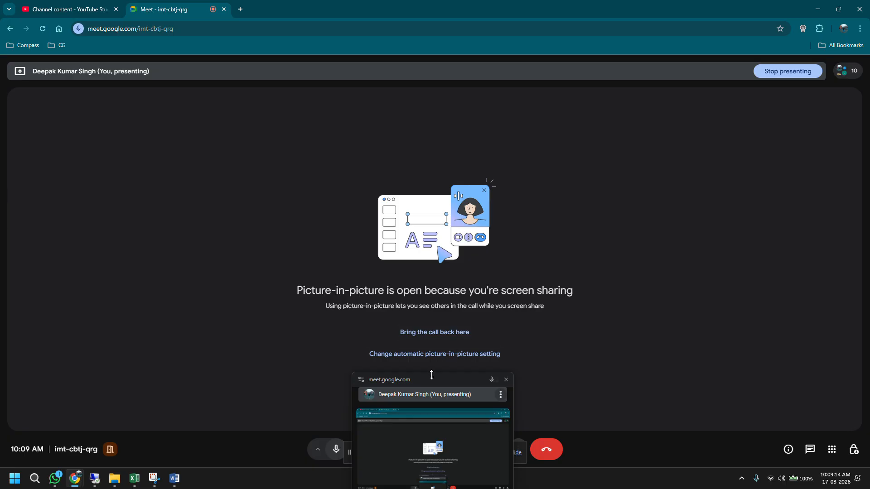
pyautogui.moveTo(412, 382); pyautogui.dragTo(703, 135)
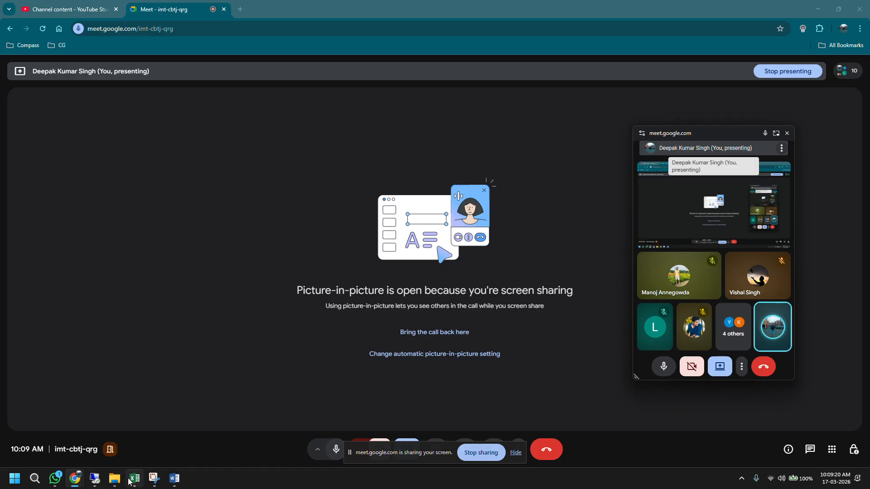
pyautogui.click(174, 478)
pyautogui.scroll(5, 381, 234)
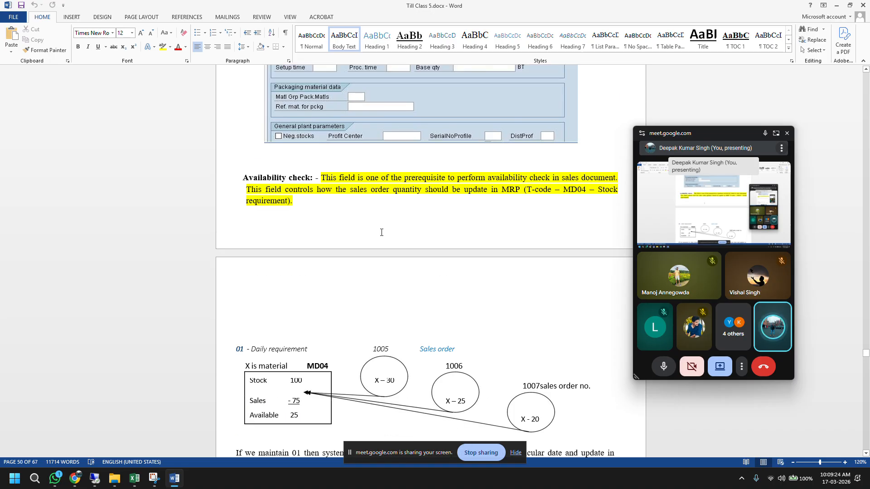
pyautogui.scroll(1, 382, 232)
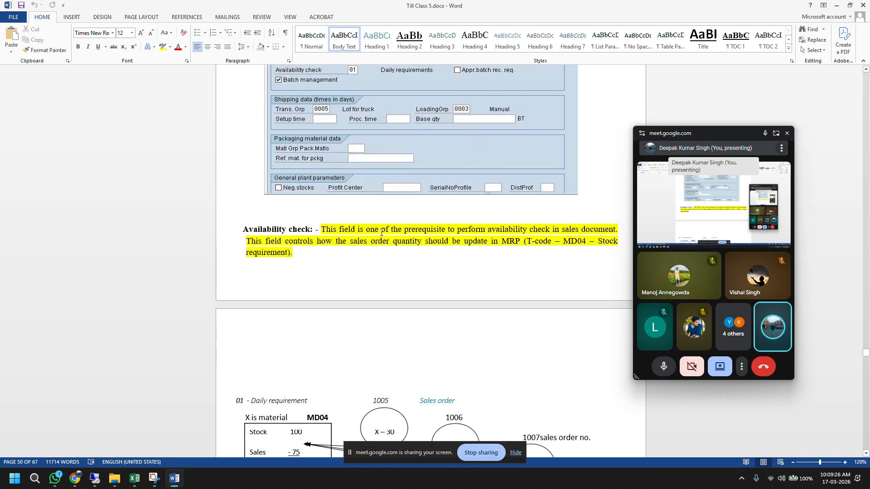
pyautogui.scroll(-2, 381, 233)
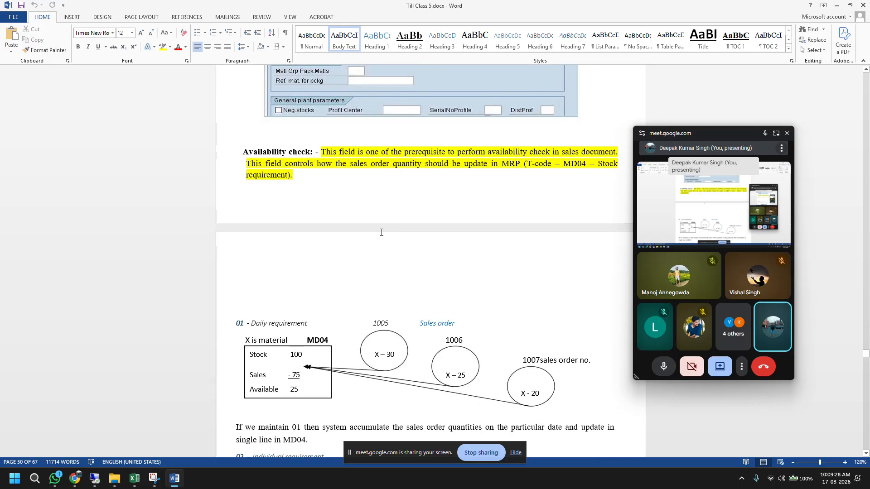
pyautogui.scroll(-1, 382, 232)
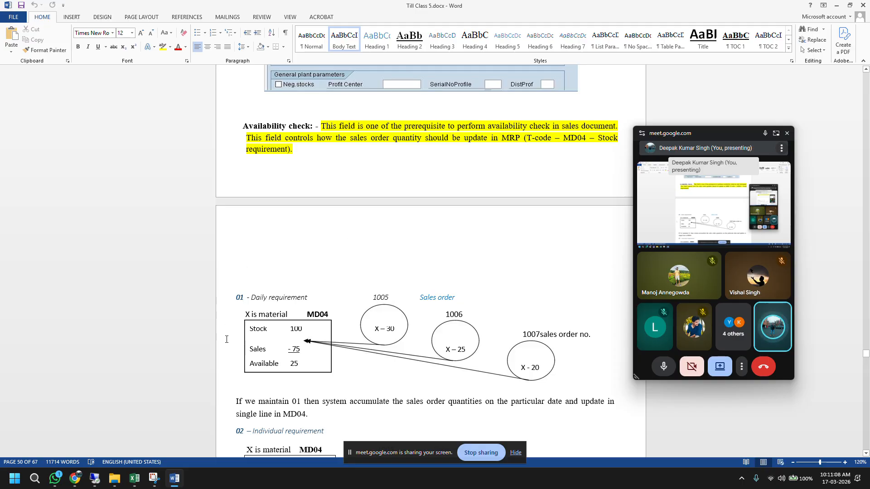
pyautogui.scroll(-4, 227, 339)
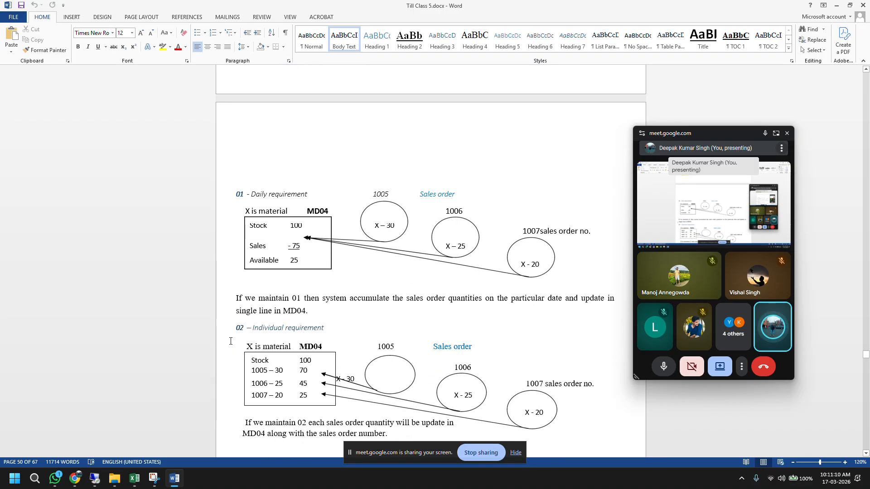
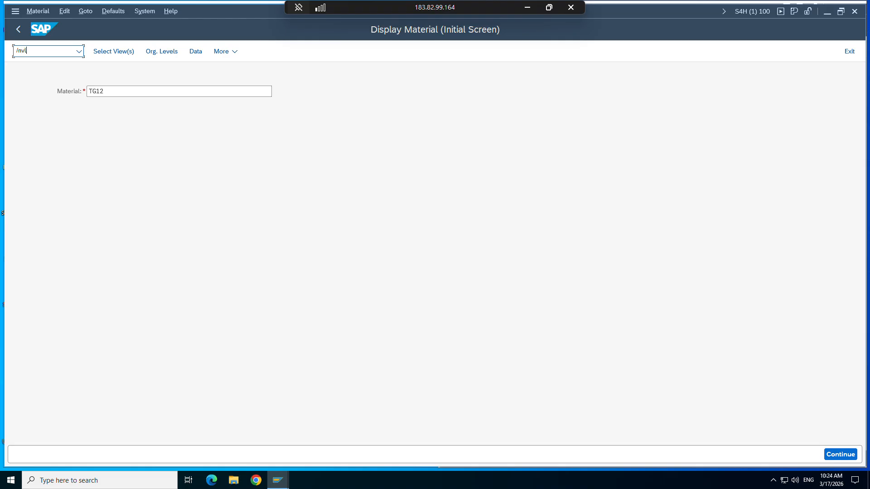
# From the Display Material window, open outbound delivery creation, switch to VA03 and enter the existing standard order's number for display.
pyautogui.press('Return')
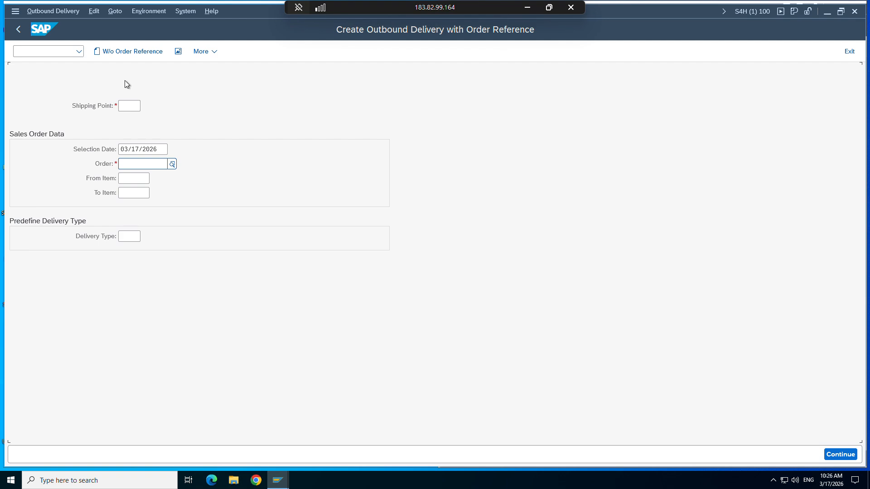
pyautogui.click(35, 52)
pyautogui.write('/nva03')
pyautogui.press('Return')
pyautogui.write('5643')
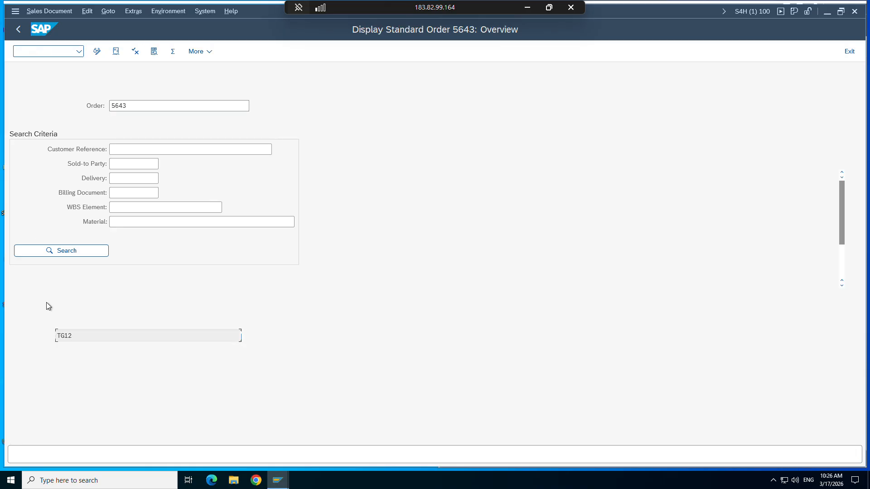
# Open the shipping data of the order's TG12 item and examine its shipping point and route.
pyautogui.doubleClick(69, 336)
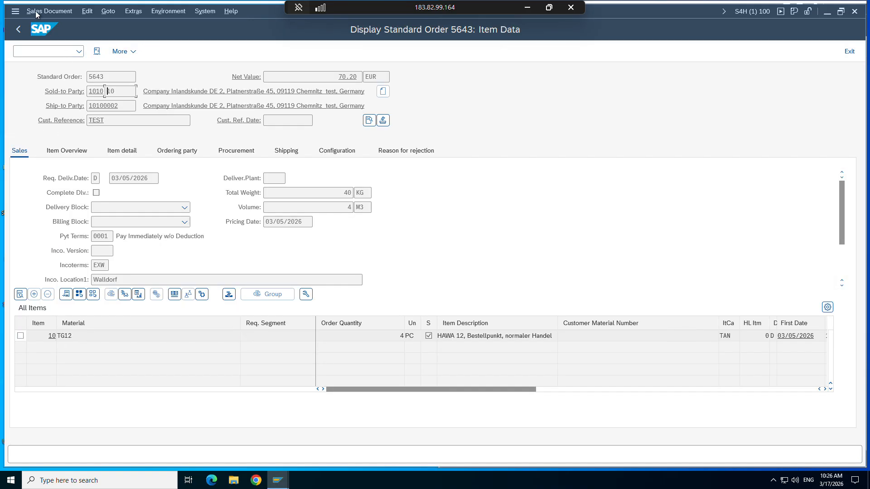
pyautogui.click(19, 29)
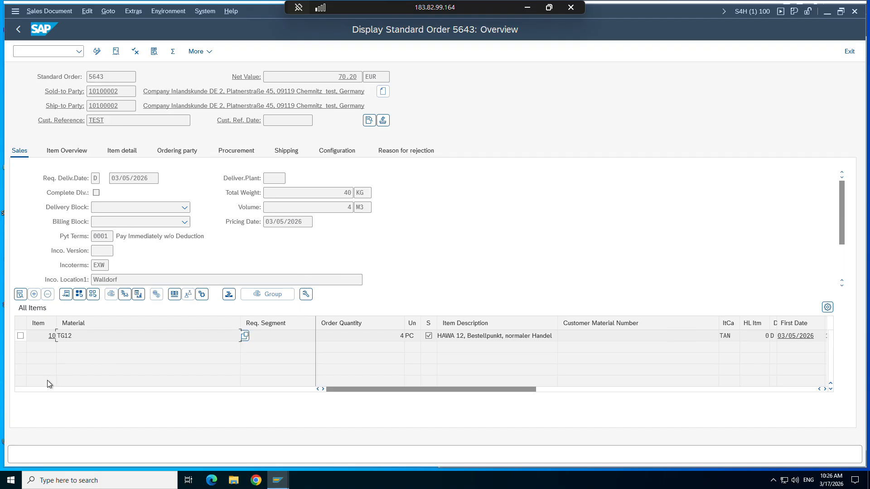
pyautogui.doubleClick(69, 335)
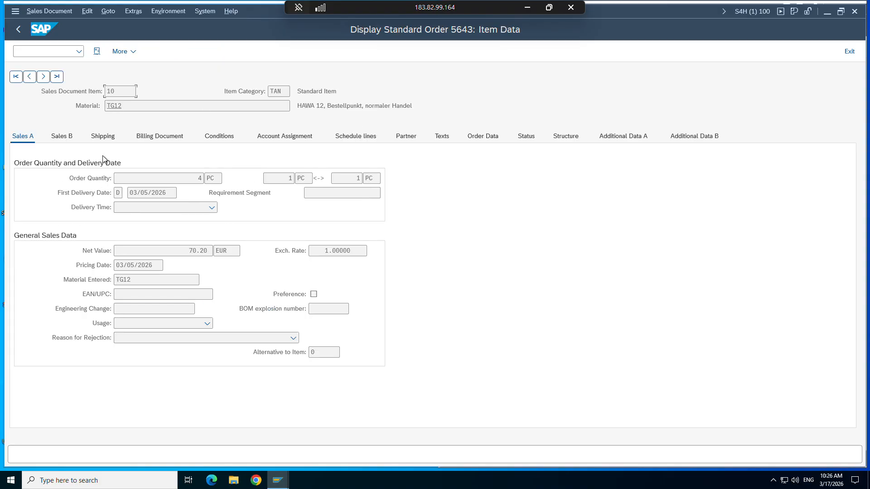
pyautogui.click(96, 136)
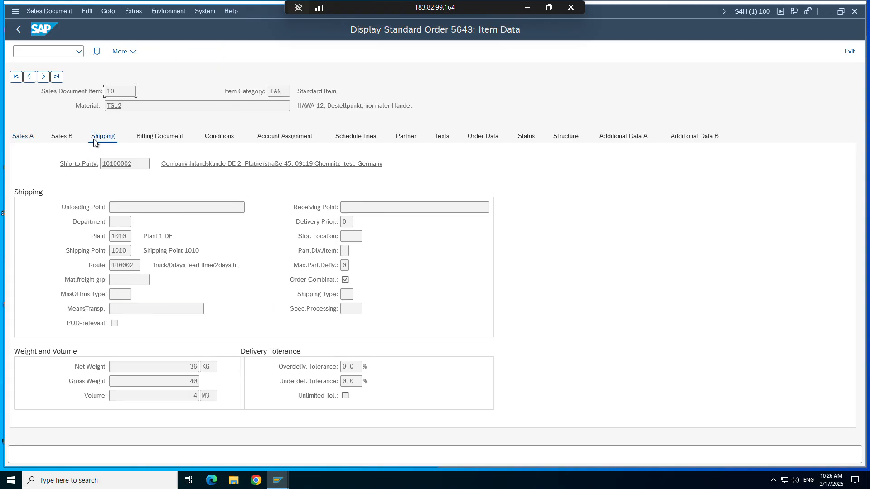
pyautogui.click(119, 250)
pyautogui.click(126, 266)
pyautogui.click(127, 252)
# Switch to the Word notes and select the transaction code OVL2 under Shipping point determination.
pyautogui.click(528, 7)
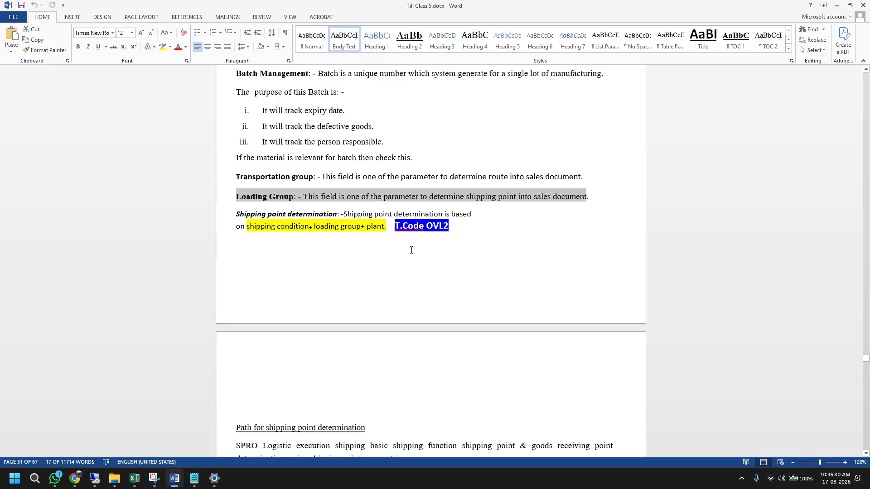
pyautogui.click(433, 229)
pyautogui.moveTo(427, 229); pyautogui.dragTo(449, 229)
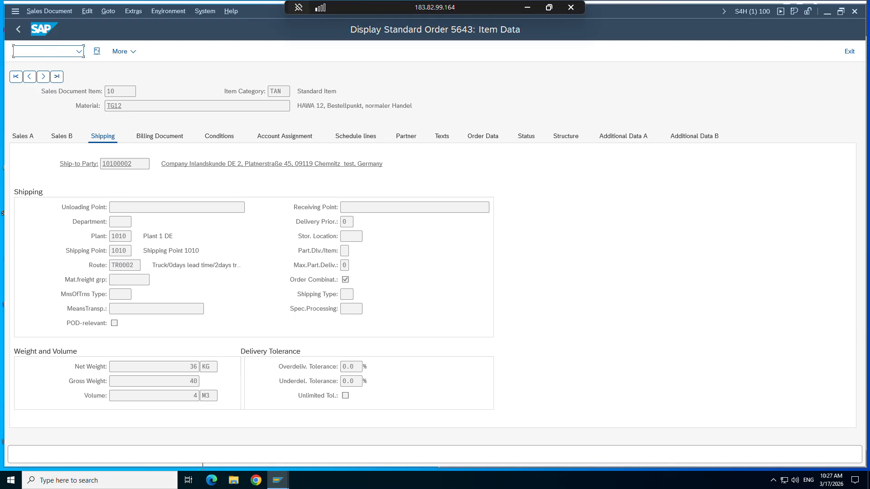
# Switch to the SAP Stock Overview window and start transaction OVL2 for shipping point determination.
pyautogui.click(273, 485)
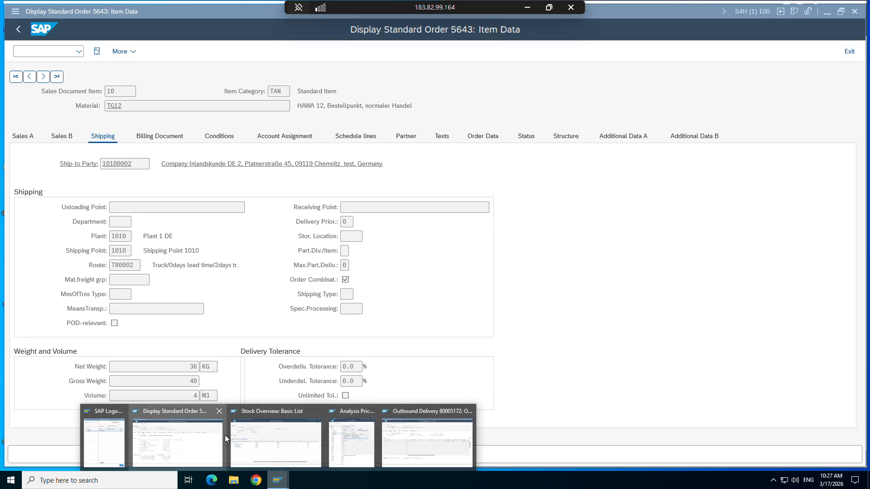
pyautogui.click(273, 428)
pyautogui.write('/novl2')
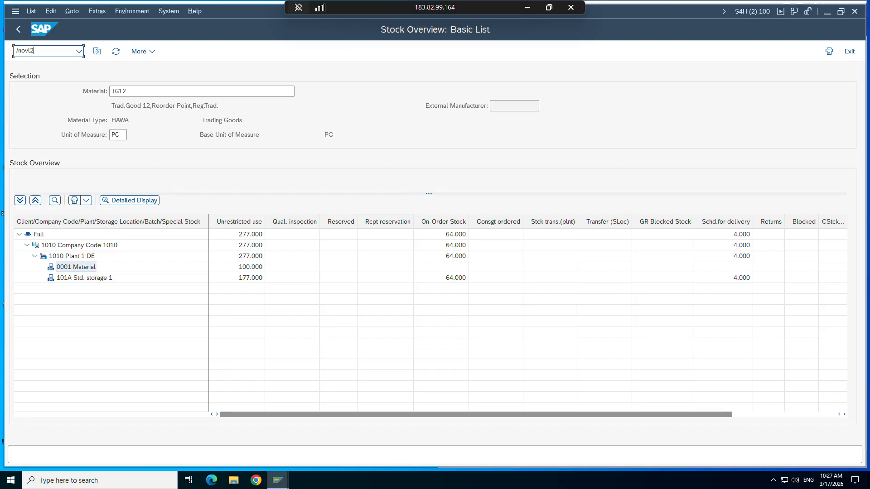
pyautogui.press('Return')
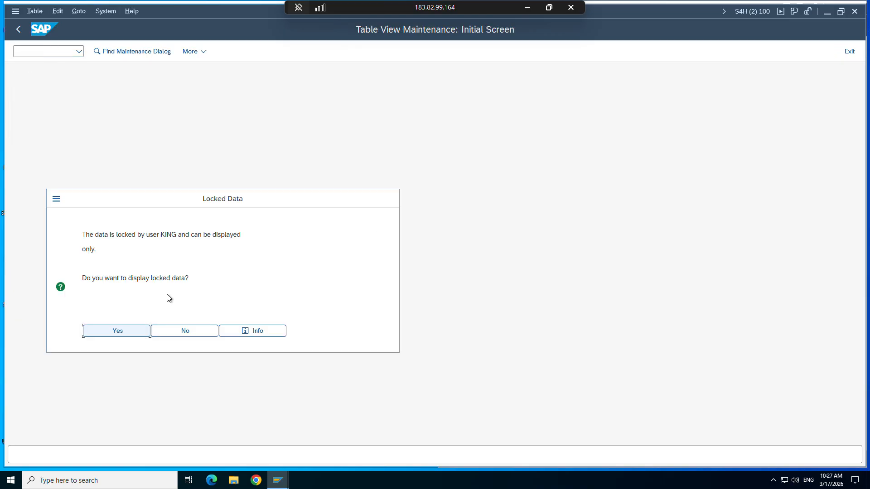
# Display the locked Shipping Point Determination entries and try to switch the view to editing.
pyautogui.click(120, 331)
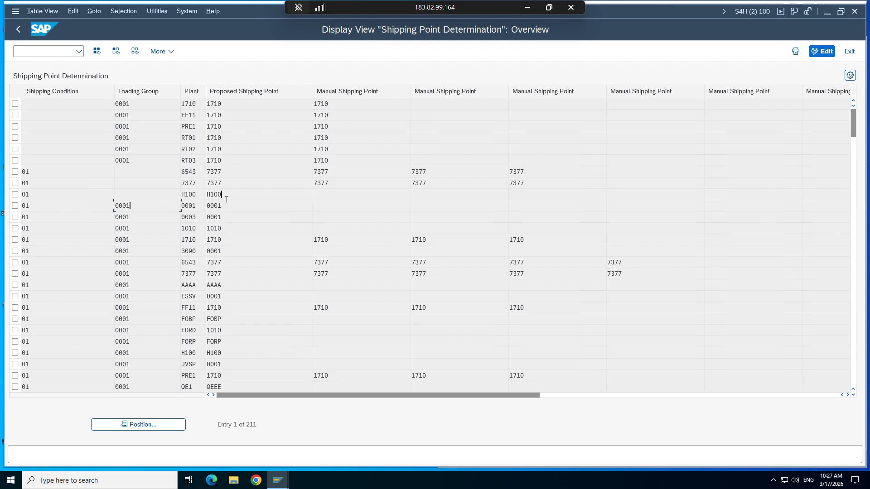
pyautogui.click(827, 54)
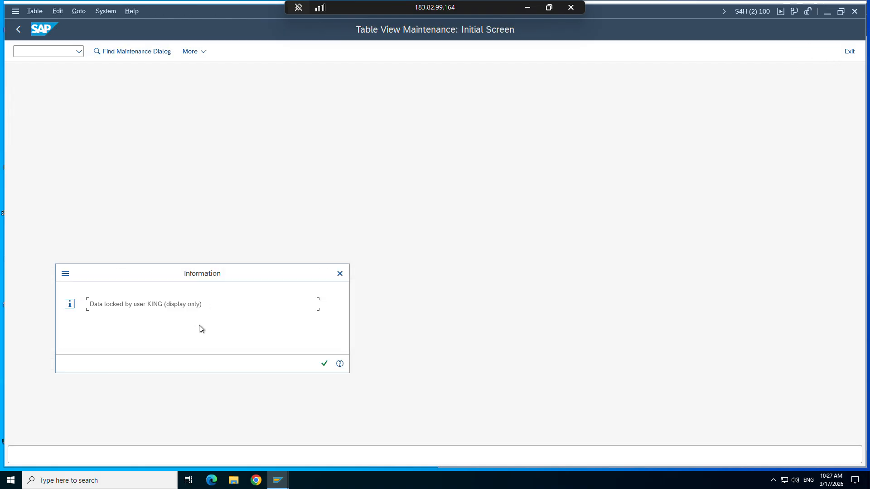
pyautogui.click(324, 364)
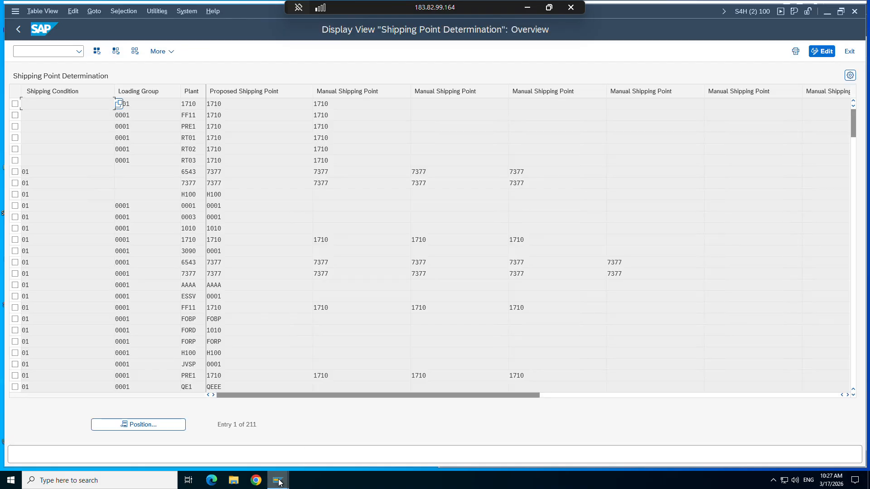
# Close the Analysis Pricing and Outbound Delivery windows and retry editing the Shipping Point Determination view.
pyautogui.moveTo(278, 479)
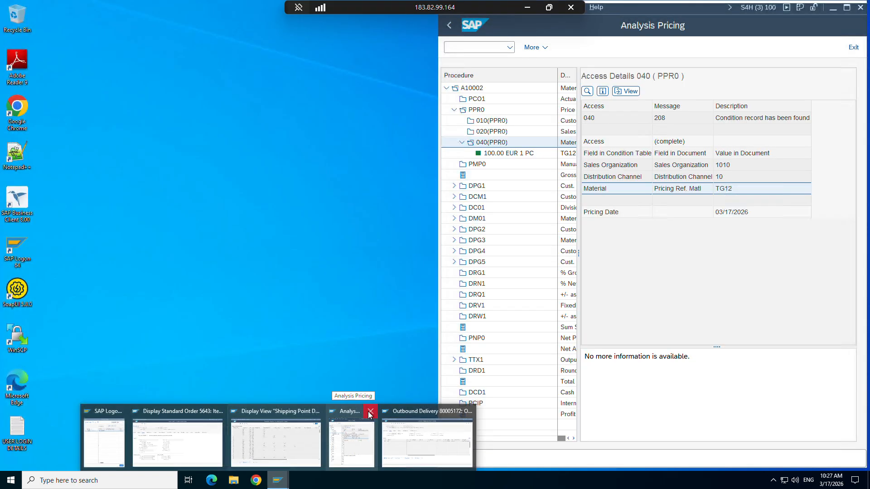
pyautogui.click(371, 411)
pyautogui.click(442, 411)
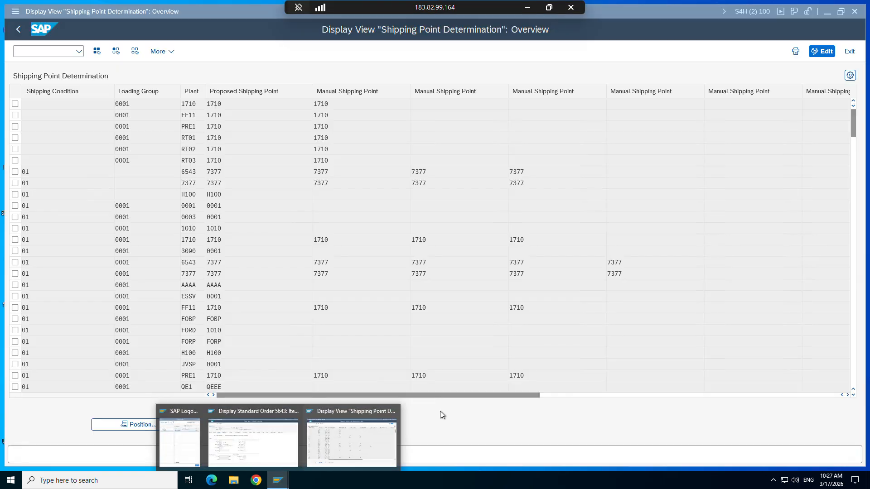
pyautogui.click(342, 441)
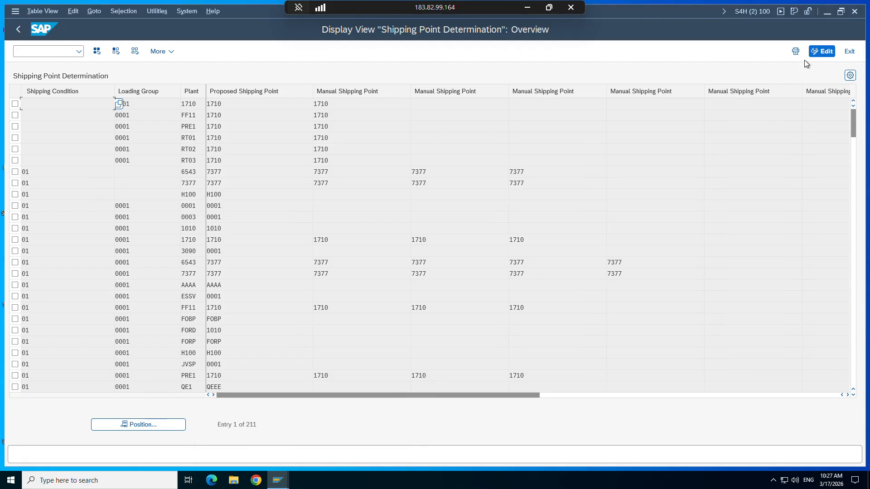
pyautogui.click(822, 51)
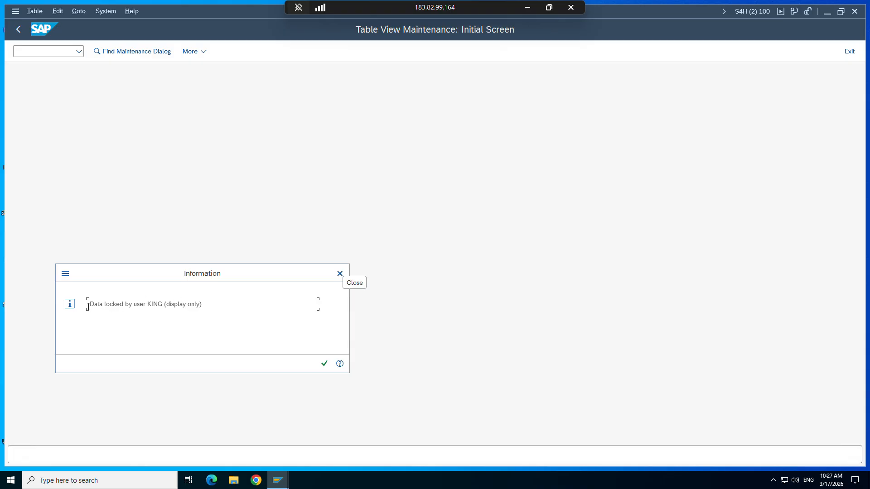
pyautogui.click(325, 363)
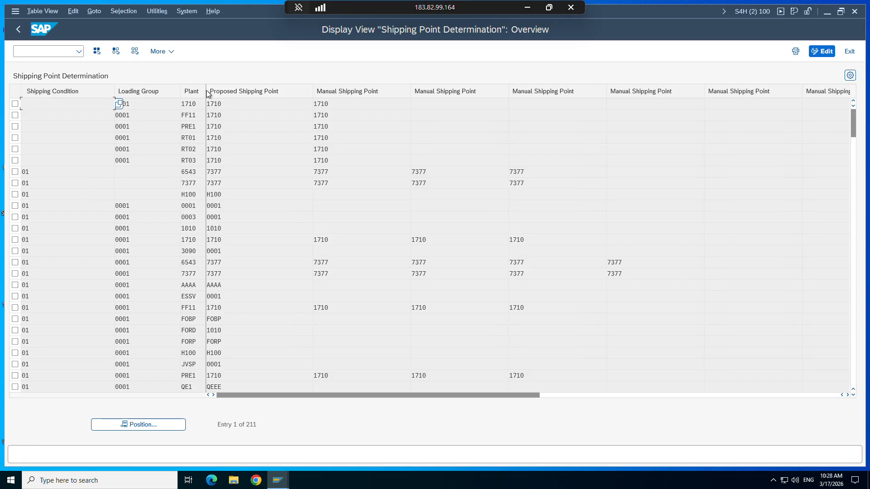
# Widen the Plant column and examine the proposed shipping points for each combination of shipping condition, loading group and plant.
pyautogui.moveTo(207, 91); pyautogui.dragTo(329, 91)
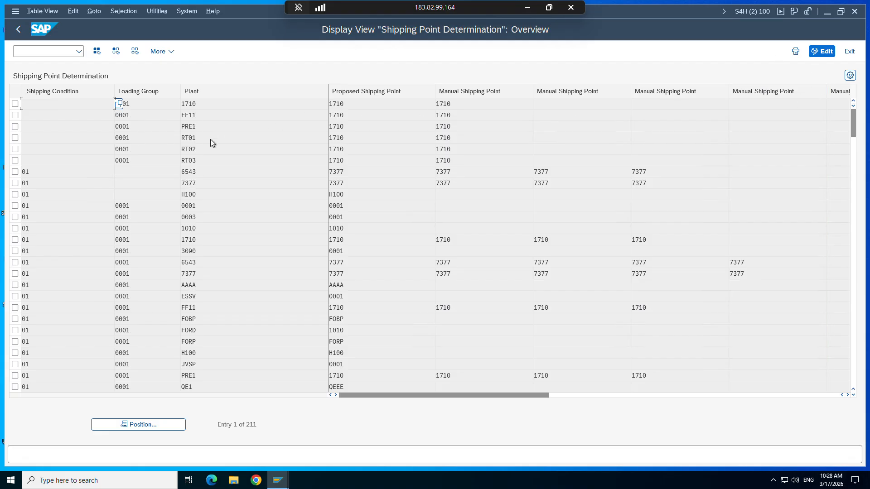
pyautogui.click(67, 172)
pyautogui.click(238, 168)
pyautogui.click(356, 174)
pyautogui.scroll(-4, 436, 265)
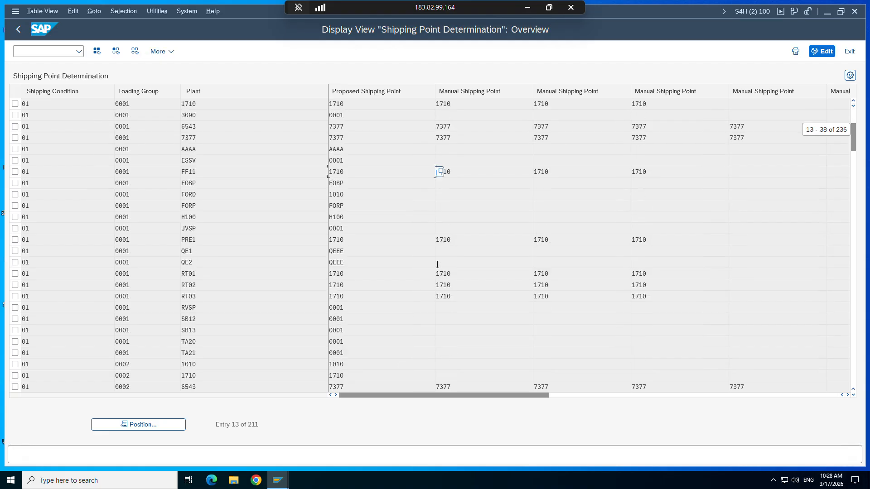
pyautogui.scroll(-1, 438, 265)
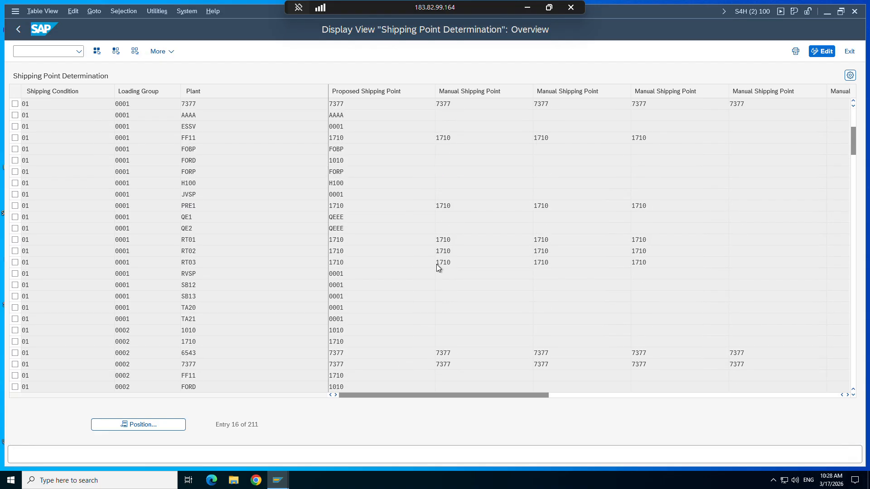
pyautogui.scroll(-6, 437, 264)
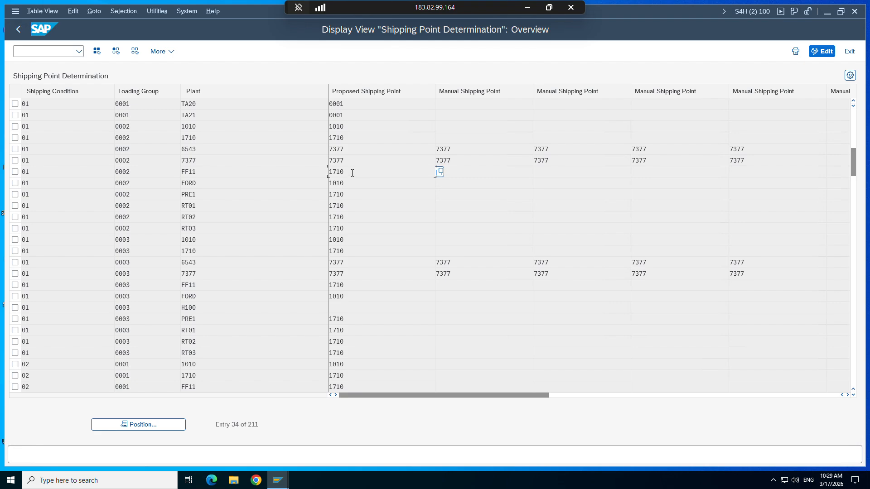
pyautogui.click(462, 172)
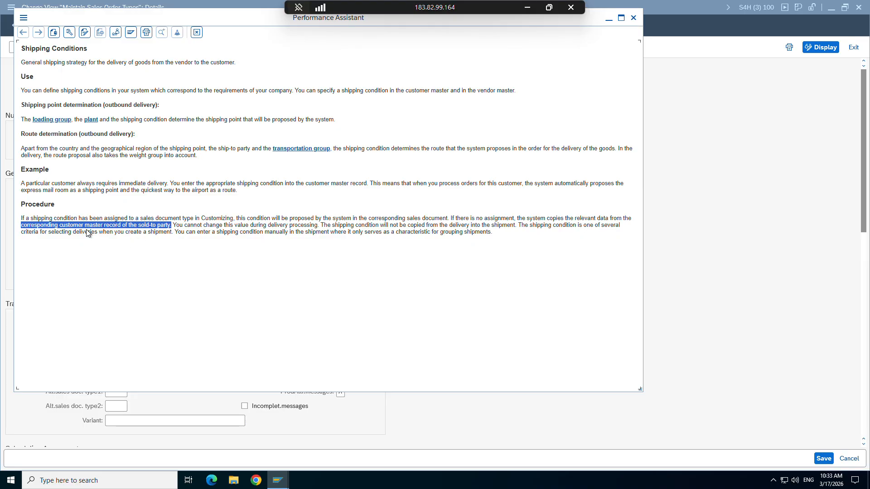
# Read the Shipping Conditions help on the sales document type assignment and the sold-to party's customer master record, highlighting the key phrases.
pyautogui.click(51, 219)
pyautogui.moveTo(50, 219); pyautogui.dragTo(194, 222)
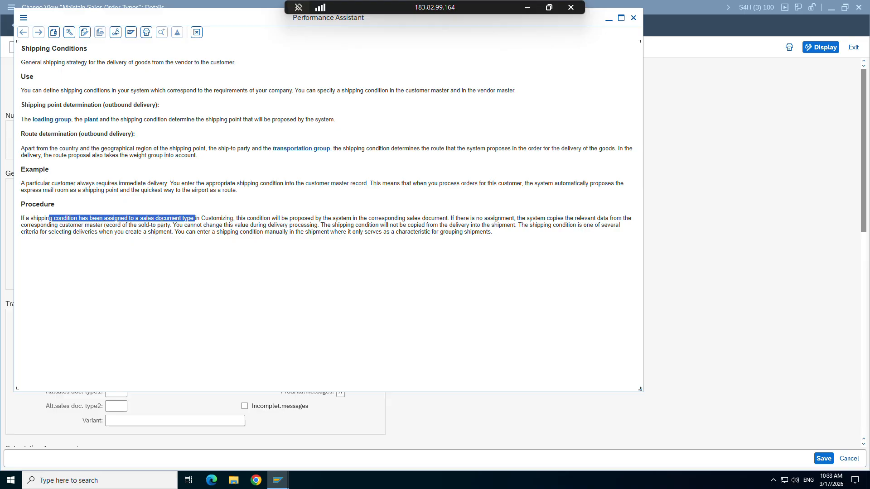
pyautogui.moveTo(170, 226); pyautogui.dragTo(139, 226)
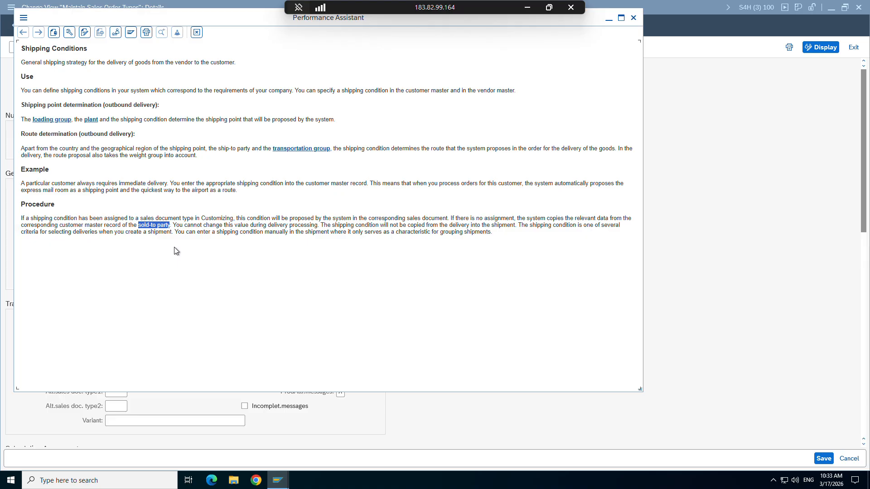
pyautogui.moveTo(110, 218); pyautogui.dragTo(213, 221)
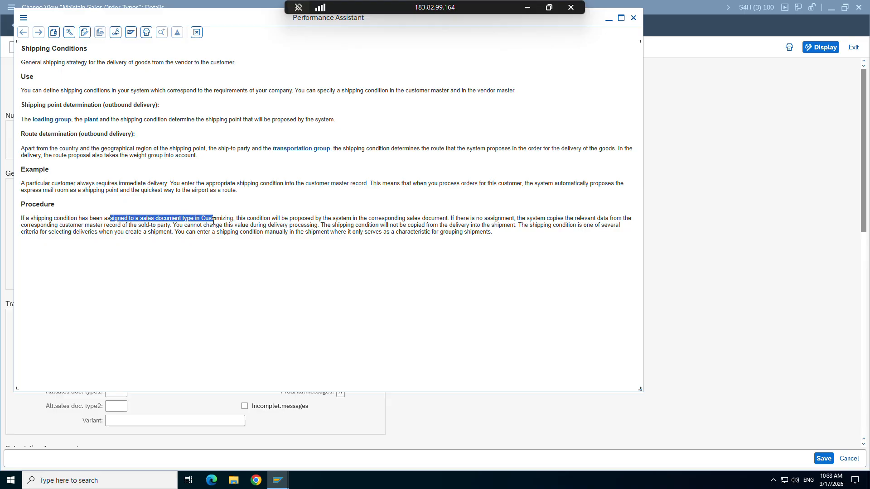
pyautogui.moveTo(73, 225); pyautogui.dragTo(156, 222)
# Switch to the Google Meet call to mute and unmute the microphone, and return to the remote SAP session.
pyautogui.click(527, 7)
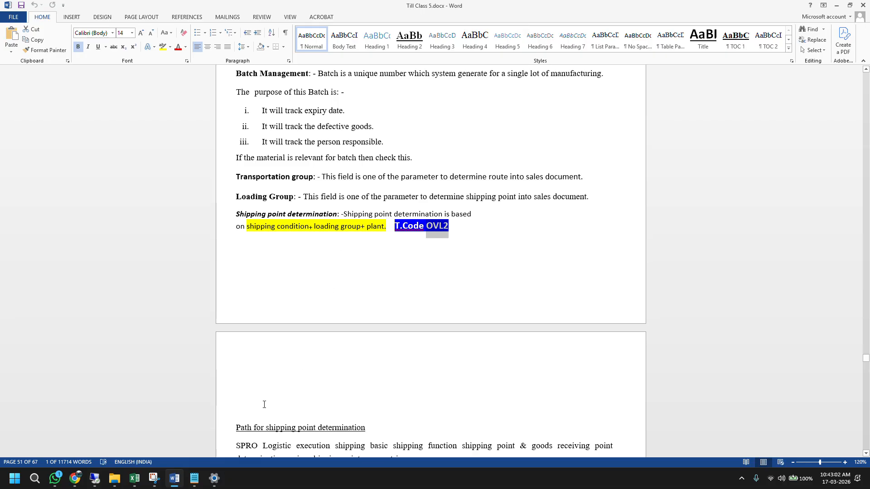
pyautogui.click(74, 478)
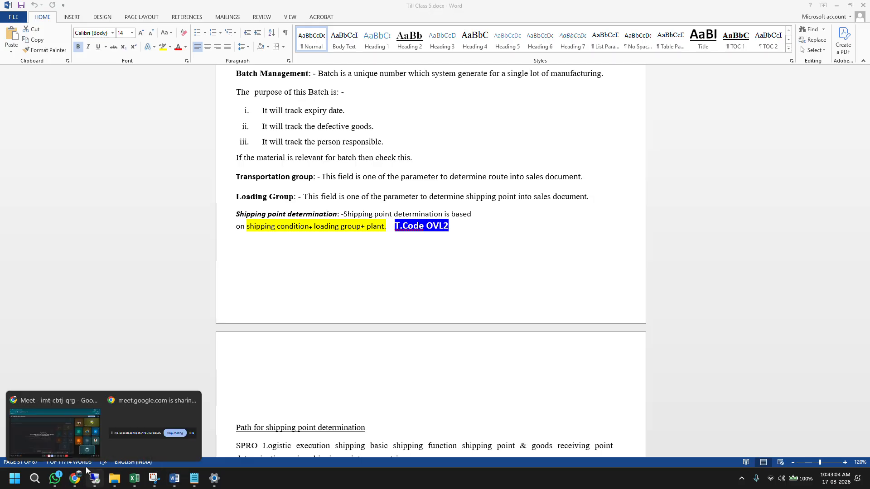
pyautogui.click(49, 434)
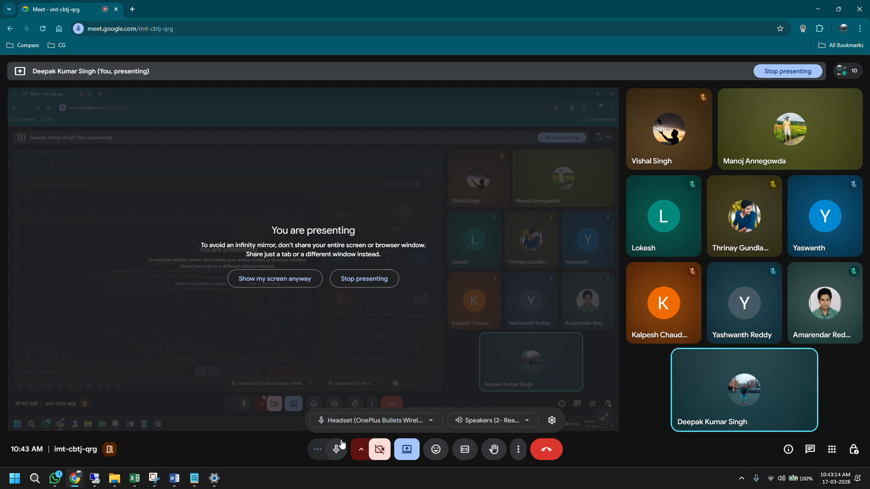
pyautogui.click(337, 450)
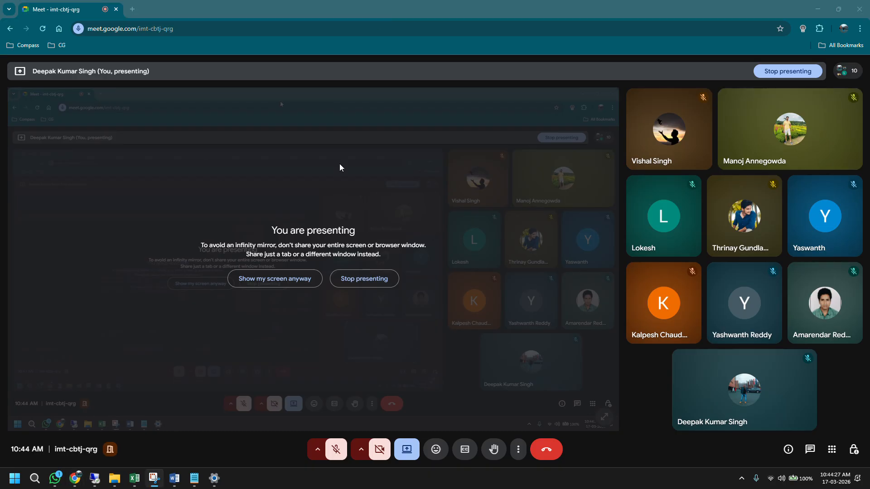
pyautogui.click(338, 450)
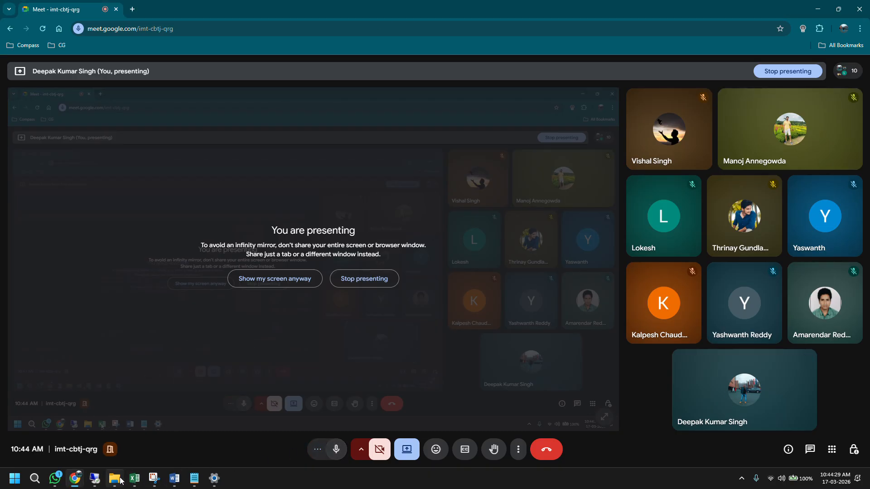
pyautogui.click(94, 479)
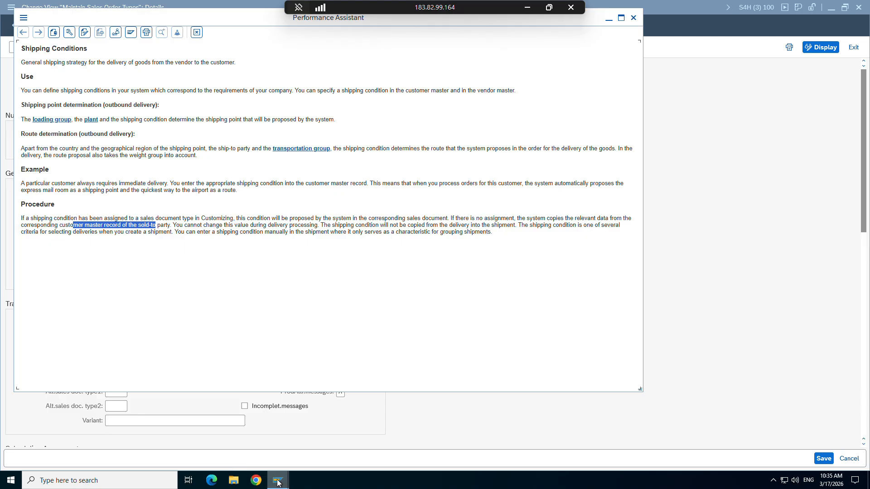
# Switch to the Maintain Sales Order Types details of Standard Order OR and examine its Shipping conditions field.
pyautogui.moveTo(279, 483)
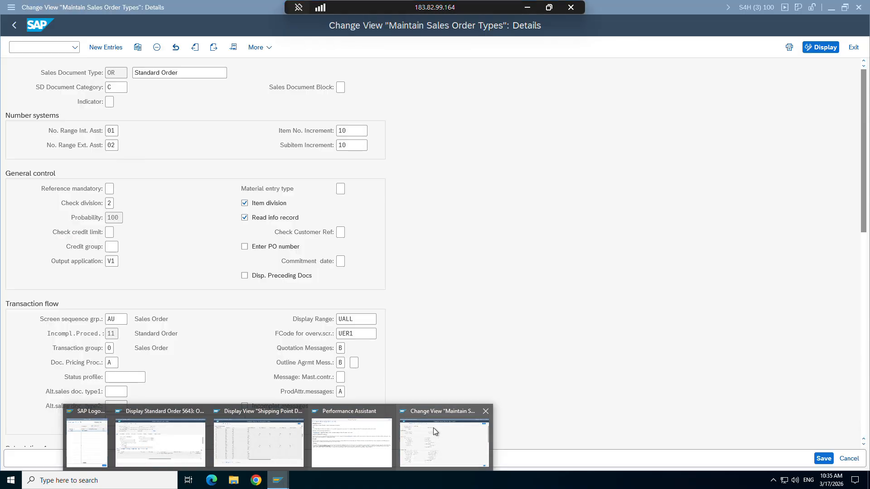
pyautogui.click(433, 427)
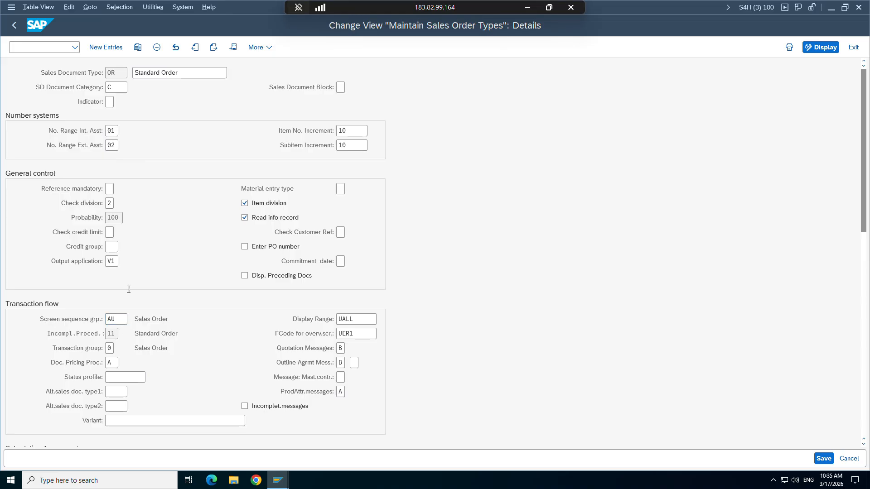
pyautogui.scroll(-4, 164, 361)
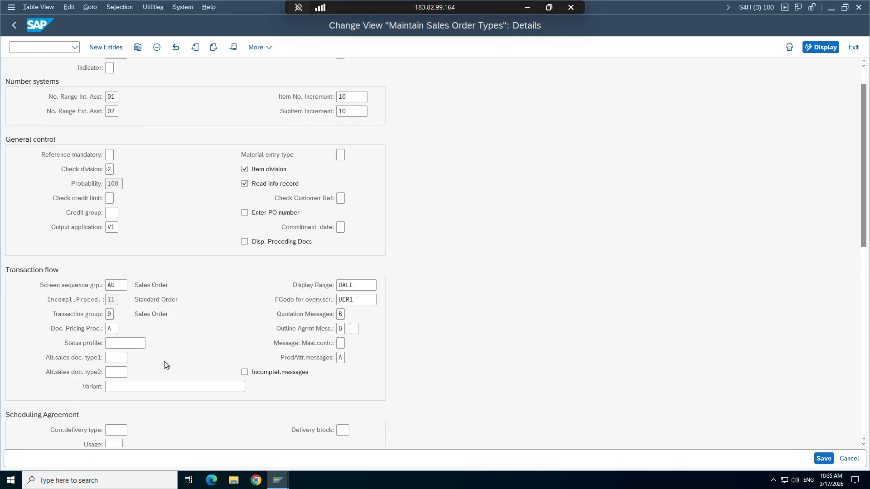
pyautogui.scroll(-1, 164, 398)
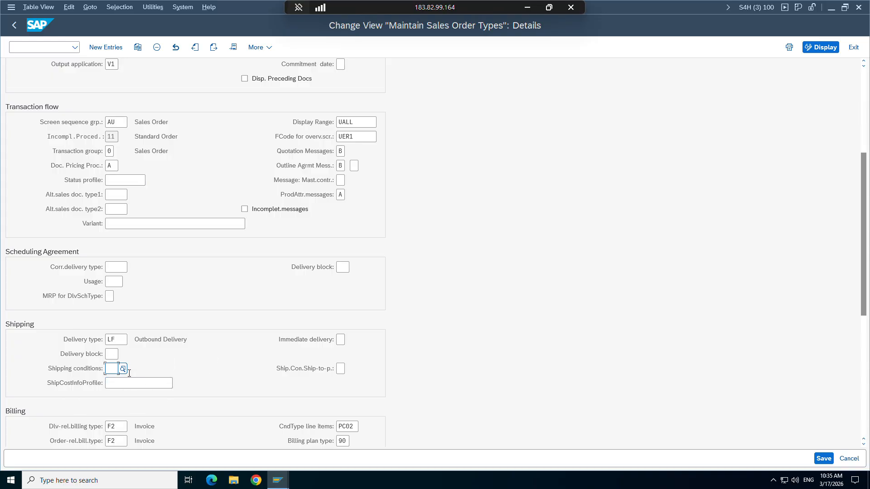
# Open the Maintain Business Partner transaction in a new SAP session using the /o prefix.
pyautogui.click(24, 46)
pyautogui.write('/o')
pyautogui.click(527, 8)
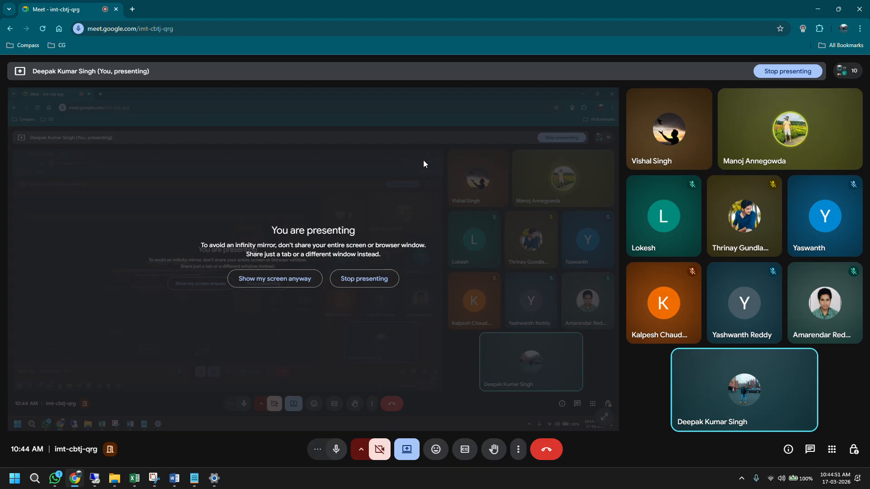
pyautogui.click(95, 478)
pyautogui.write('/o')
pyautogui.press('Return')
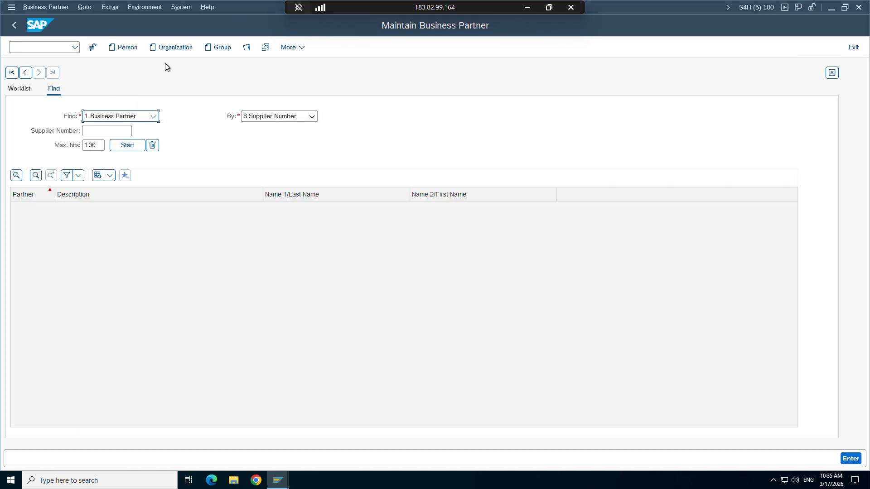
# Open the order's sold-to business partner by its number and display it in role FLCU01 Customer.
pyautogui.click(247, 47)
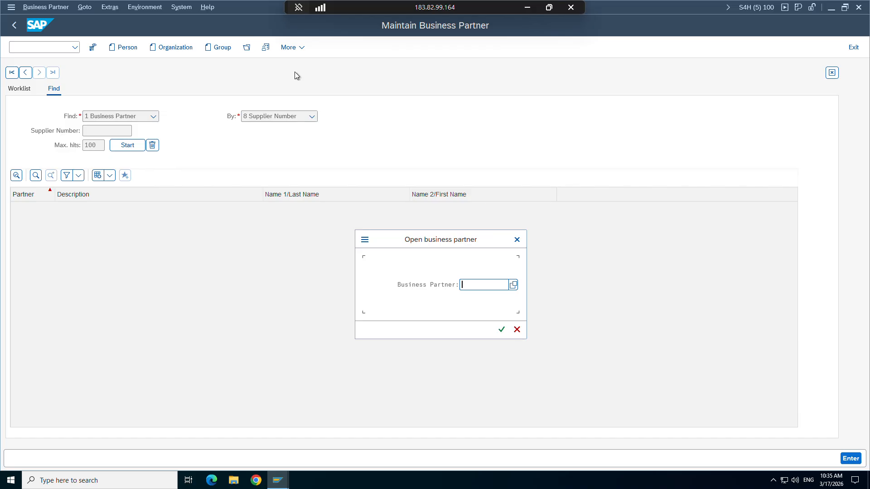
pyautogui.write('1')
pyautogui.click(479, 300)
pyautogui.press('Return')
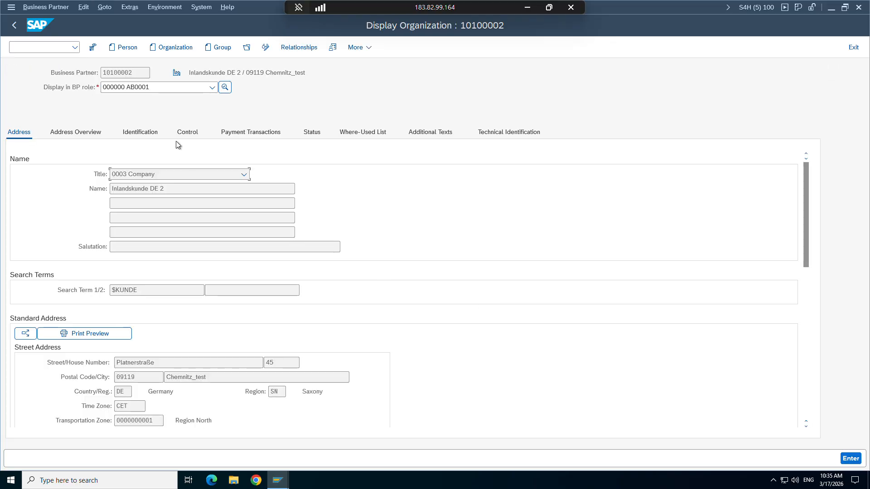
pyautogui.click(164, 86)
pyautogui.click(154, 132)
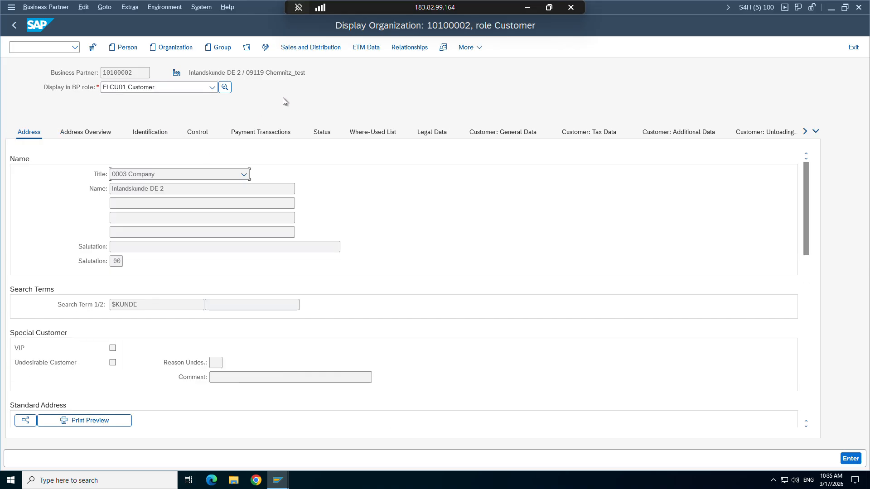
# Open the customer's sales and distribution shipping data and examine its shipping conditions.
pyautogui.click(321, 47)
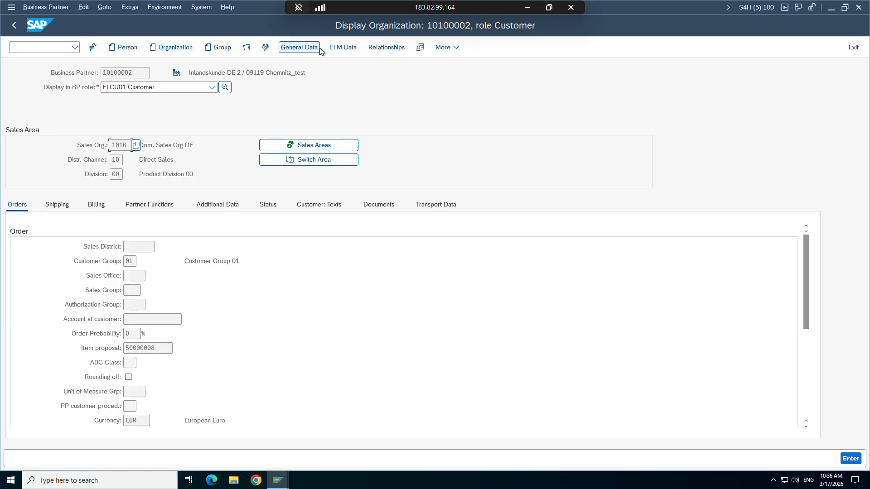
pyautogui.click(65, 208)
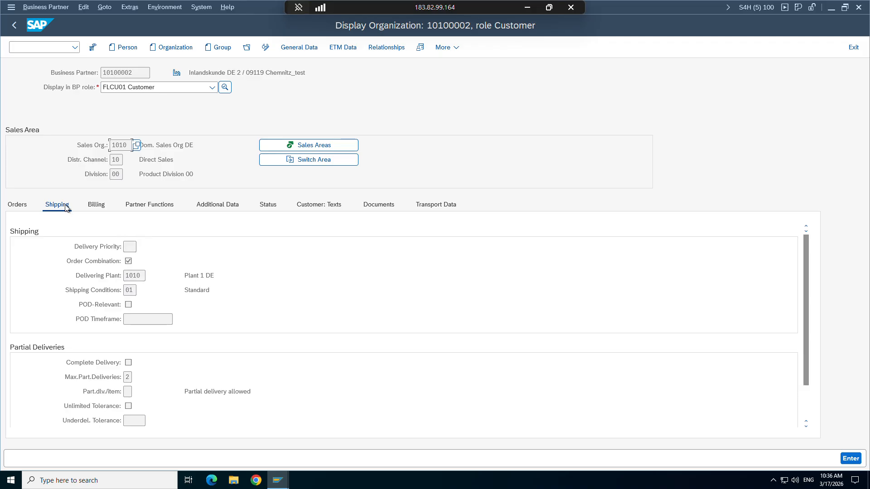
pyautogui.click(130, 290)
# Switch to the standard order display and open the shipping data of its TG12 item.
pyautogui.click(278, 481)
pyautogui.click(140, 441)
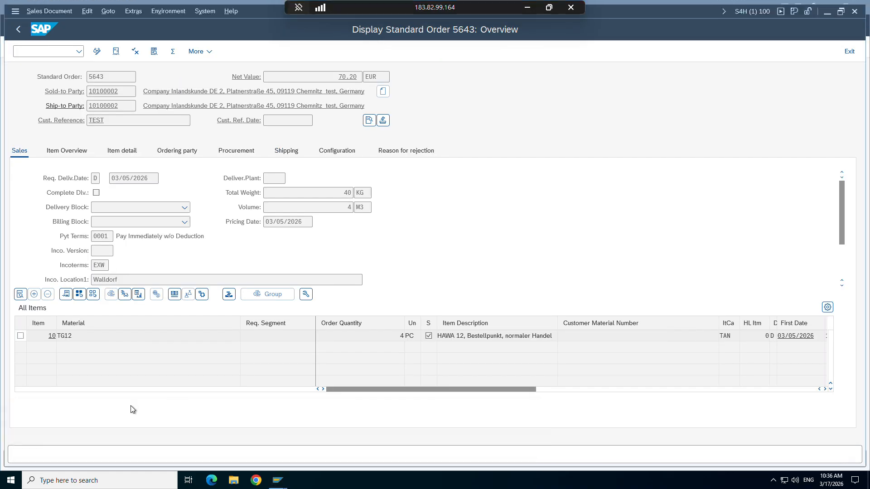
pyautogui.doubleClick(69, 338)
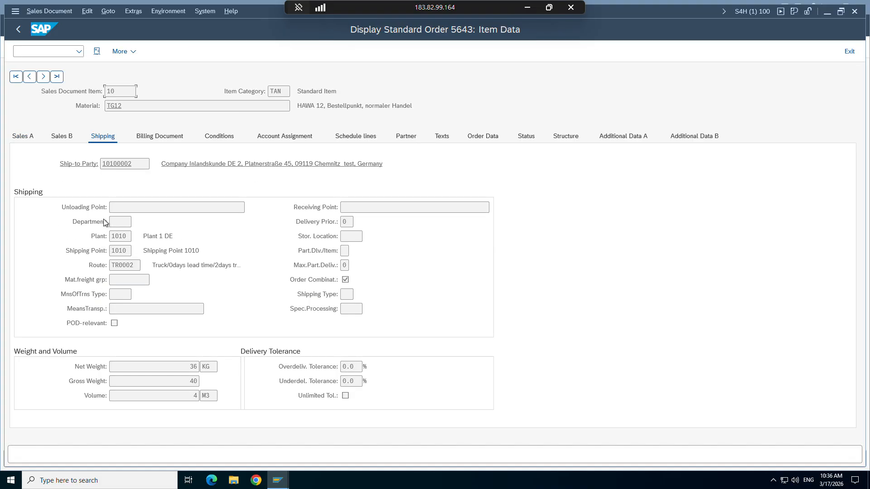
# Highlight the order item's shipping point and close the Maintain Sales Order Types session.
pyautogui.doubleClick(123, 252)
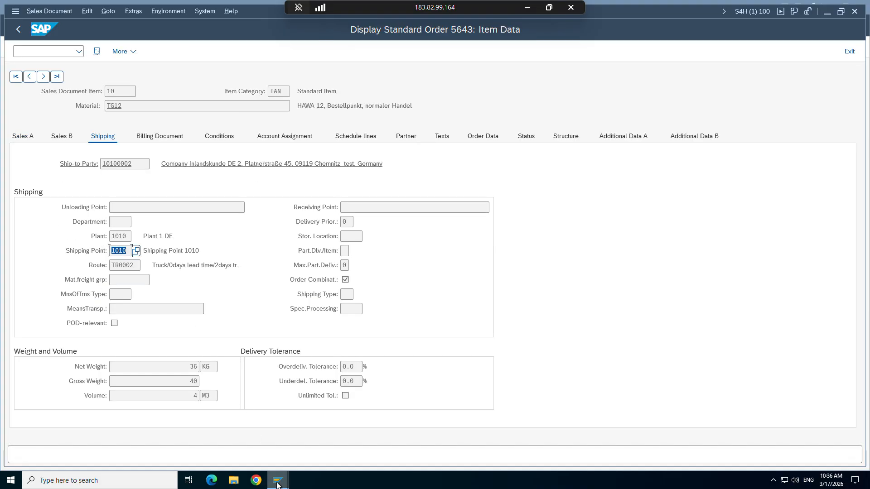
pyautogui.moveTo(277, 484)
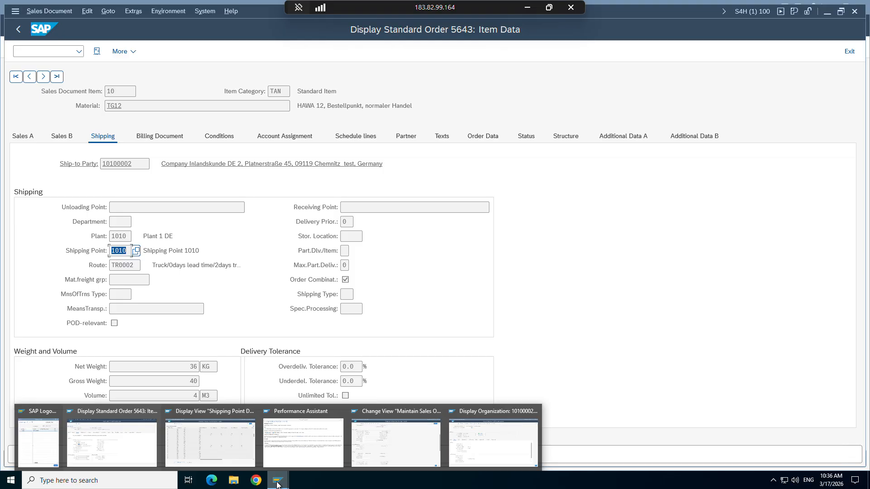
pyautogui.click(389, 439)
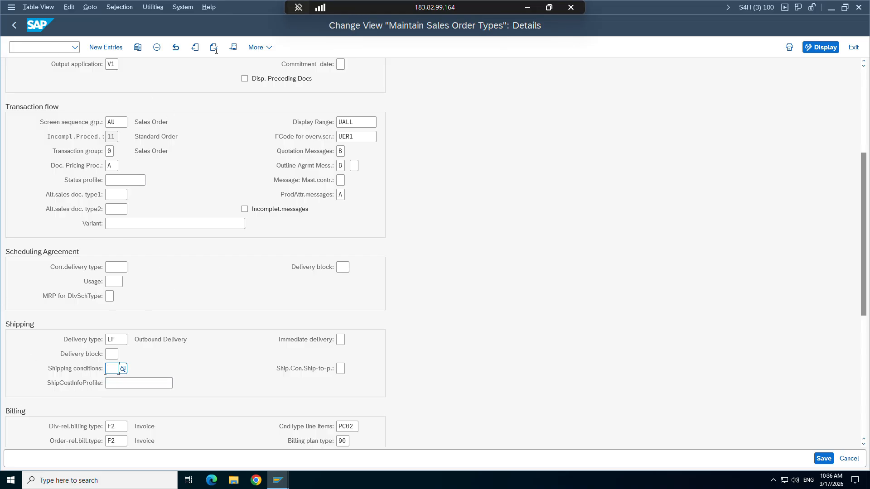
pyautogui.click(859, 7)
# Examine the customer's shipping condition and look it up in the Shipping Point Determination table.
pyautogui.moveTo(278, 481)
pyautogui.click(412, 434)
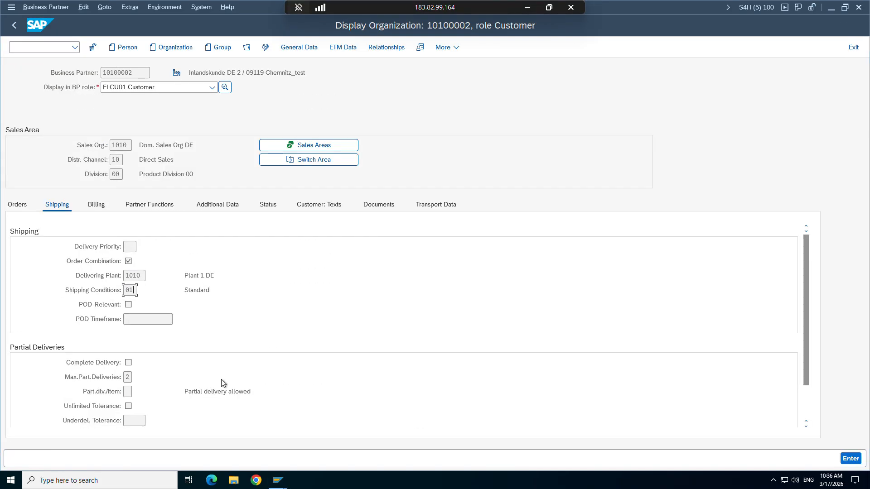
pyautogui.doubleClick(135, 290)
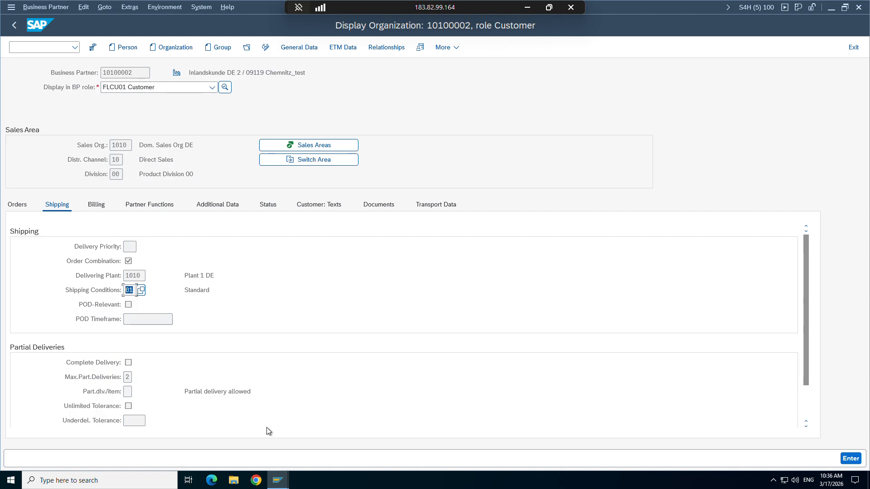
pyautogui.moveTo(278, 480)
pyautogui.click(233, 441)
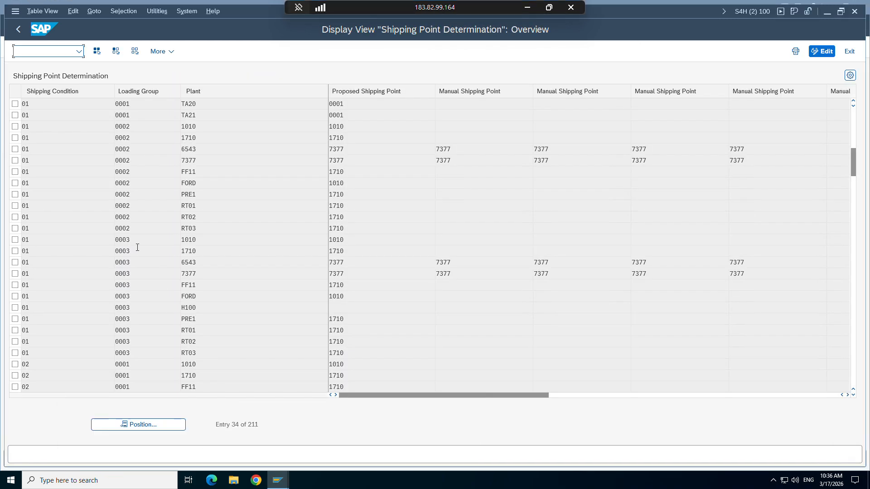
pyautogui.click(42, 101)
# Open a new SAP session from the business partner display and start transaction MM03 in it.
pyautogui.moveTo(278, 480)
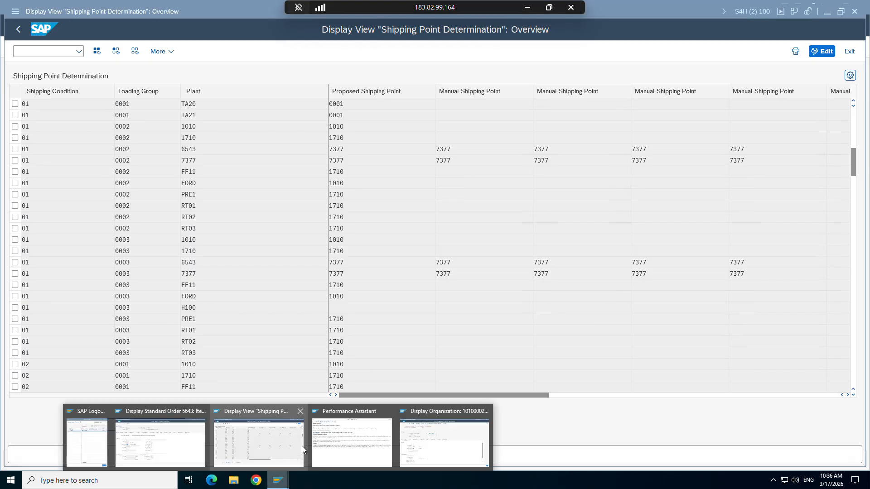
pyautogui.click(444, 442)
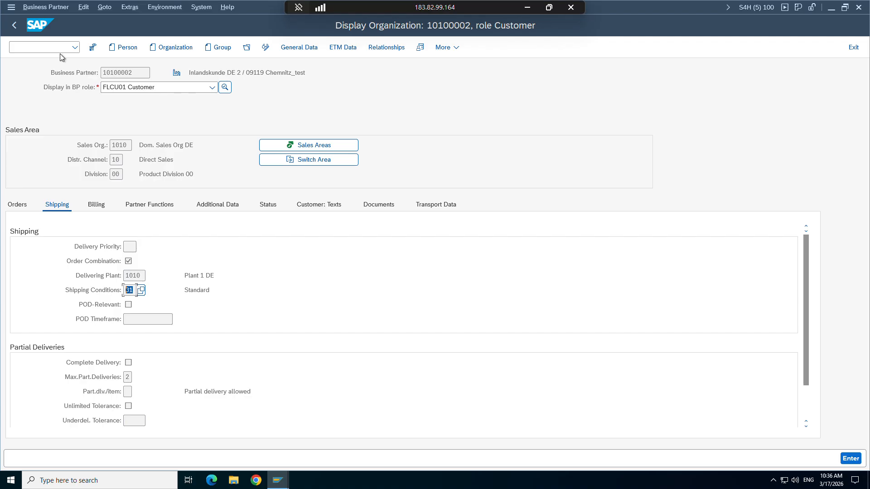
pyautogui.click(11, 7)
pyautogui.click(31, 112)
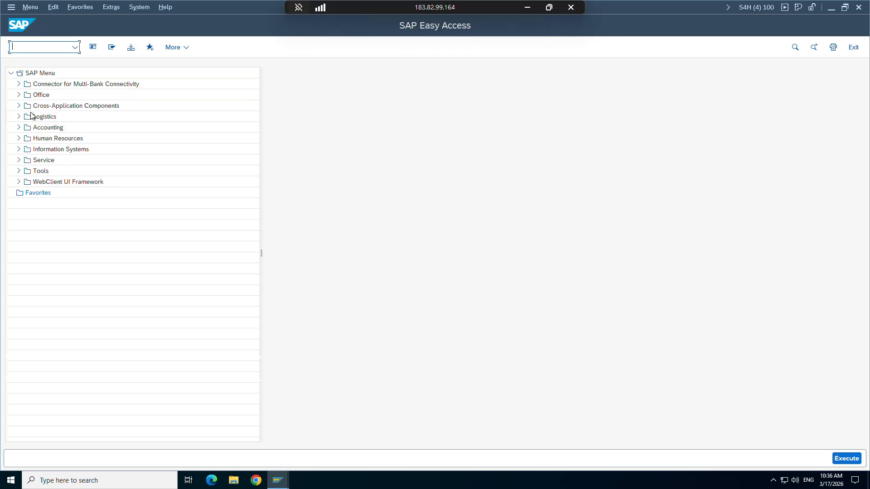
pyautogui.write('mm03')
pyautogui.press('Return')
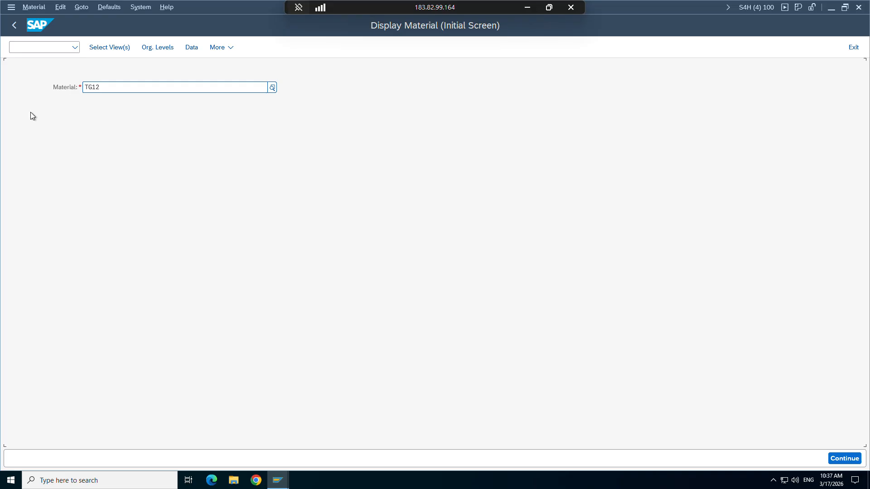
# Display material TG12 and examine the loading group in its Sales: General/Plant view.
pyautogui.press('Return')
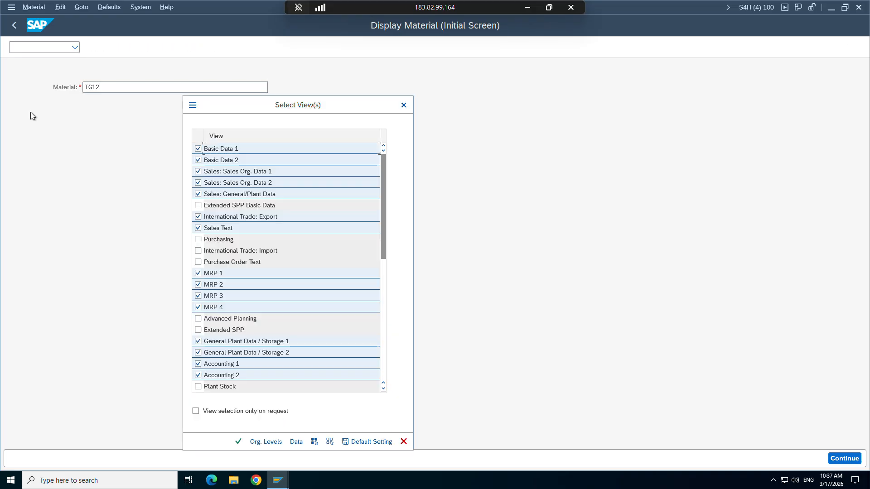
pyautogui.press('Return')
pyautogui.press('Return')
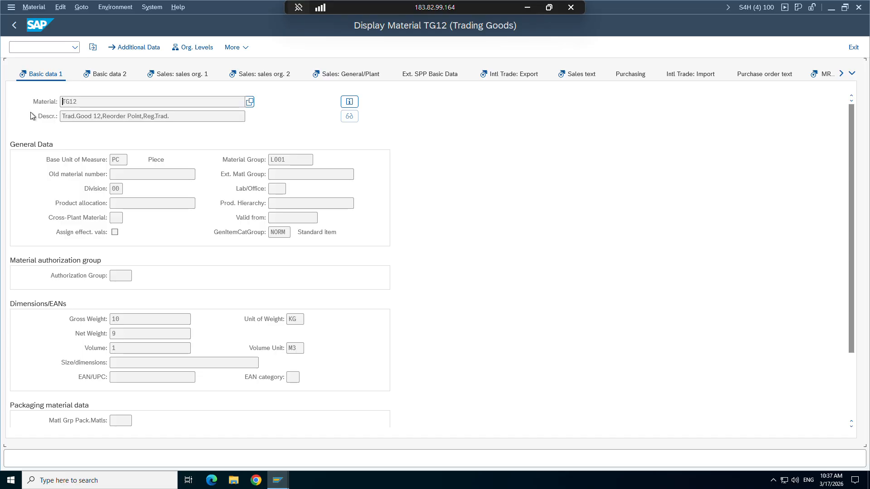
pyautogui.click(268, 74)
pyautogui.click(52, 74)
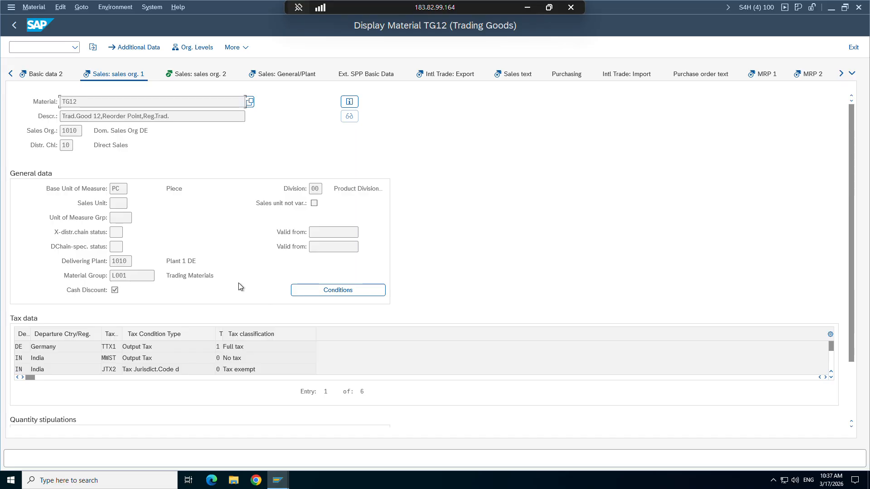
pyautogui.click(271, 75)
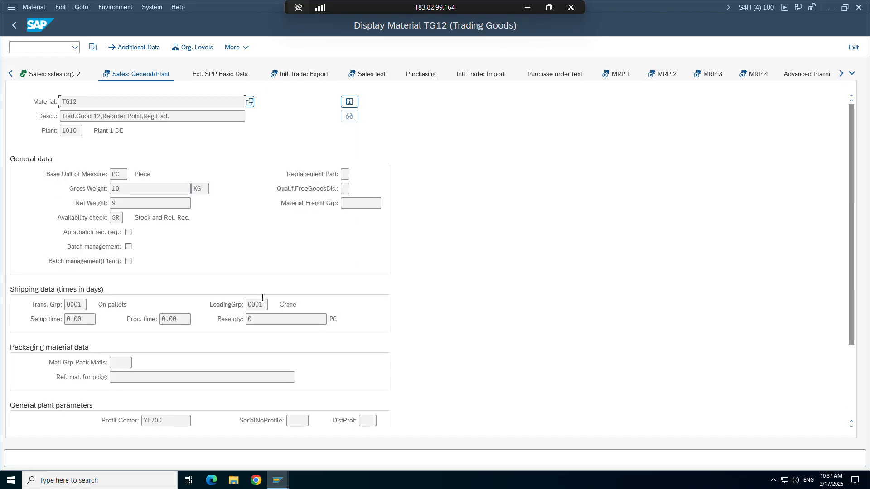
pyautogui.moveTo(265, 304); pyautogui.dragTo(246, 307)
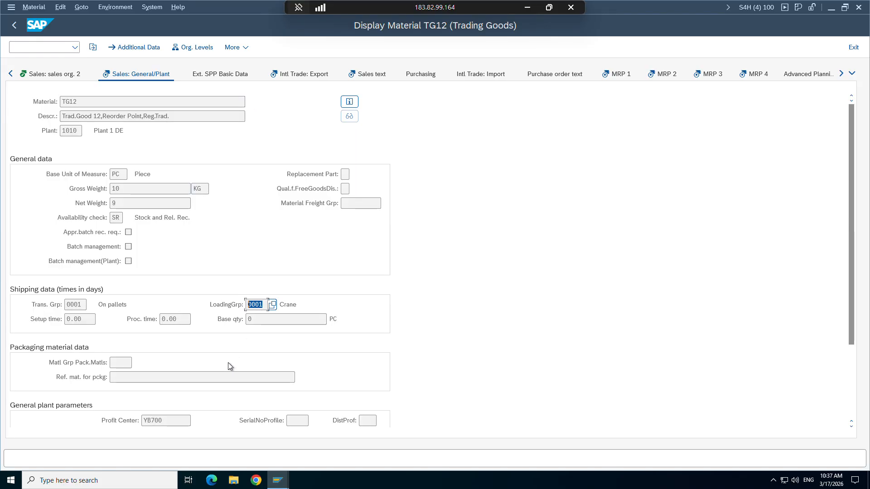
# Start positioning the Shipping Point Determination table with shipping condition 01 and loading group 0001.
pyautogui.click(277, 480)
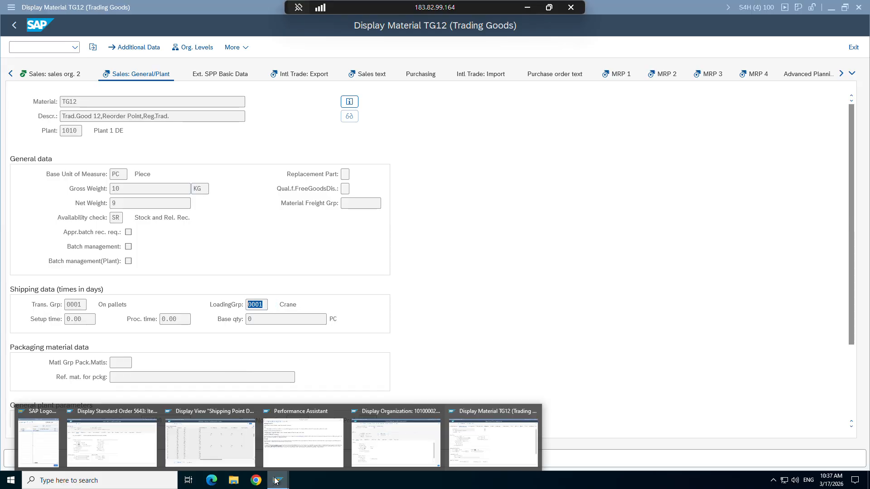
pyautogui.click(224, 438)
pyautogui.click(143, 426)
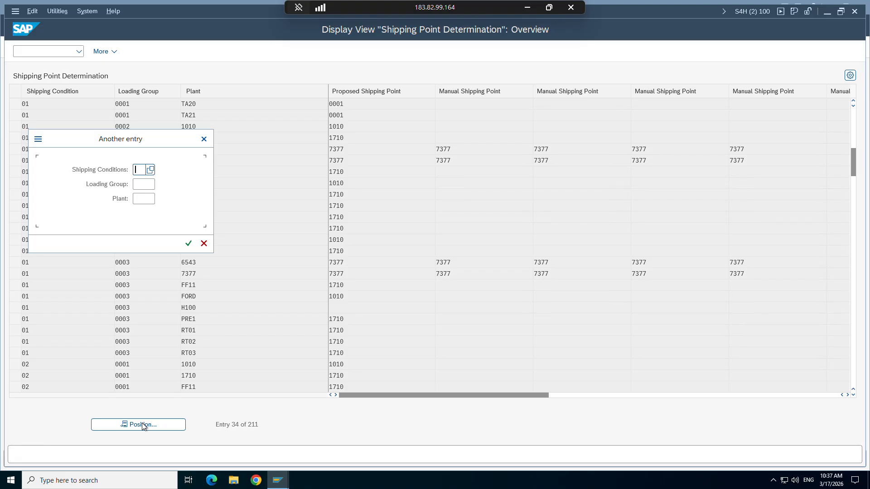
pyautogui.write('01')
pyautogui.press('Tab')
pyautogui.write('000')
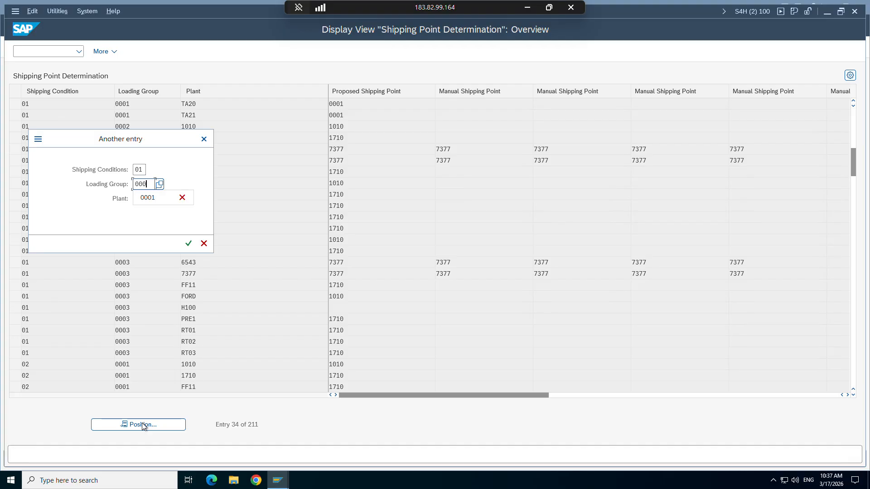
pyautogui.write('1')
pyautogui.press('Tab')
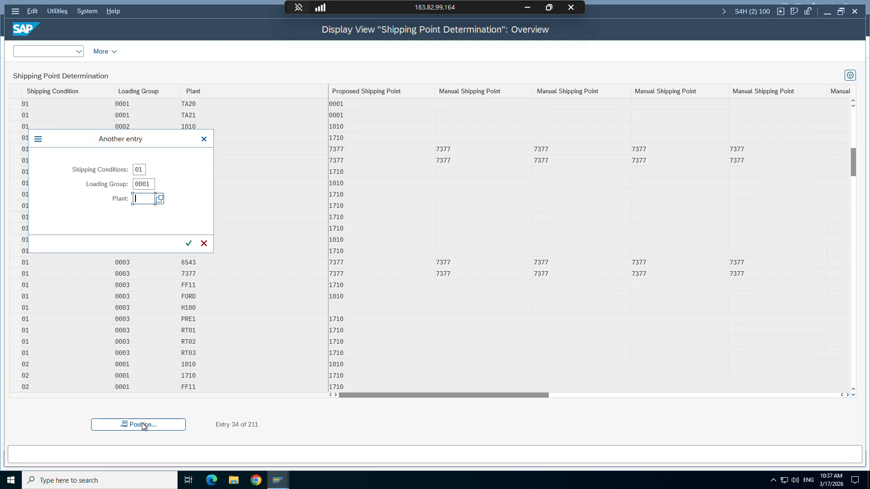
# Check the plant in the order item's shipping data and complete the table positioning with plant 1010.
pyautogui.click(277, 480)
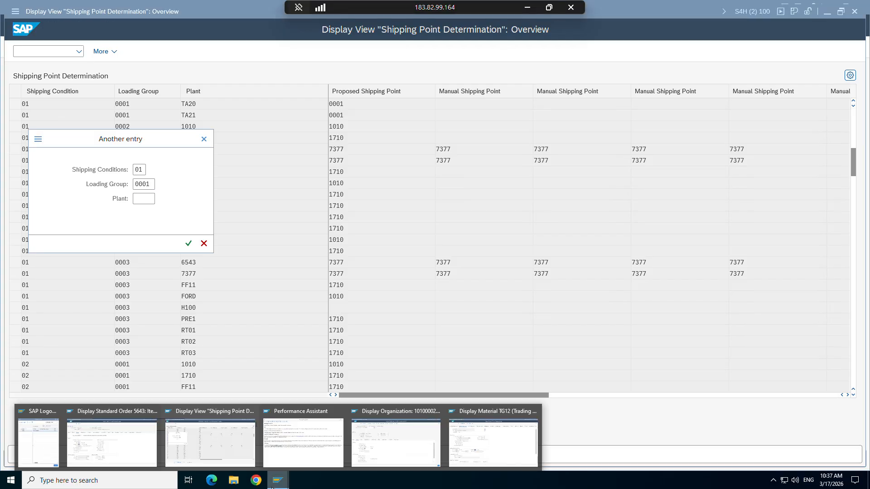
pyautogui.click(138, 441)
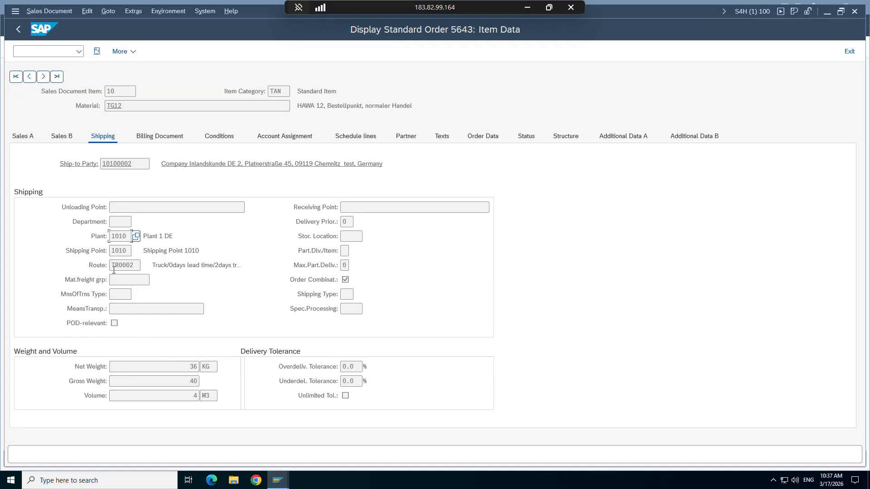
pyautogui.moveTo(285, 485)
pyautogui.click(243, 436)
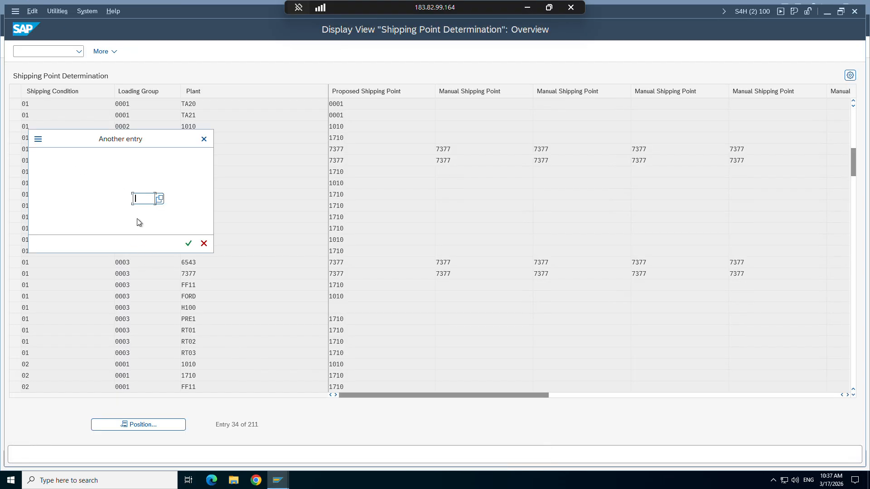
pyautogui.write('1010')
pyautogui.click(189, 244)
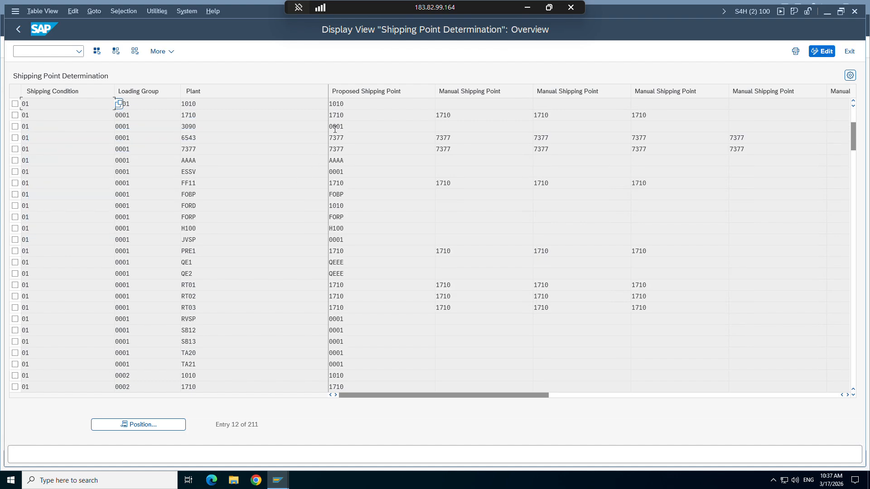
# Select the 01 / 0001 / 1010 row and compare its proposed shipping point with the order item's shipping point.
pyautogui.moveTo(351, 104); pyautogui.dragTo(329, 103)
pyautogui.click(15, 103)
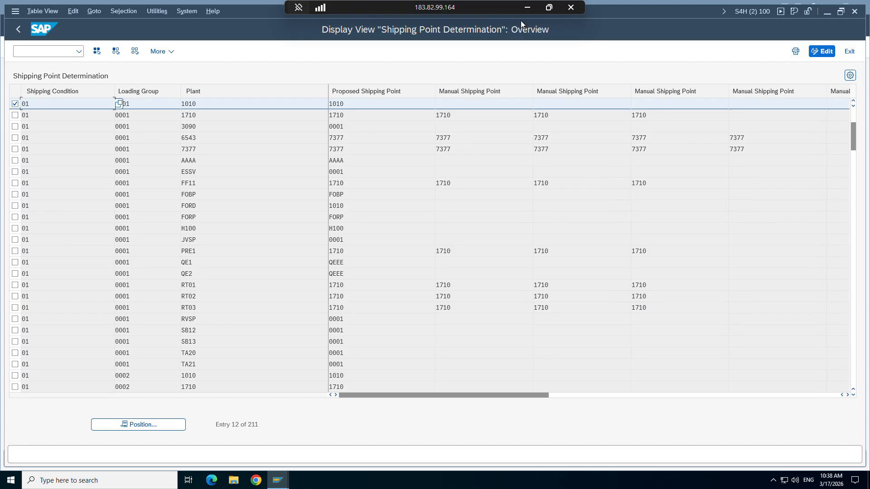
pyautogui.click(278, 480)
pyautogui.click(152, 433)
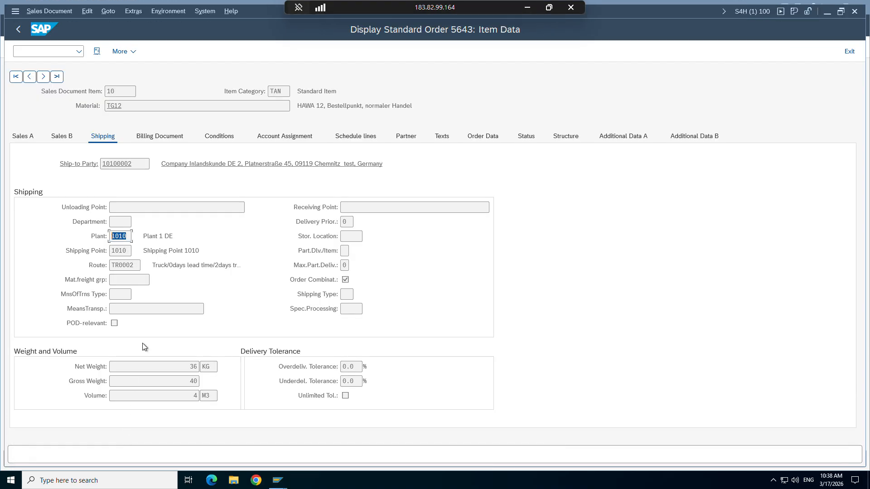
pyautogui.moveTo(126, 251); pyautogui.dragTo(62, 314)
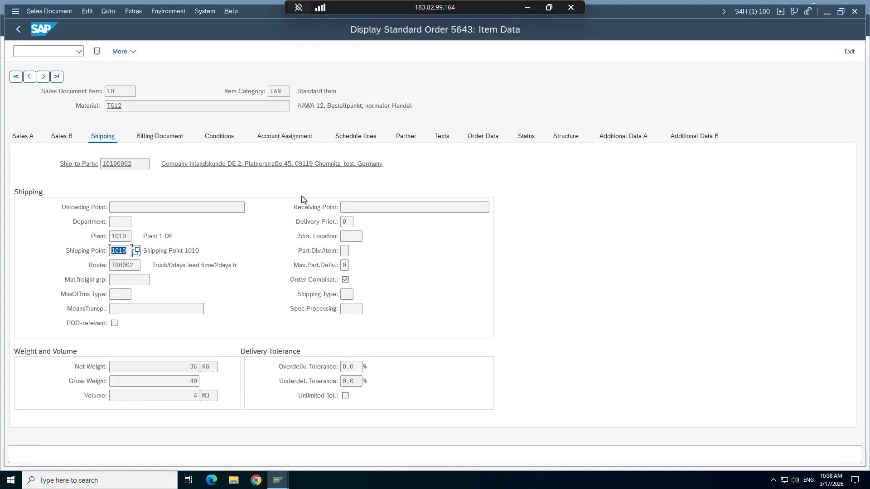
# Open the order's header shipping data and review the available shipping conditions.
pyautogui.click(19, 30)
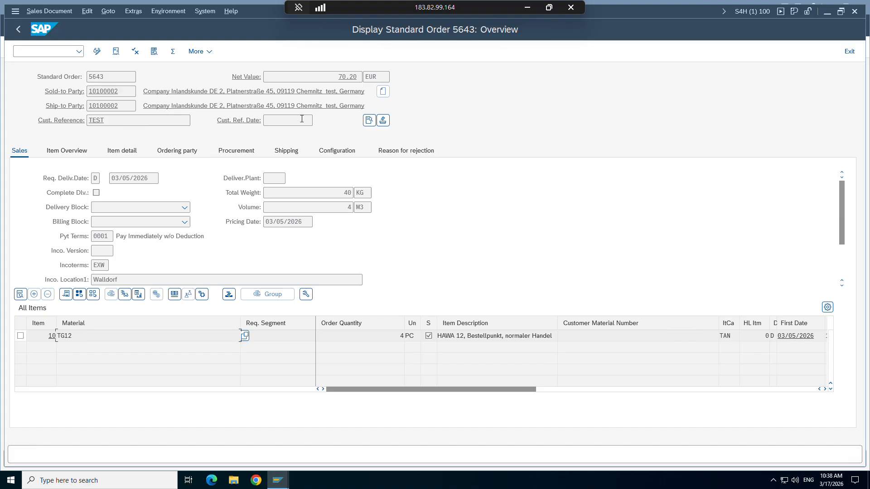
pyautogui.click(370, 121)
pyautogui.click(60, 121)
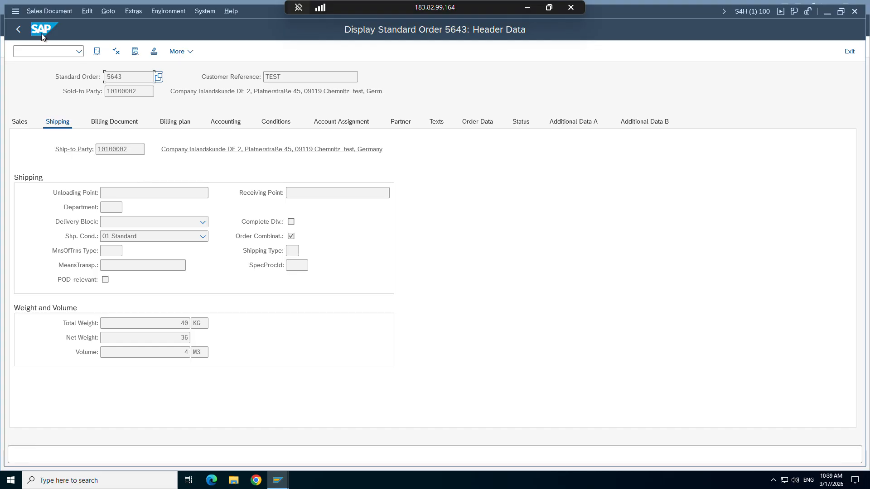
pyautogui.click(203, 236)
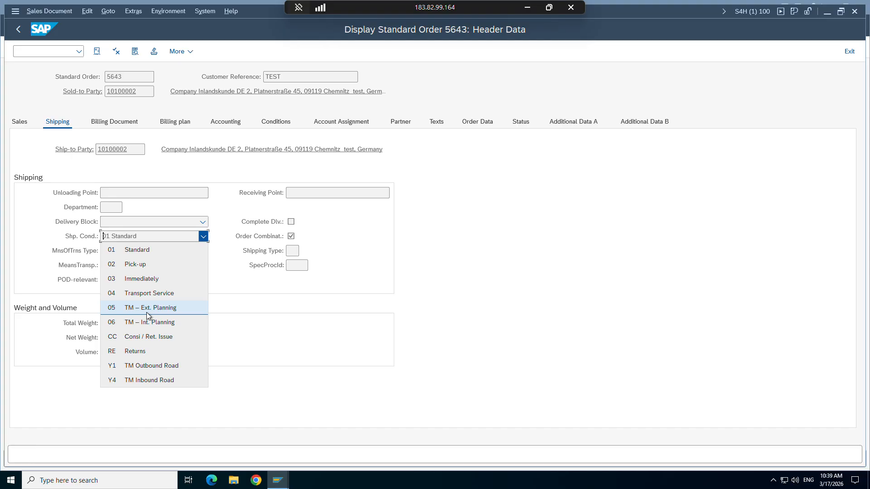
pyautogui.click(267, 313)
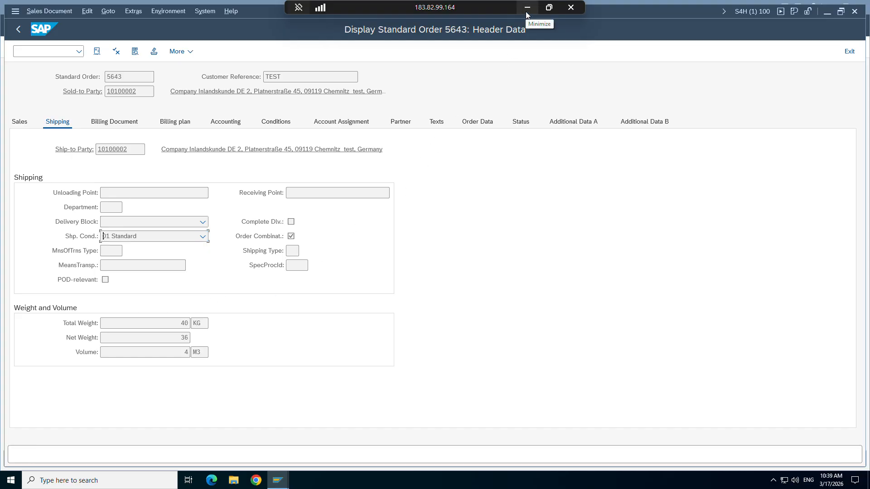
# Return to the shipping data of the order's TG12 item and highlight its shipping point.
pyautogui.click(18, 30)
pyautogui.doubleClick(65, 337)
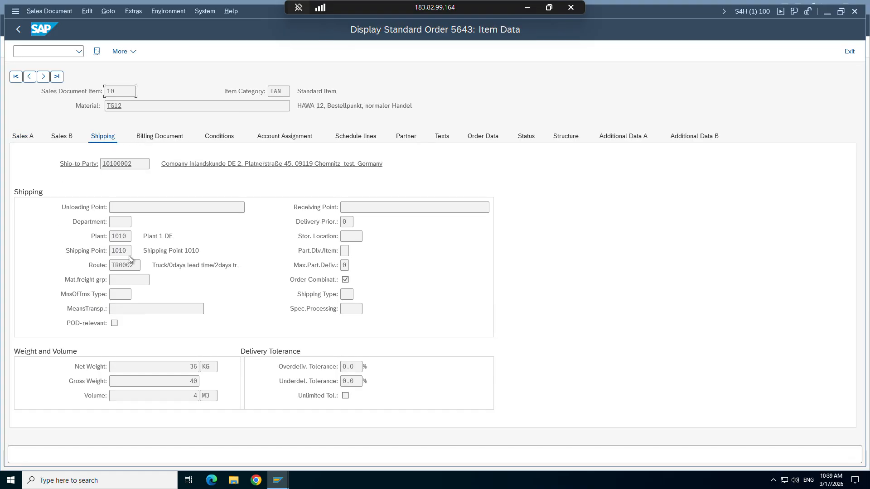
pyautogui.doubleClick(120, 252)
# Switch to the Word class notes and read the configuration path and example entries for shipping point determination.
pyautogui.click(523, 8)
pyautogui.click(174, 478)
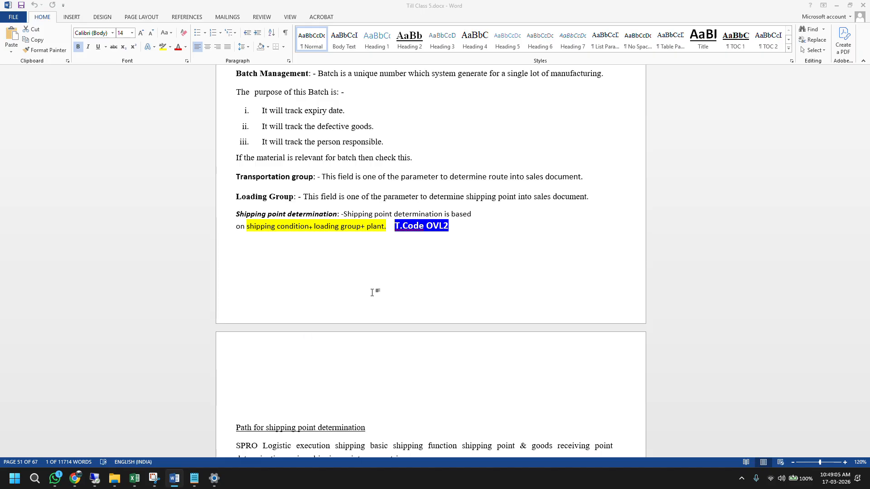
pyautogui.scroll(-5, 426, 269)
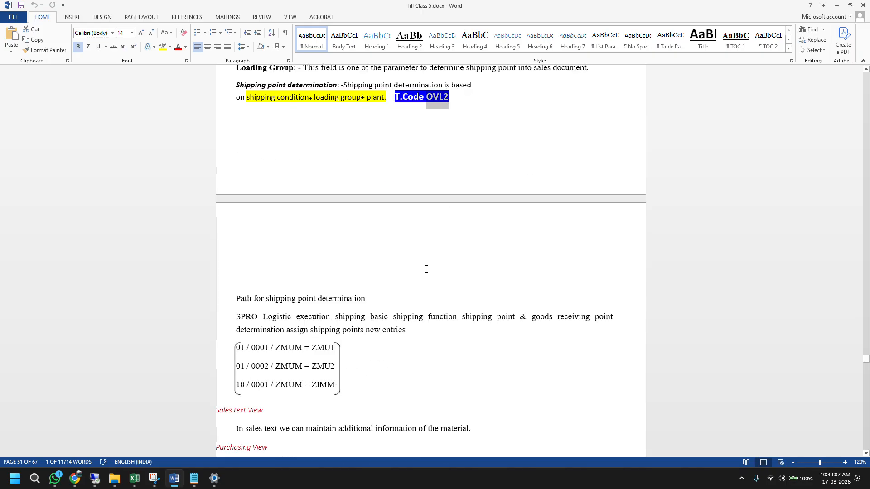
pyautogui.scroll(-5, 426, 269)
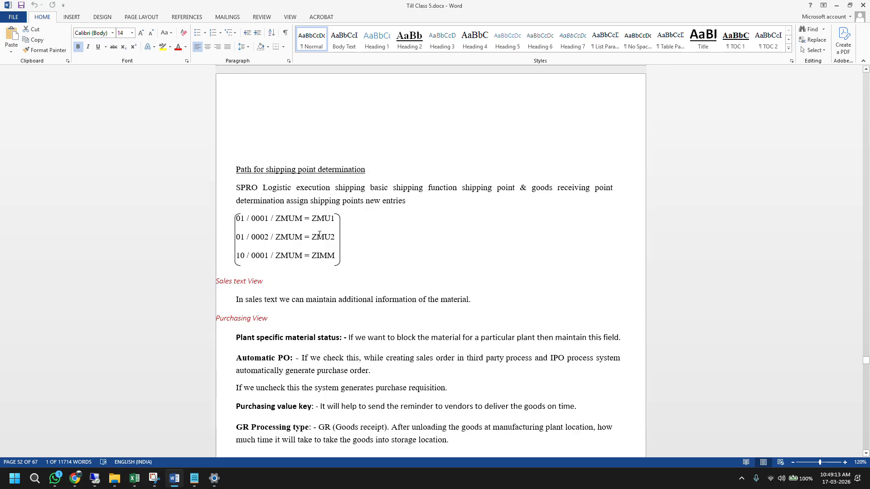
pyautogui.scroll(1, 403, 185)
pyautogui.scroll(3, 404, 185)
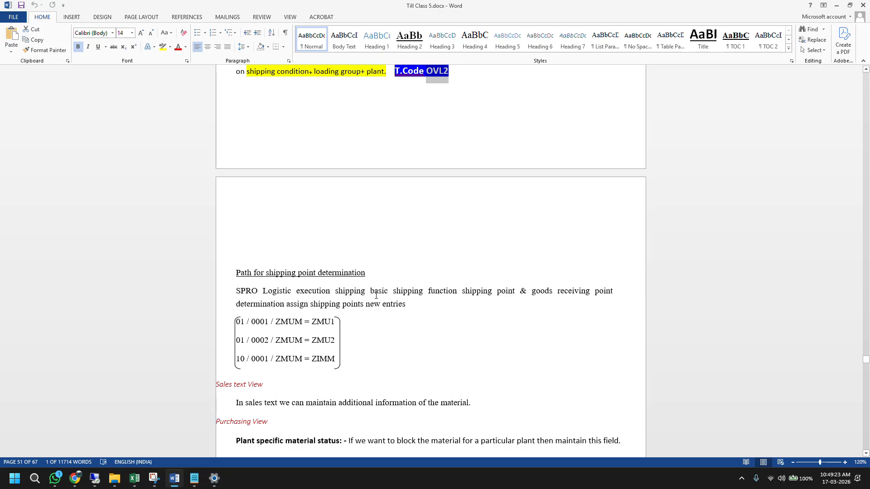
# Highlight OVL2 in the notes, switch to SAP's TG12 material display session and open the reference IMG with transaction SPRO.
pyautogui.moveTo(429, 73); pyautogui.dragTo(455, 73)
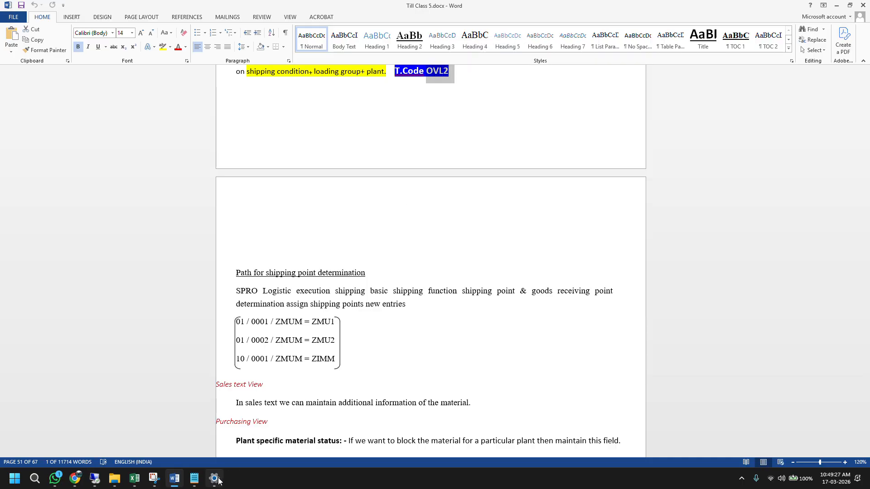
pyautogui.click(96, 479)
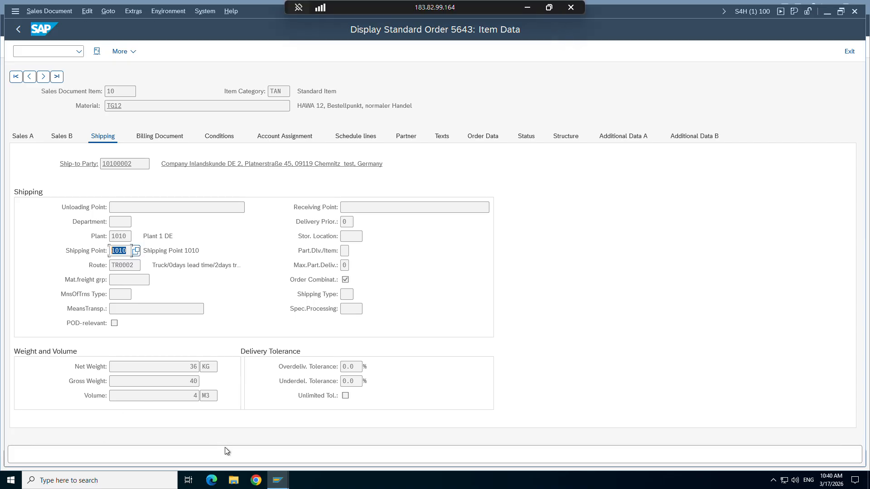
pyautogui.moveTo(277, 480)
pyautogui.click(470, 437)
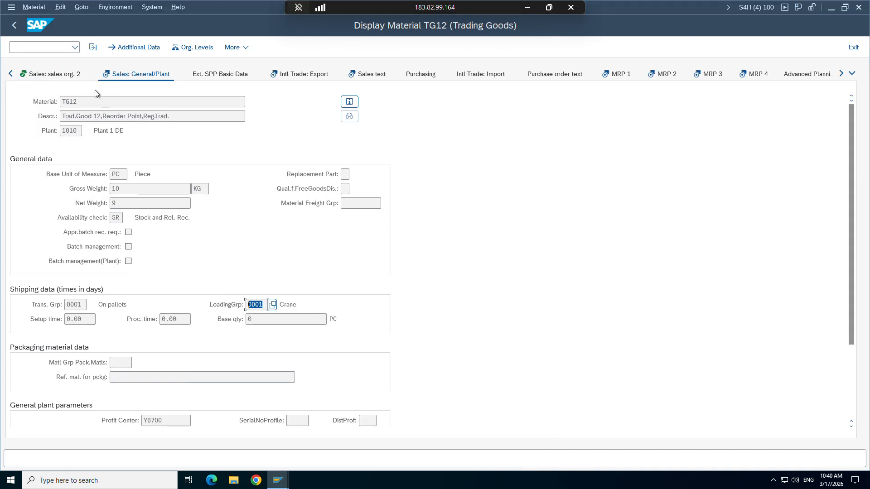
pyautogui.write('/nspro')
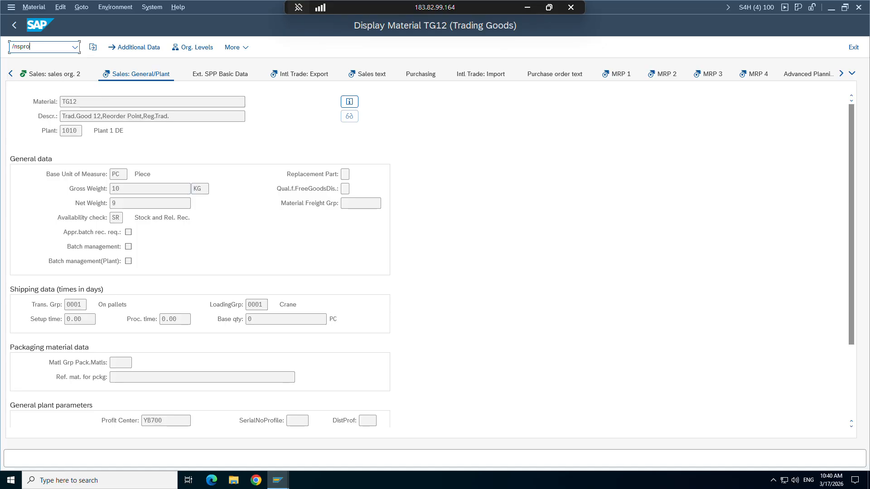
pyautogui.press('Return')
pyautogui.click(119, 47)
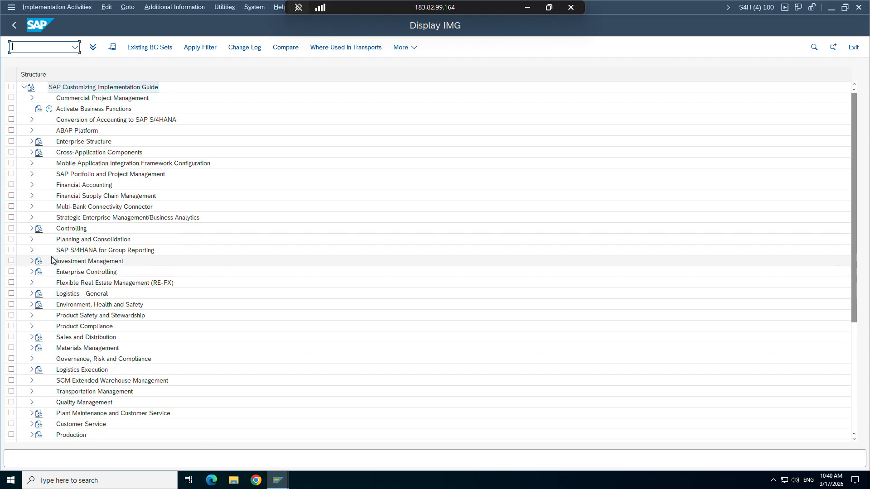
# Check the shipping point determination path in the Word notes, highlighting "execution", and return to the SAP IMG.
pyautogui.click(527, 7)
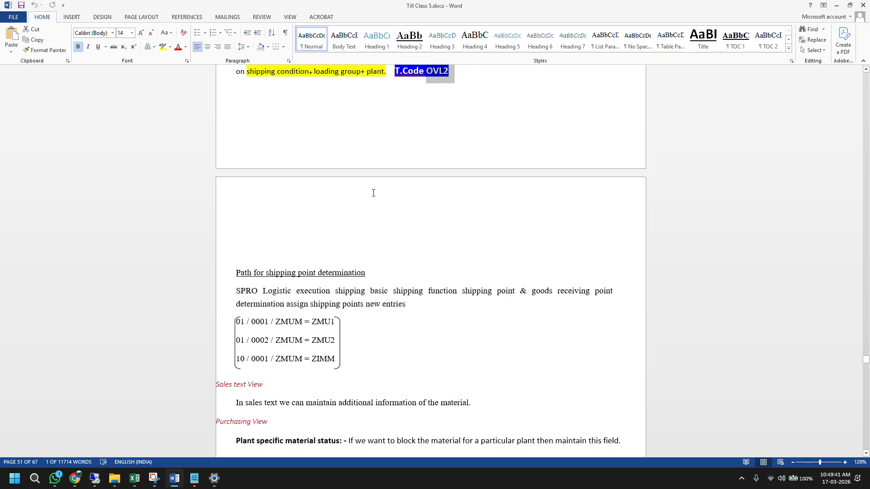
pyautogui.moveTo(299, 290); pyautogui.dragTo(332, 290)
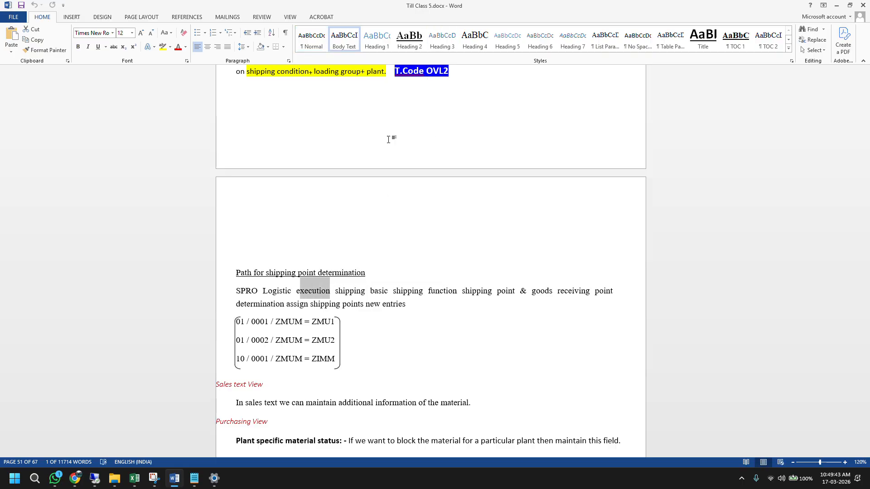
pyautogui.click(93, 479)
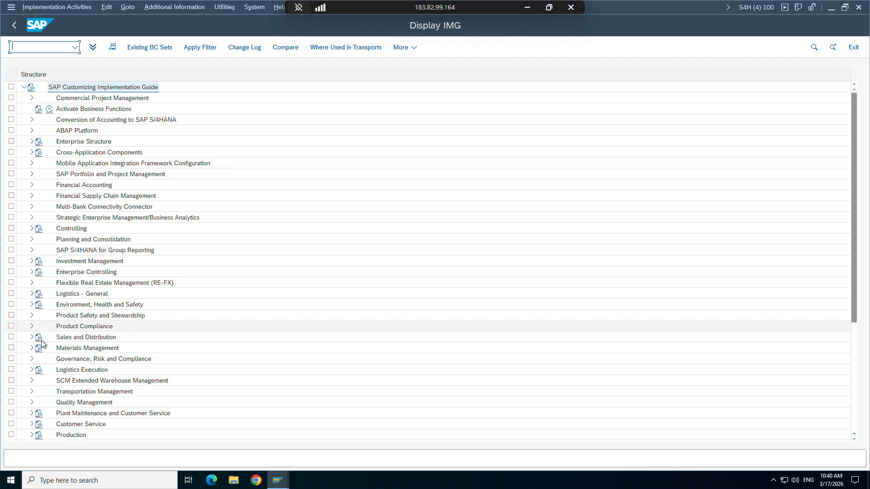
# Open Assign Shipping Points under Logistics Execution, Shipping, Basic Shipping Functions, Shipping Point and Goods Receiving Point Determination, and show the table in display mode.
pyautogui.click(32, 370)
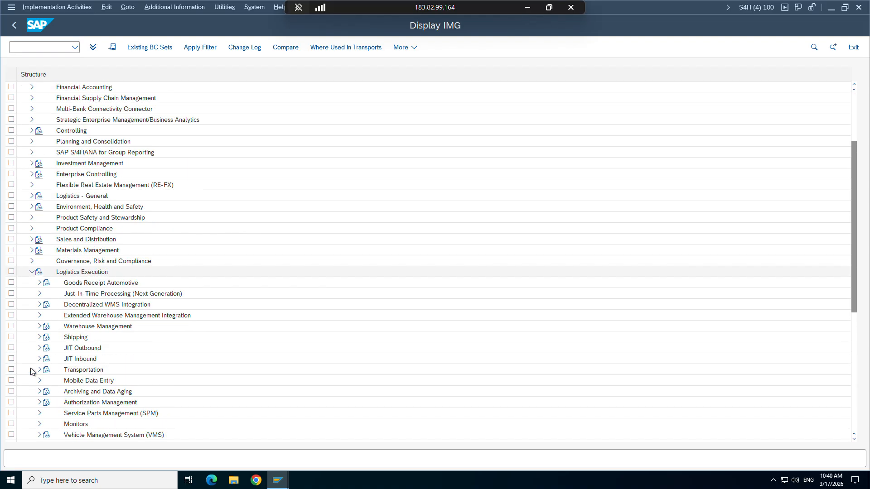
pyautogui.click(40, 338)
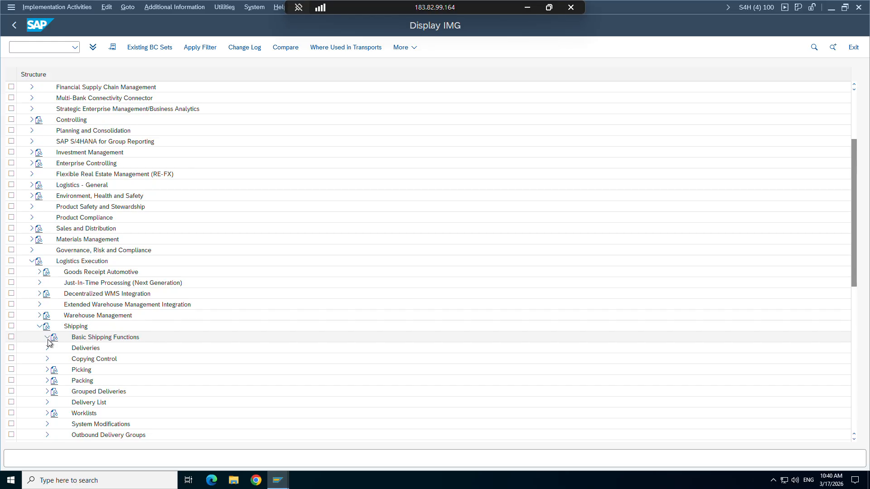
pyautogui.click(46, 337)
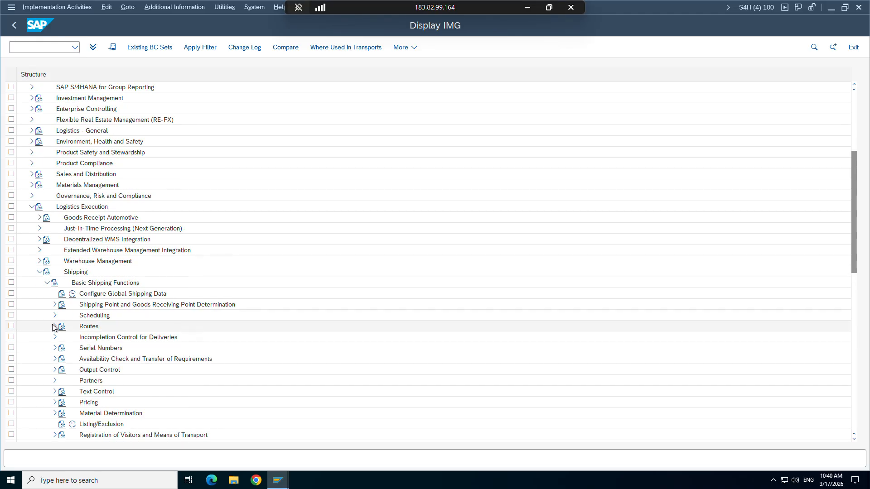
pyautogui.click(54, 306)
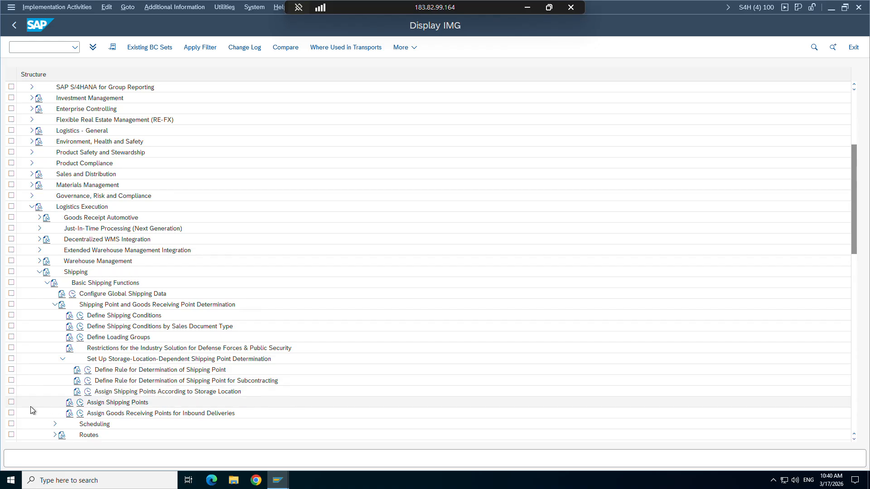
pyautogui.click(81, 404)
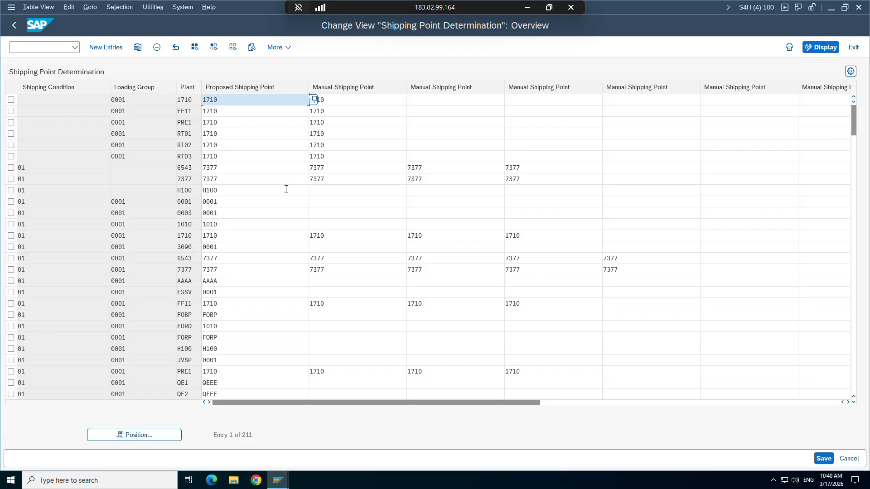
pyautogui.moveTo(343, 403); pyautogui.dragTo(208, 403)
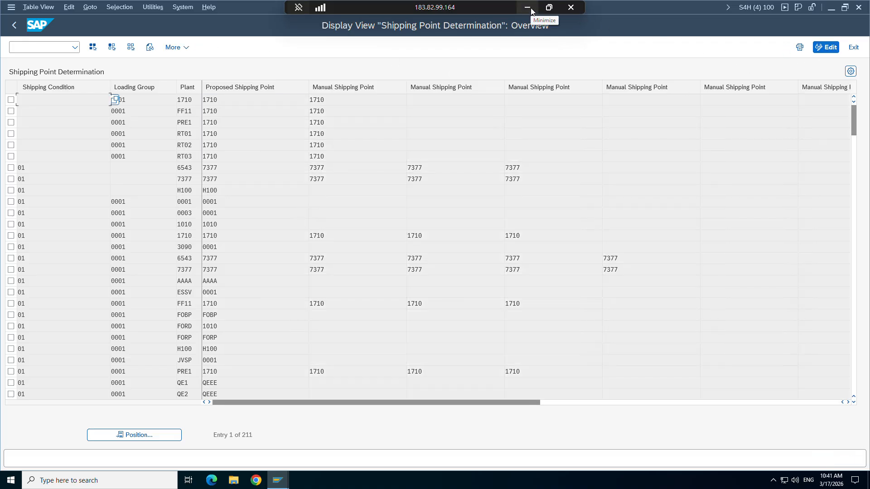
# Leave the remote SAP session and switch to the Google Meet call window.
pyautogui.click(527, 8)
pyautogui.moveTo(79, 481)
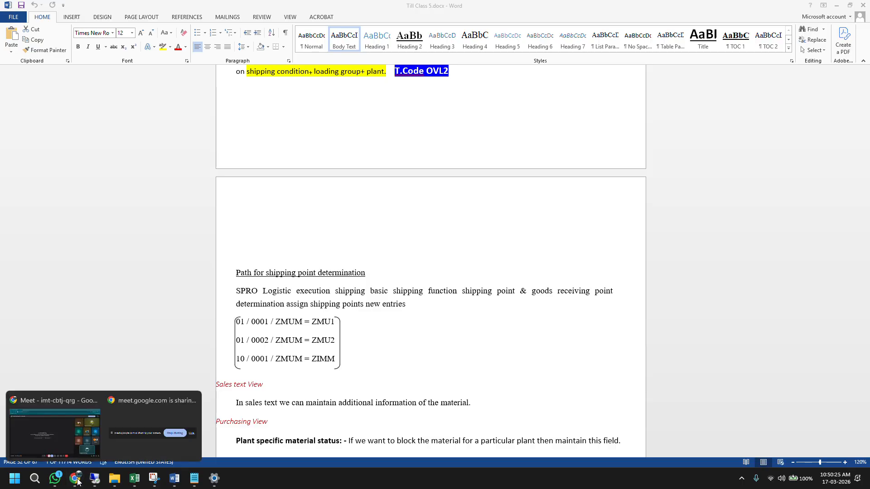
pyautogui.click(50, 436)
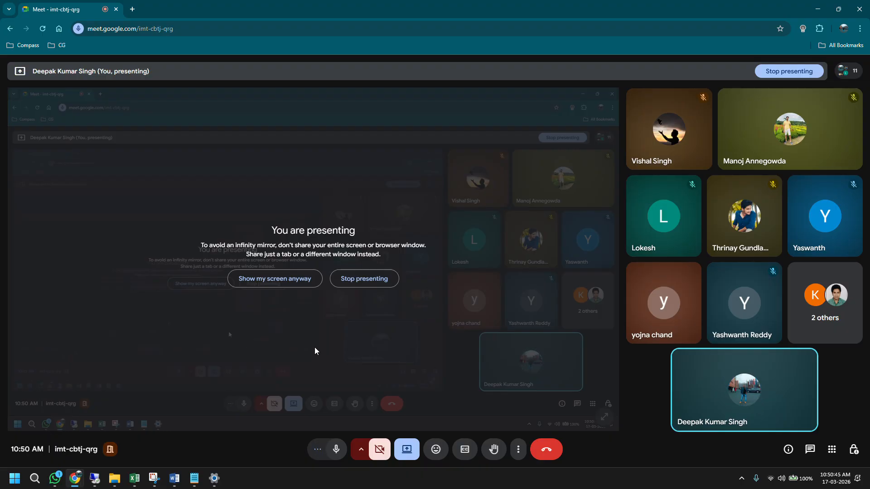
# Return to the Word class notes and highlight the Sales text View heading with its description.
pyautogui.click(177, 479)
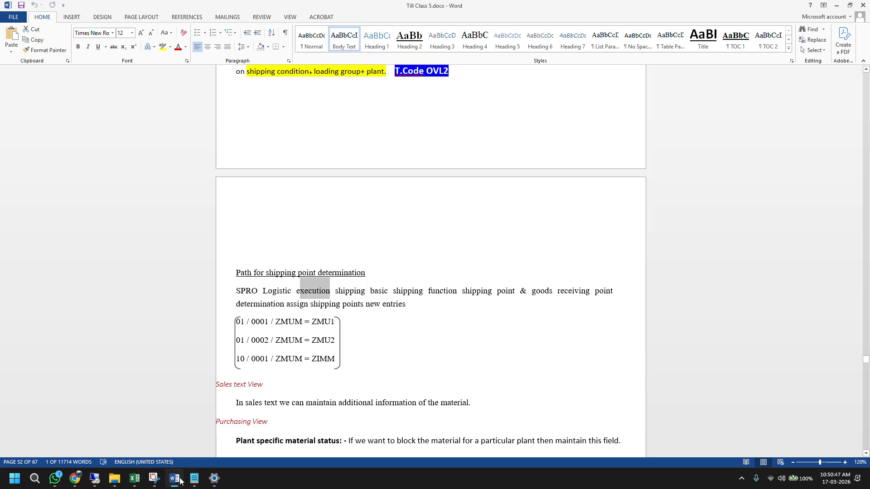
pyautogui.scroll(-4, 429, 317)
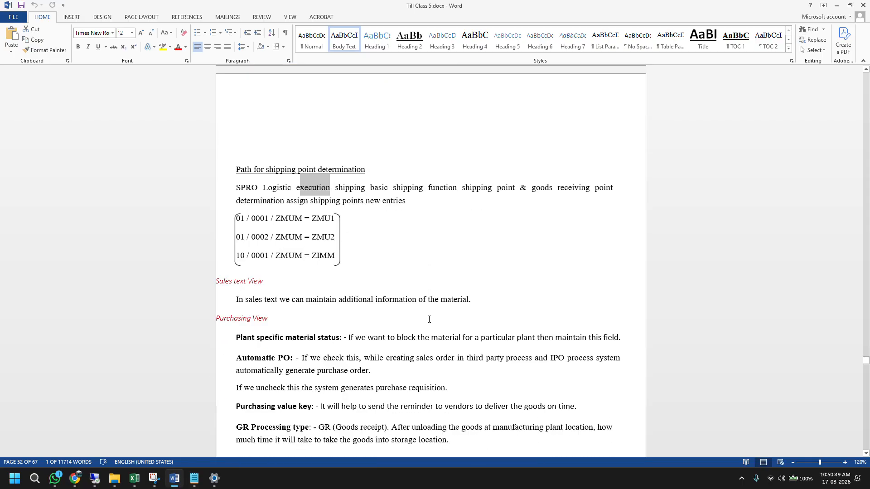
pyautogui.scroll(-1, 429, 320)
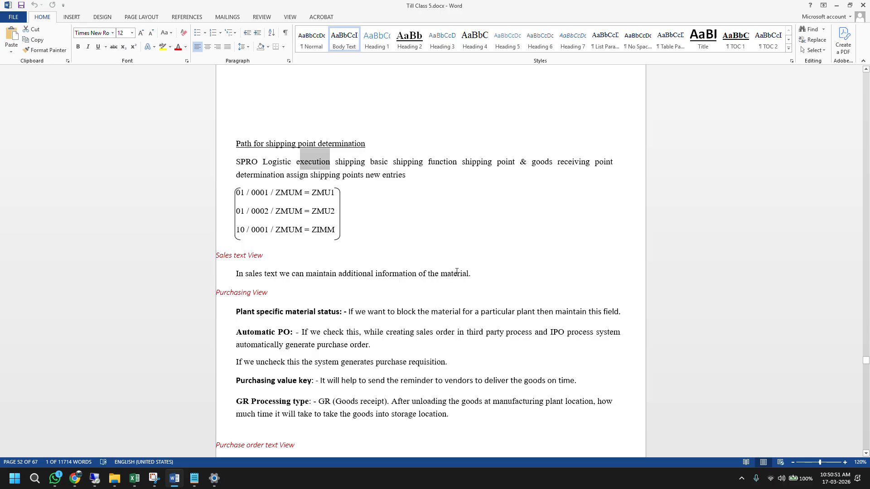
pyautogui.moveTo(472, 274); pyautogui.dragTo(222, 263)
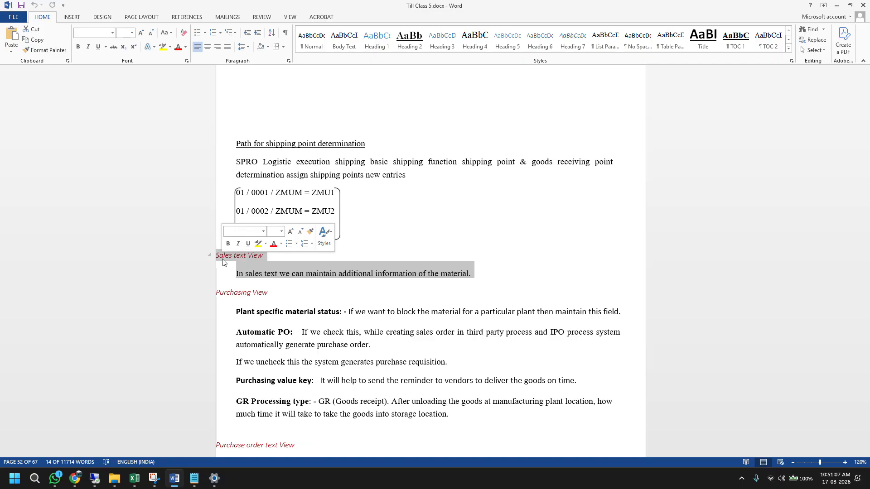
# Switch back to SAP and start transaction MM03 in the session showing the shipping point assignments from the IMG.
pyautogui.click(101, 483)
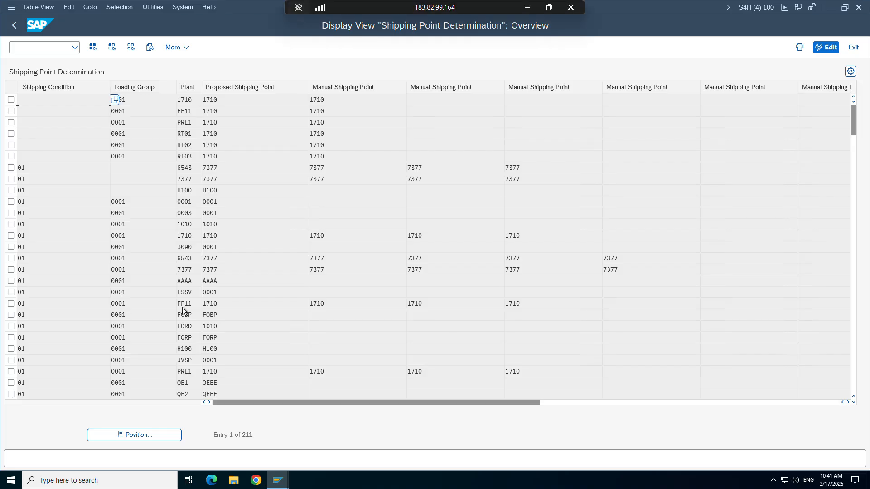
pyautogui.moveTo(278, 473)
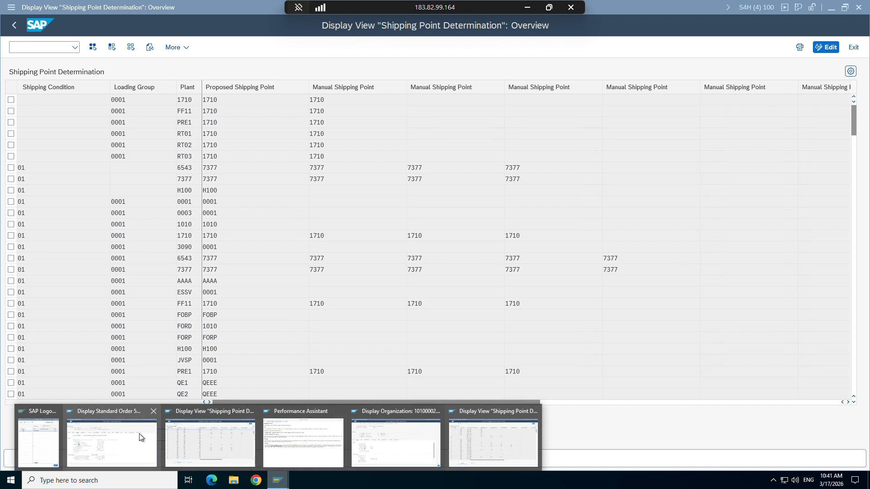
pyautogui.click(493, 442)
pyautogui.click(29, 50)
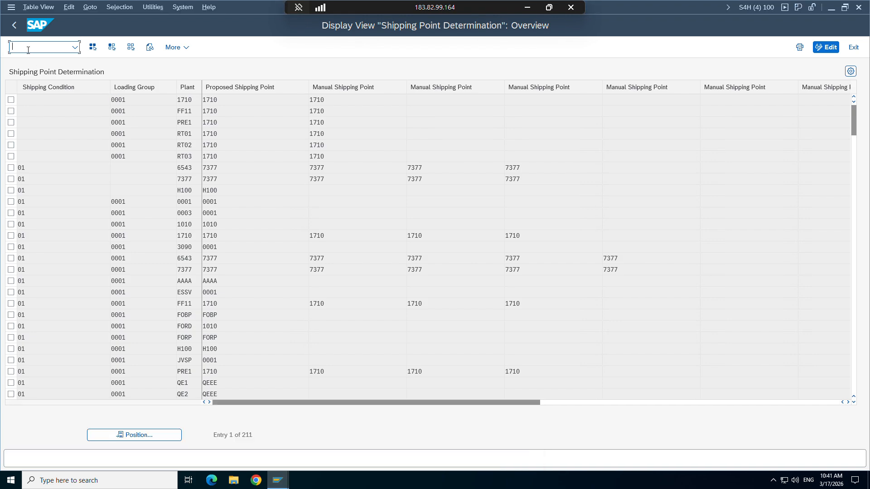
pyautogui.write('/nmm03')
pyautogui.press('Return')
# Display material TG12 for plant 1010, sales organization 1010 and distribution channel 10, and examine its Sales text view.
pyautogui.press('Return')
pyautogui.press('Return')
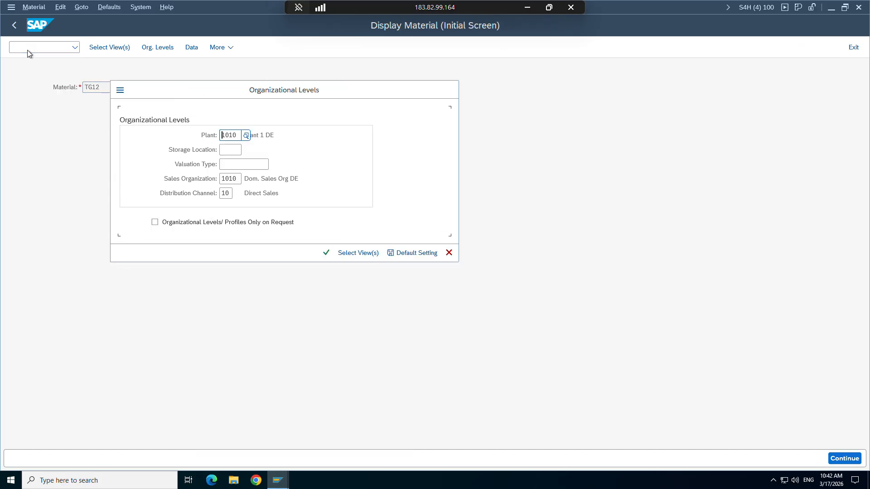
pyautogui.press('Return')
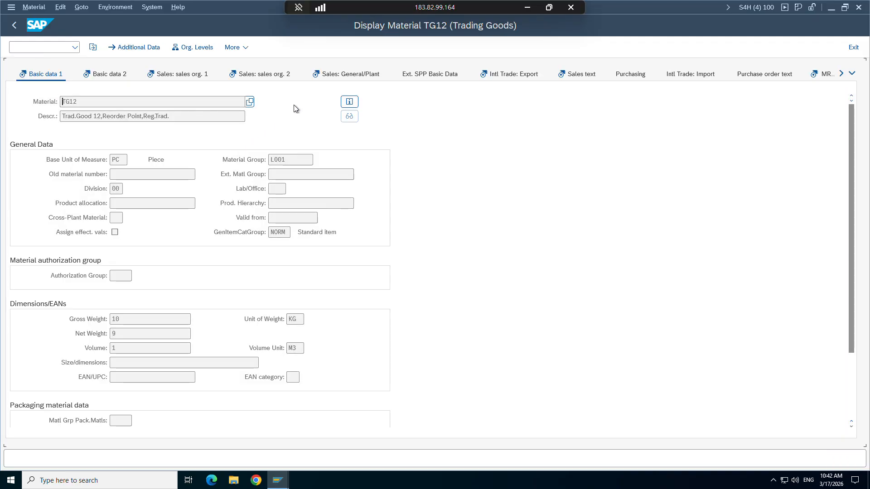
pyautogui.click(580, 74)
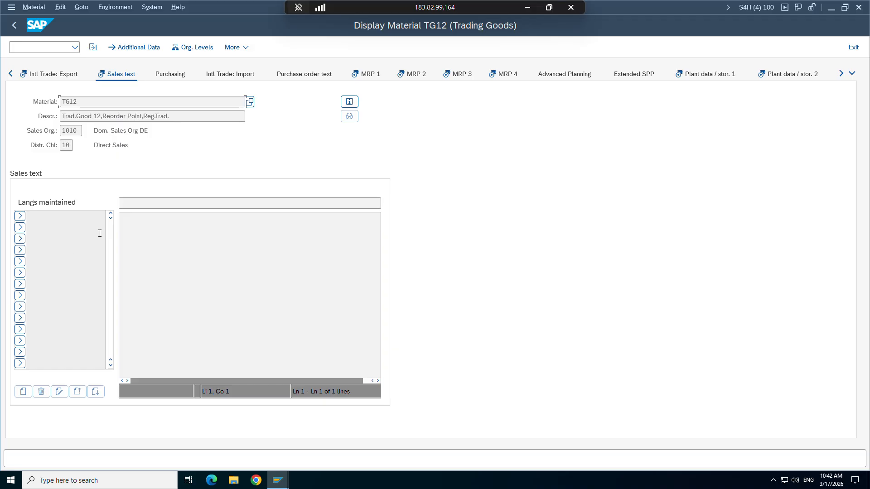
pyautogui.click(171, 234)
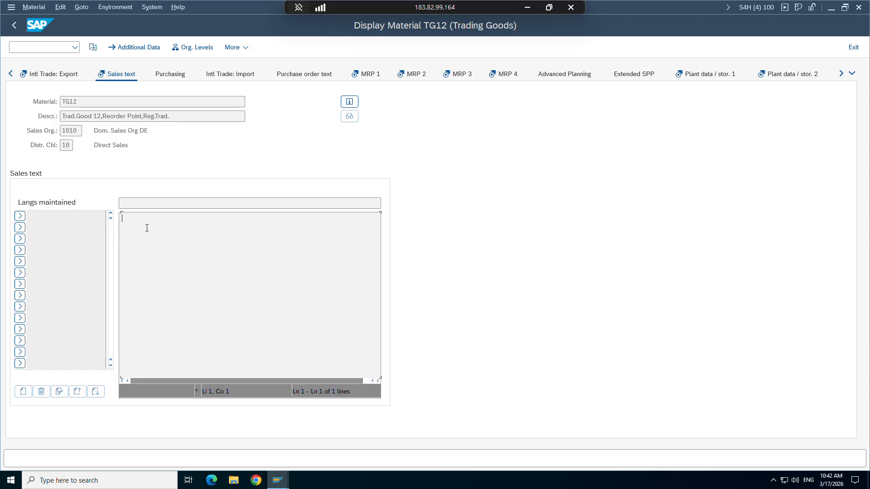
# Switch to the customer's business partner session and open the customer texts for the sales area.
pyautogui.moveTo(276, 482)
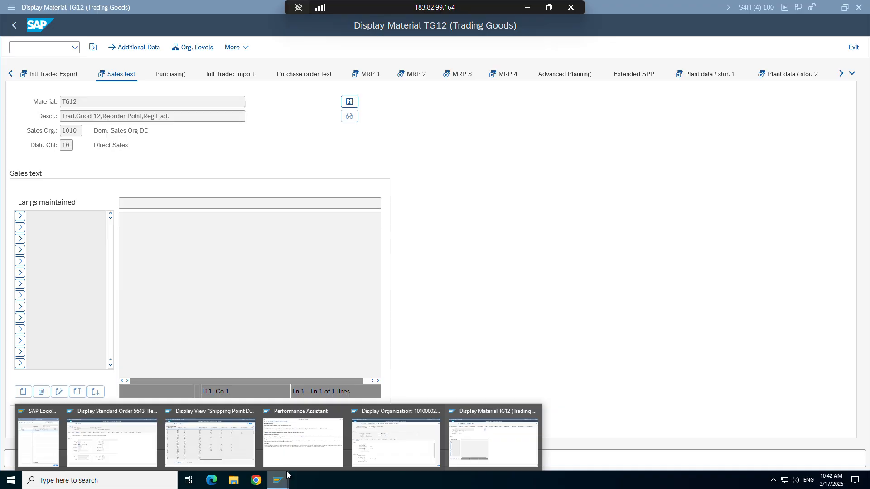
pyautogui.moveTo(289, 461)
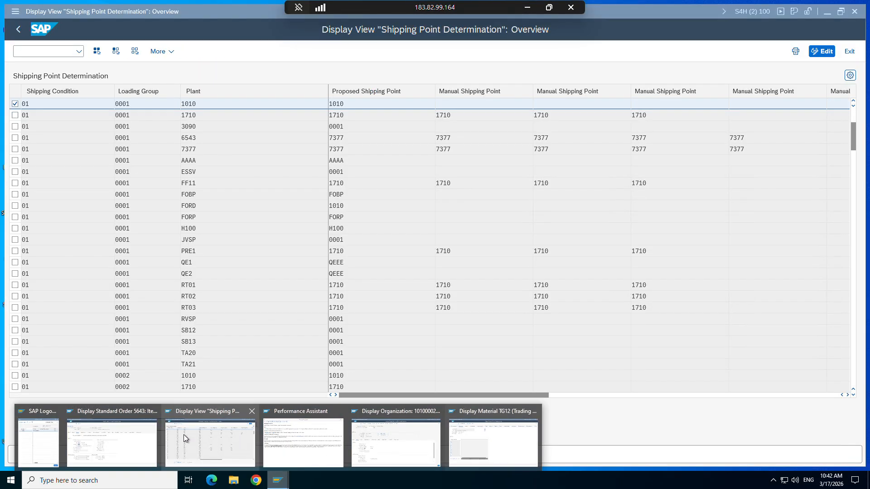
pyautogui.moveTo(141, 434)
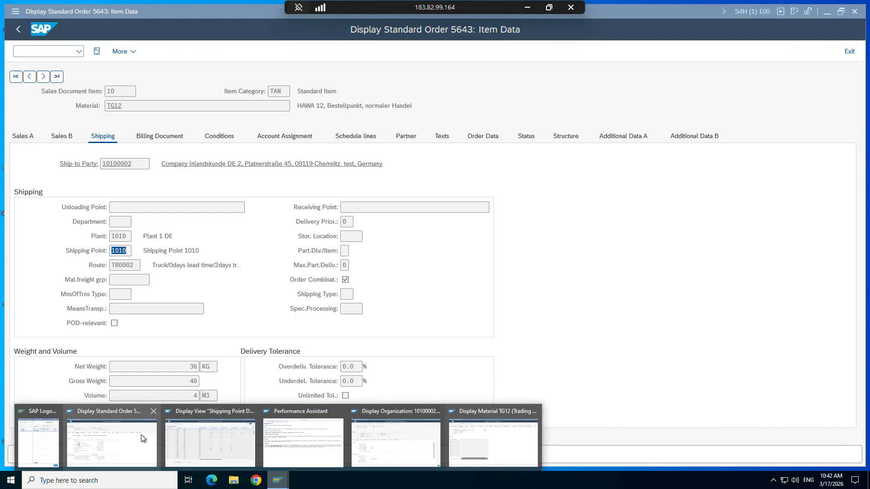
pyautogui.click(417, 429)
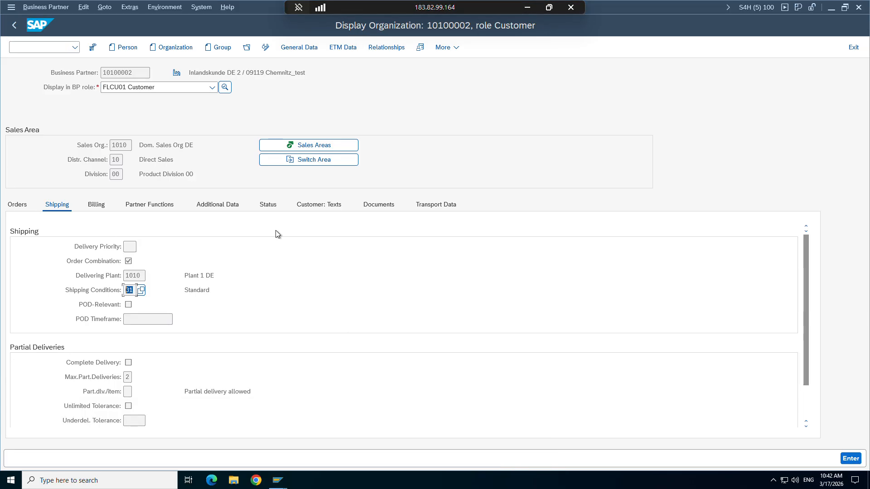
pyautogui.click(328, 205)
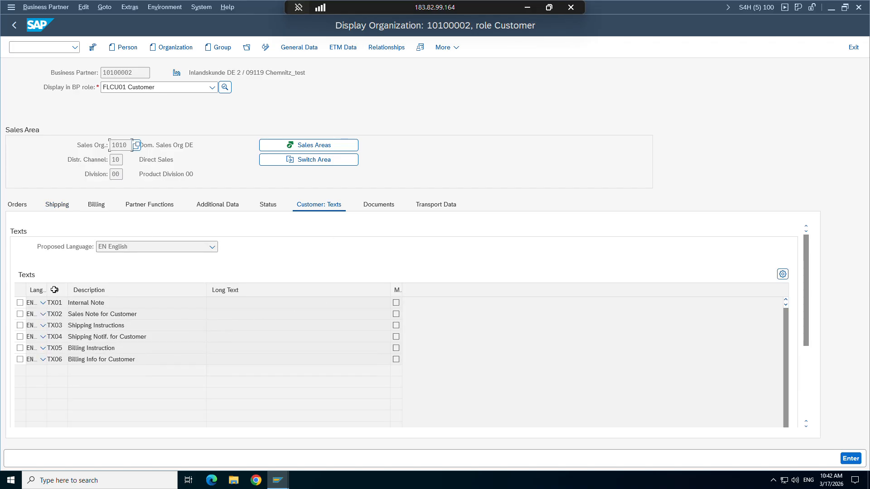
# Widen the Language and Description columns of the customer's Texts table.
pyautogui.moveTo(47, 290); pyautogui.dragTo(74, 290)
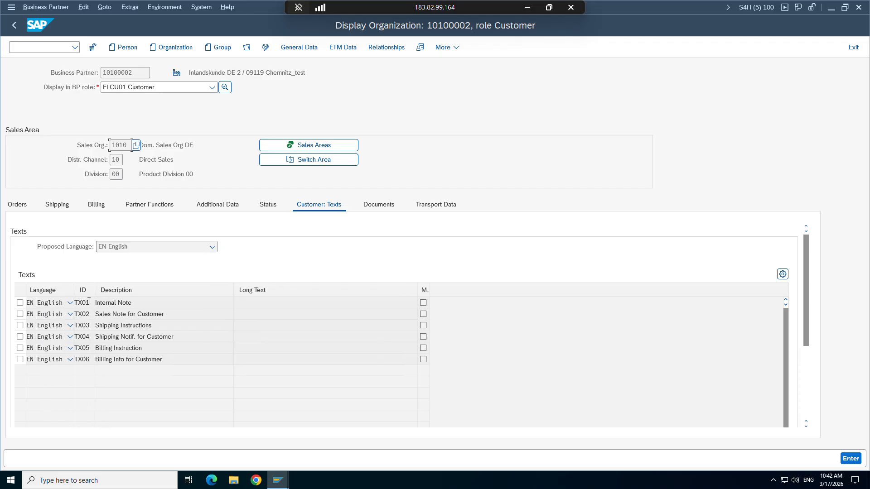
pyautogui.moveTo(73, 290); pyautogui.dragTo(110, 311)
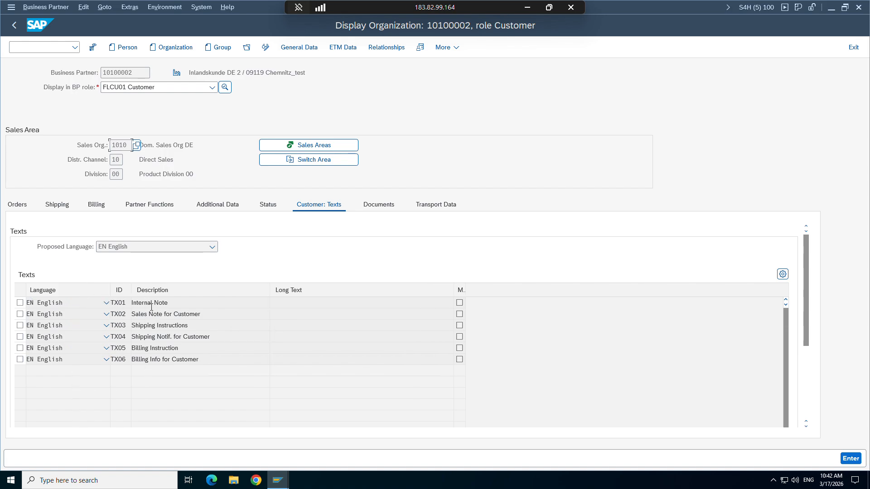
pyautogui.moveTo(131, 290); pyautogui.dragTo(169, 294)
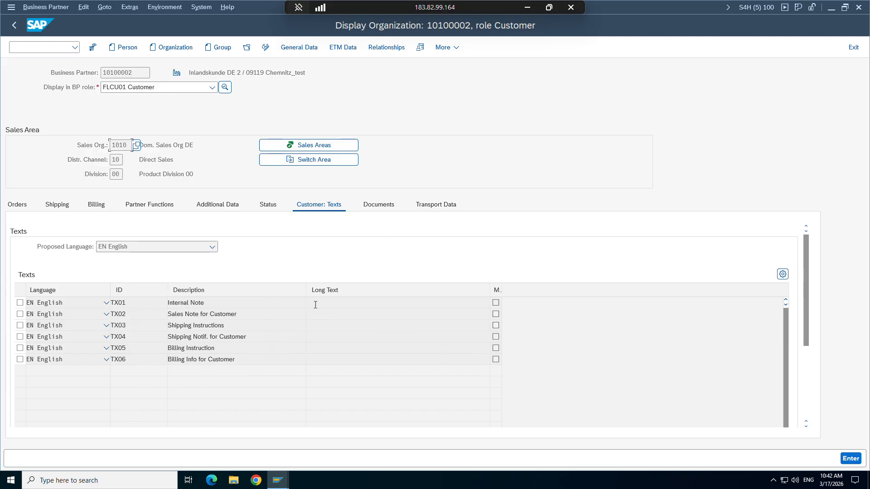
# Switch the business partner to change mode and try to open the Internal Note (TX01) text for entry.
pyautogui.click(266, 48)
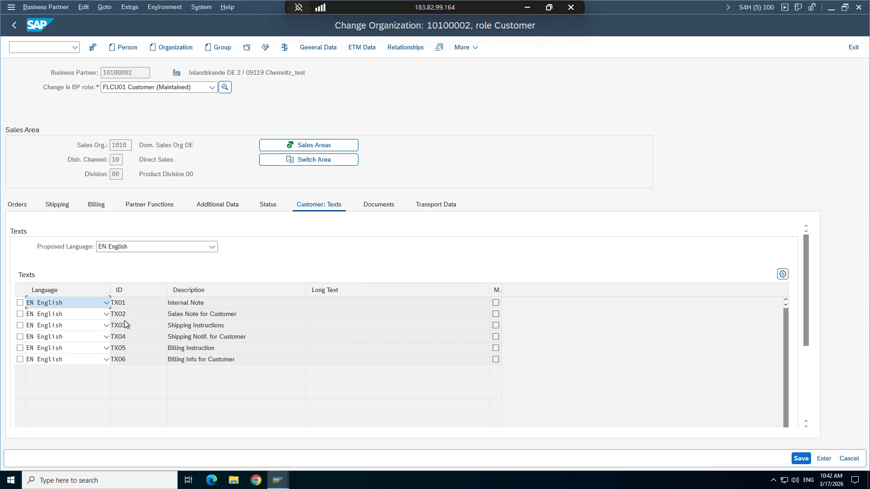
pyautogui.click(313, 303)
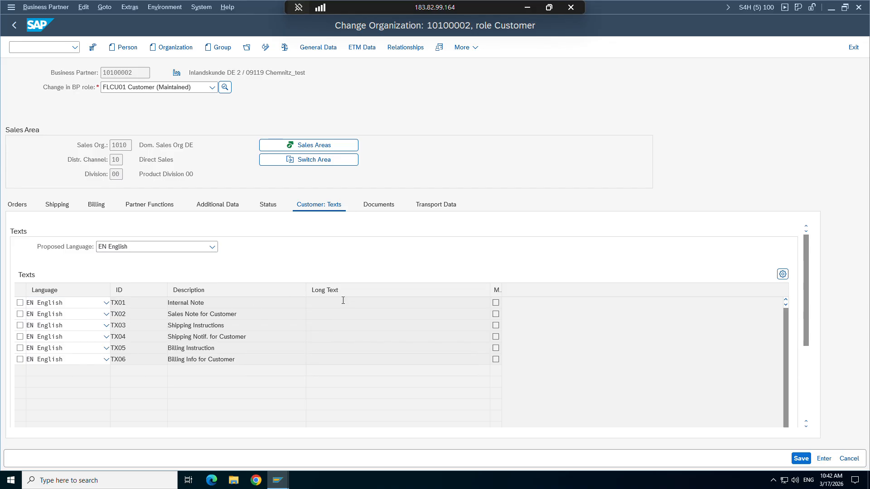
pyautogui.click(20, 303)
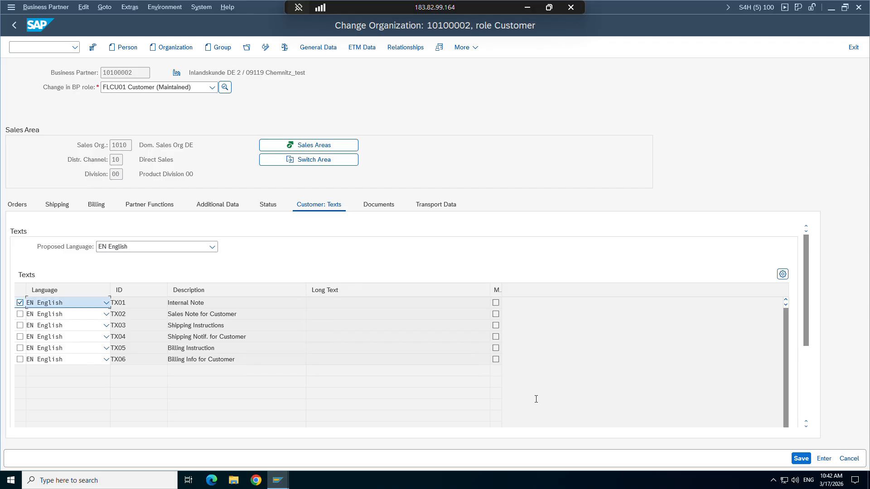
pyautogui.click(821, 459)
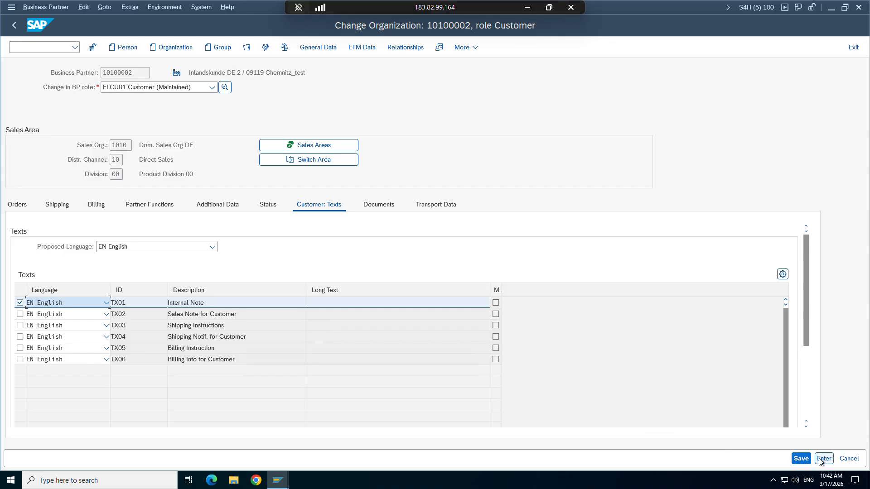
pyautogui.click(324, 304)
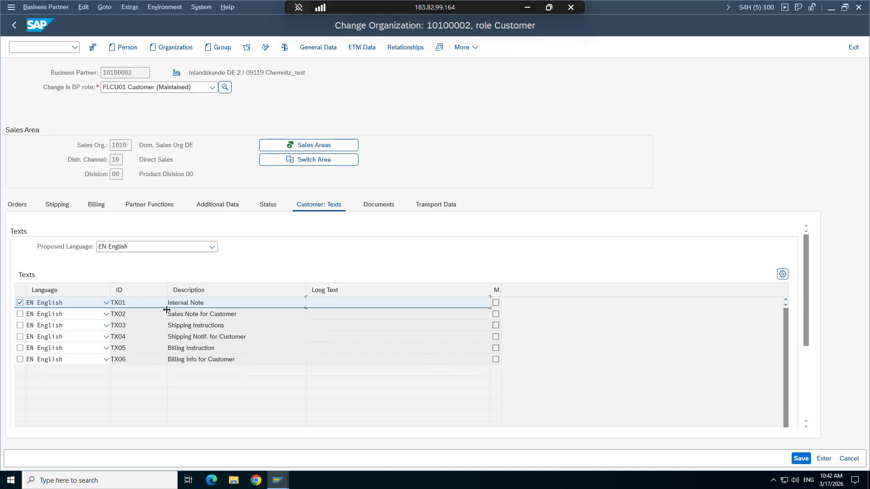
pyautogui.click(188, 302)
pyautogui.scroll(-1, 808, 322)
pyautogui.scroll(-5, 807, 323)
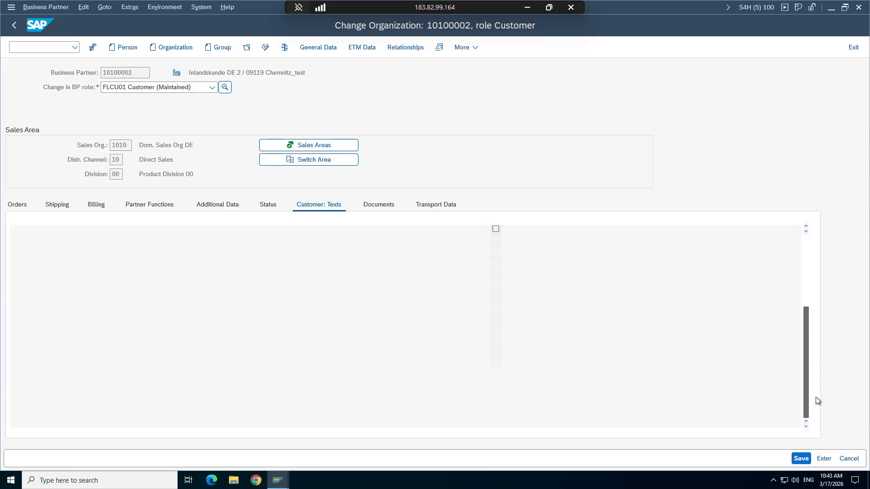
pyautogui.scroll(4, 810, 351)
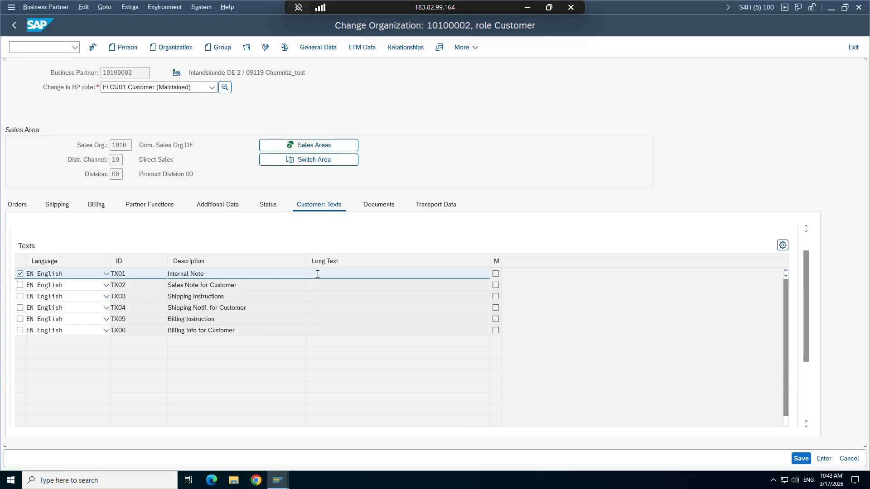
pyautogui.click(25, 274)
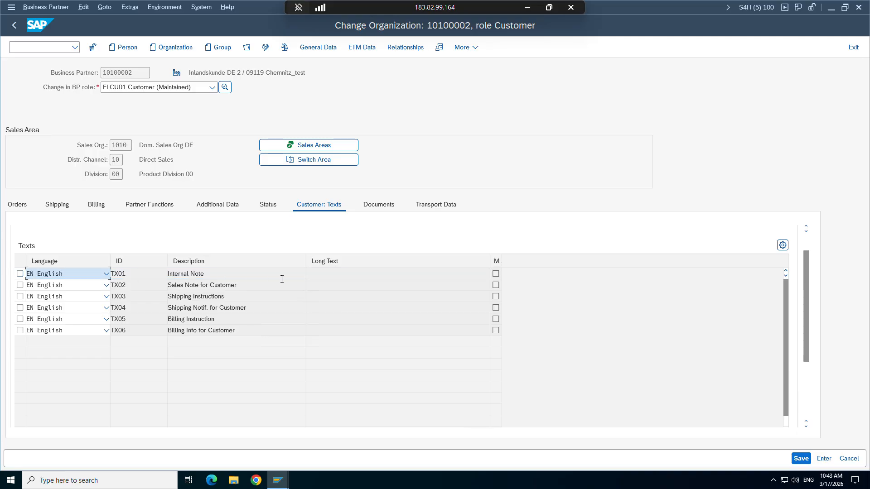
pyautogui.click(195, 274)
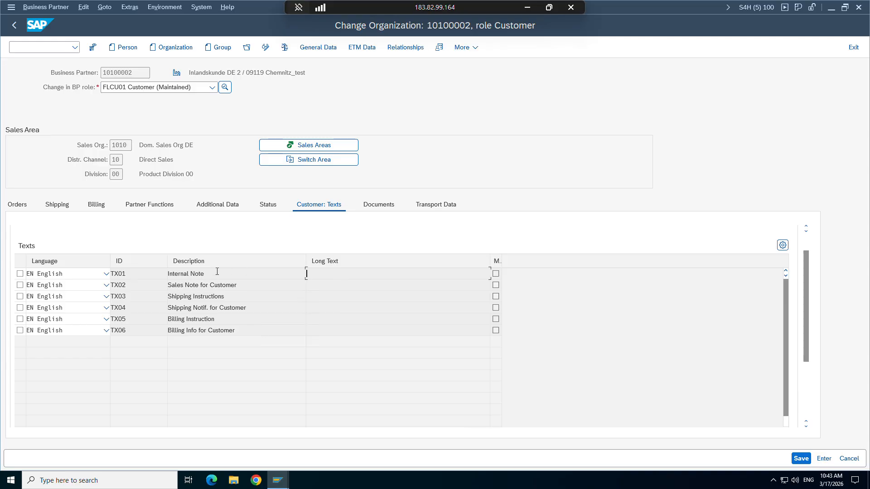
pyautogui.click(134, 273)
# Widen the More Text column of the customer's Texts table and try to flag more text for the Internal Note row.
pyautogui.moveTo(502, 259); pyautogui.dragTo(551, 260)
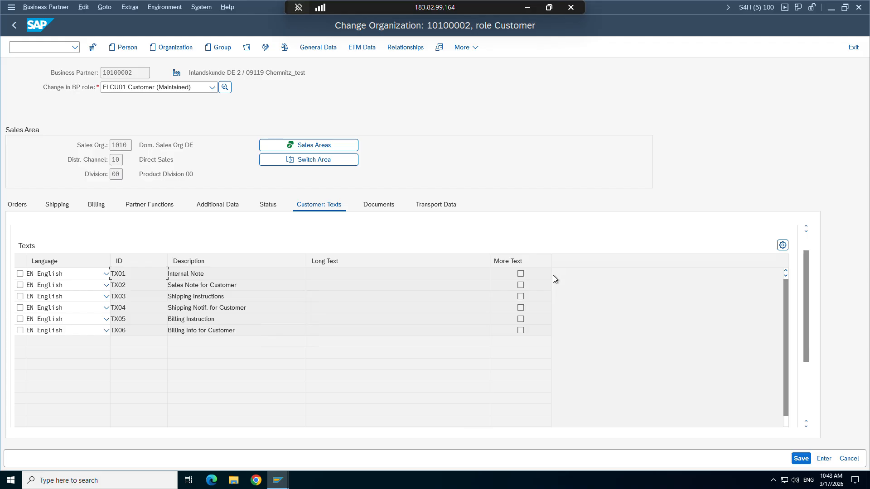
pyautogui.click(521, 274)
pyautogui.click(821, 459)
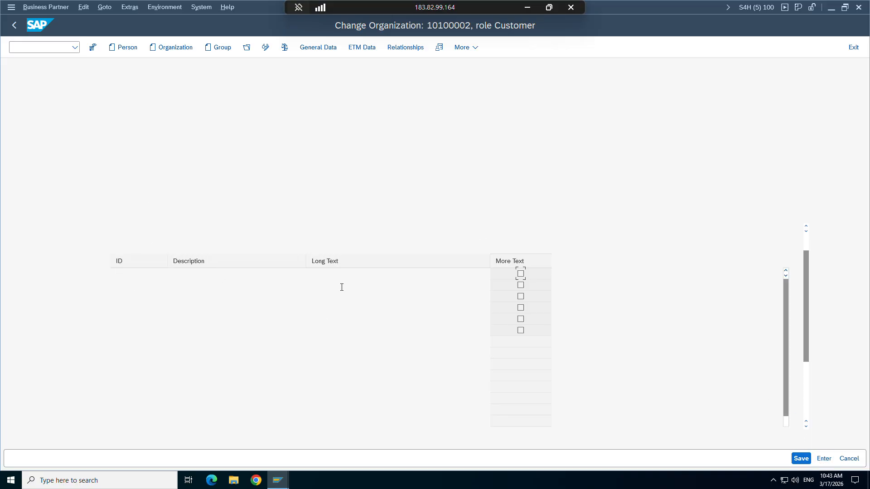
pyautogui.click(342, 274)
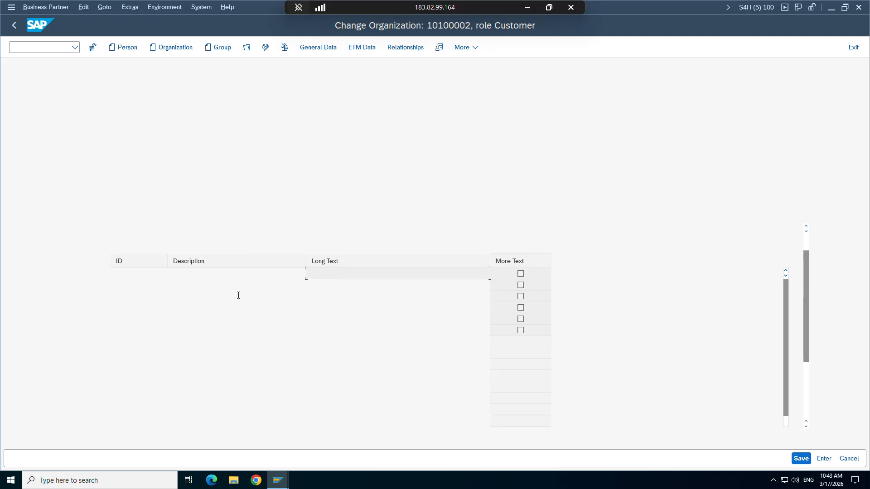
# Switch from the customer session to the session displaying the Sales text view of material TG12.
pyautogui.click(524, 9)
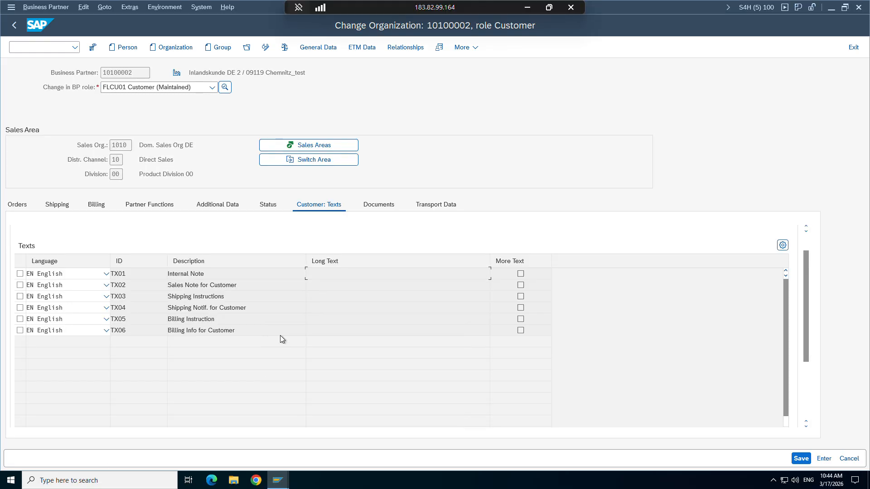
pyautogui.moveTo(287, 469)
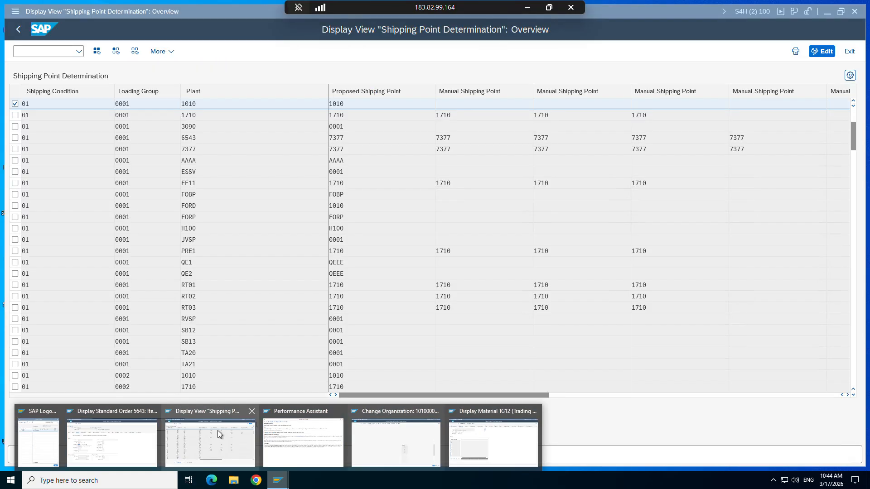
pyautogui.moveTo(127, 447)
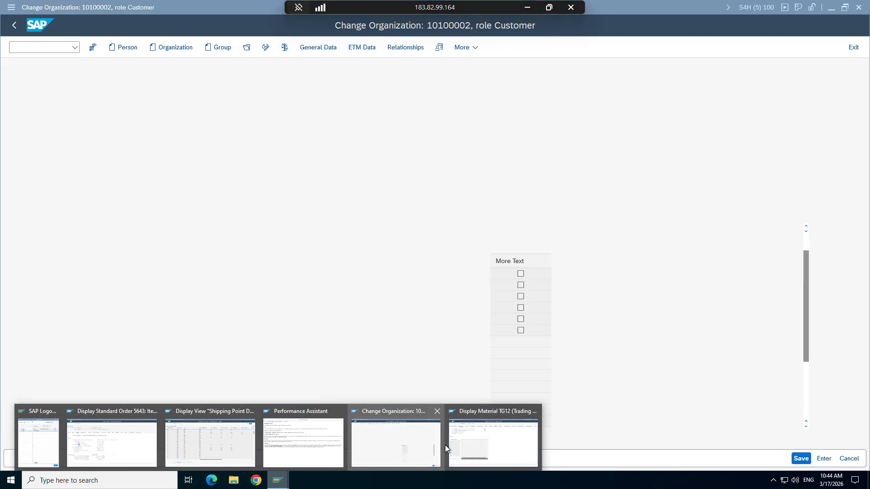
pyautogui.click(436, 444)
pyautogui.moveTo(277, 479)
pyautogui.click(455, 434)
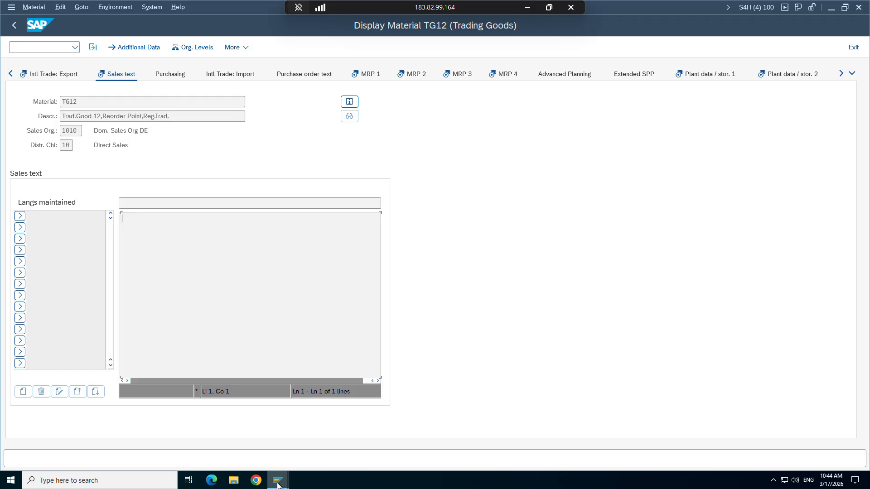
# Switch to the standard order session and display the texts of item 10, selecting Material Sales Text.
pyautogui.moveTo(277, 479)
pyautogui.click(116, 442)
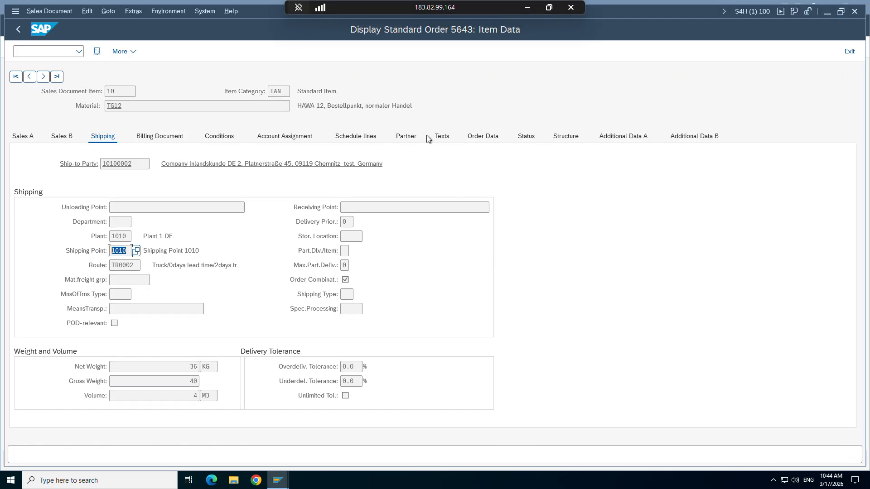
pyautogui.click(439, 137)
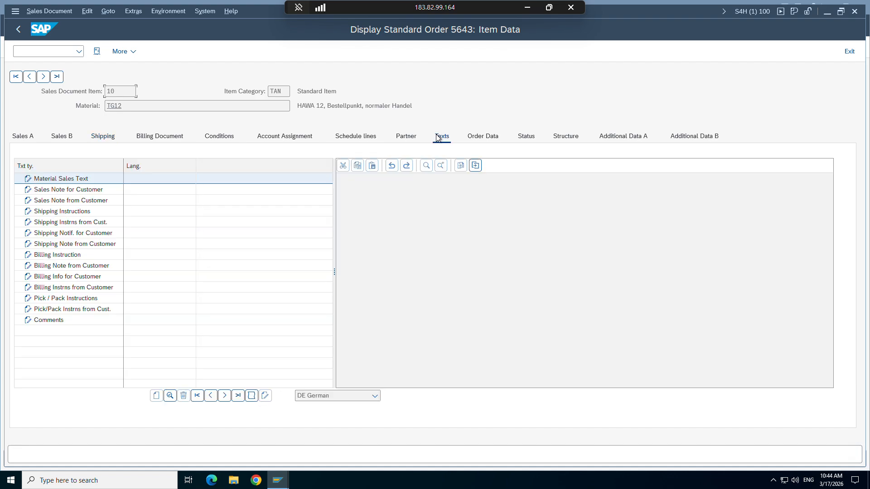
pyautogui.click(64, 178)
# Switch the standard order to change mode and open the texts of item 10 (TG12).
pyautogui.click(49, 11)
pyautogui.click(53, 40)
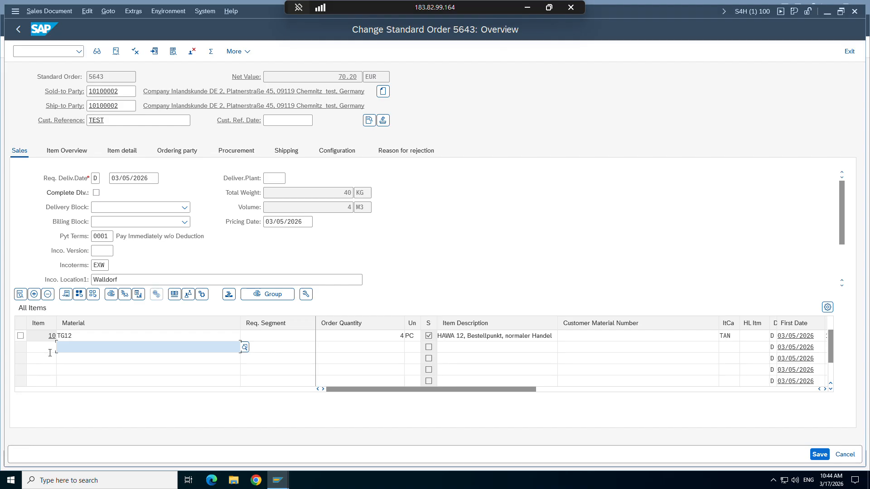
pyautogui.doubleClick(68, 336)
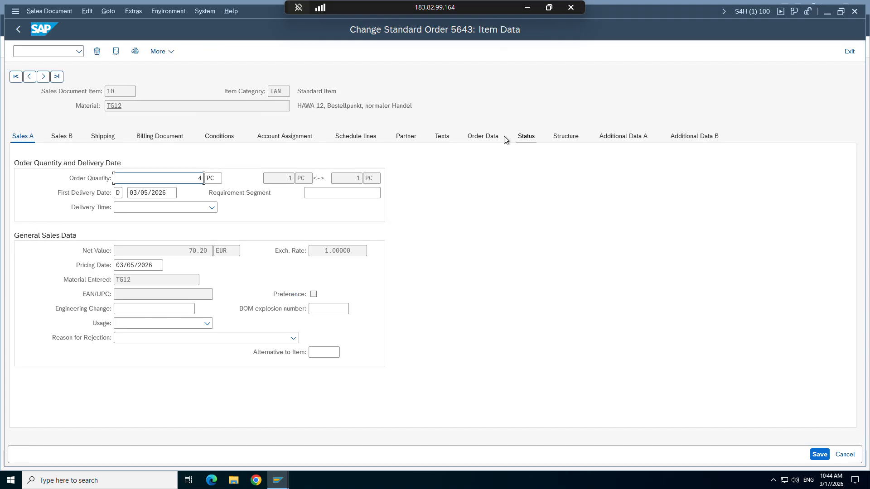
pyautogui.click(525, 138)
pyautogui.click(447, 138)
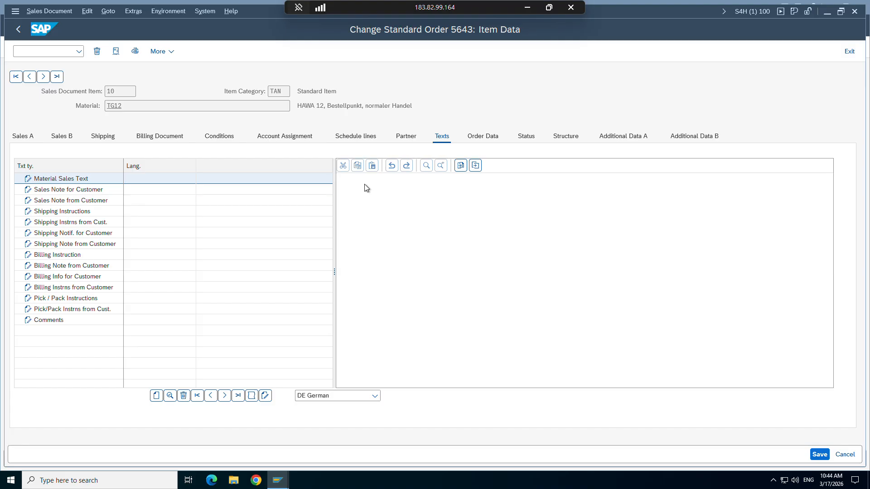
# Open Material Sales Text, allowing the template file creation, enter "sdgagadfbzxbcvb", "dvzdsdfbdzfdf f", "f dafsdnsgsgj xvv" and "dt3463qa" on separate lines, and save.
pyautogui.doubleClick(75, 180)
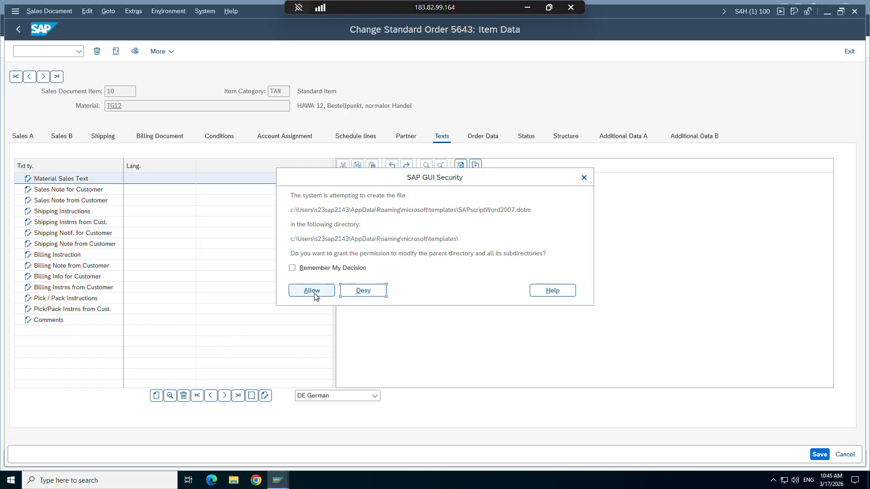
pyautogui.click(316, 294)
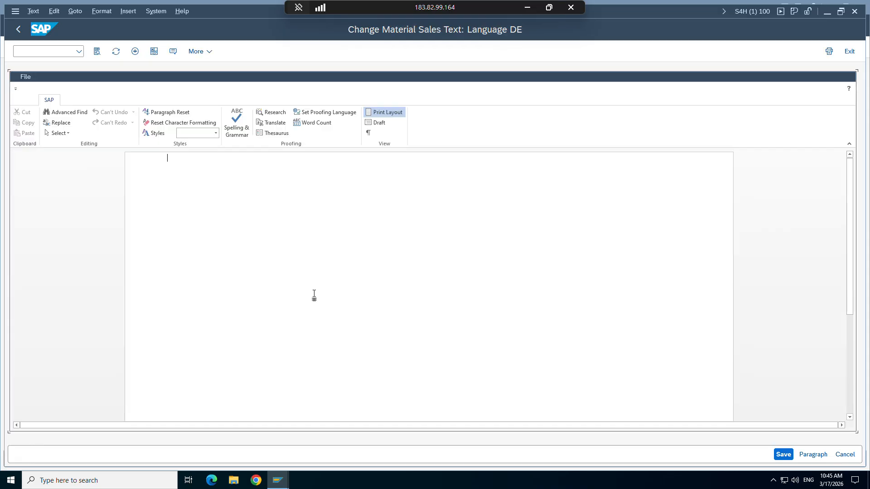
pyautogui.write('sdgagadfbzxbcvb')
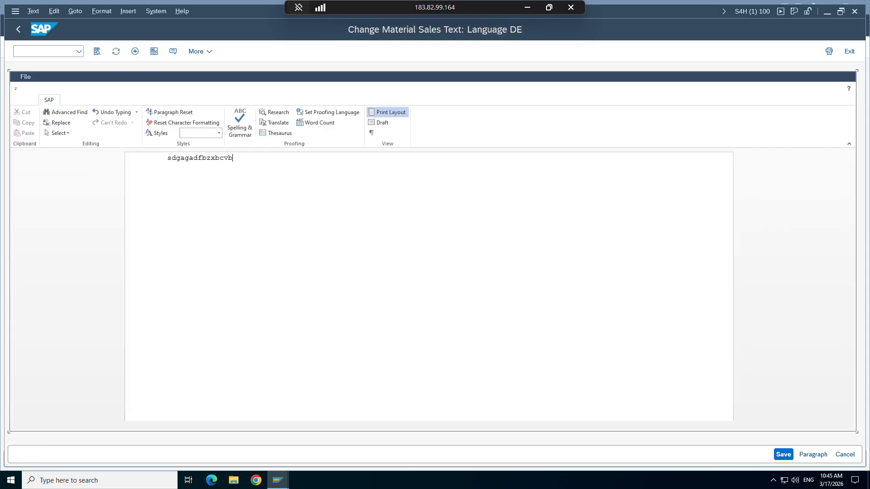
pyautogui.press('Return')
pyautogui.write('dvzdsdfbdzfdf f')
pyautogui.press('Return')
pyautogui.write('f dafsdn')
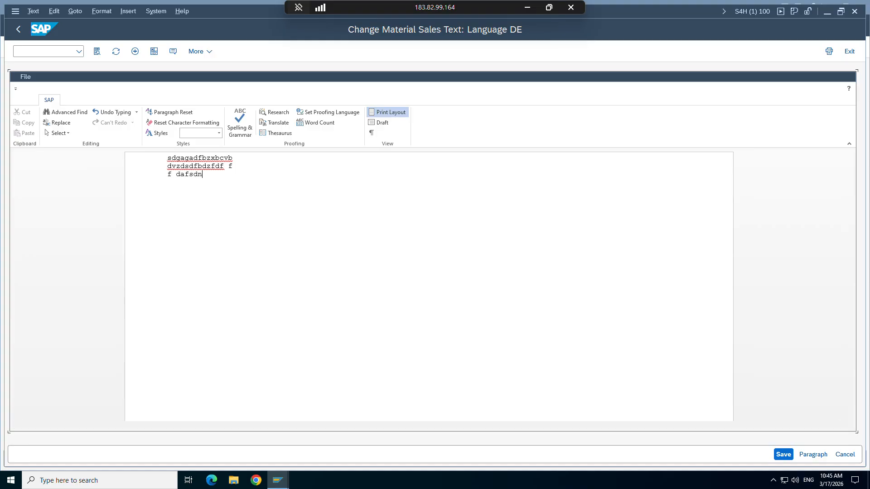
pyautogui.write('sgsgj xvv')
pyautogui.press('Return')
pyautogui.press('Return')
pyautogui.write('dt3463qa')
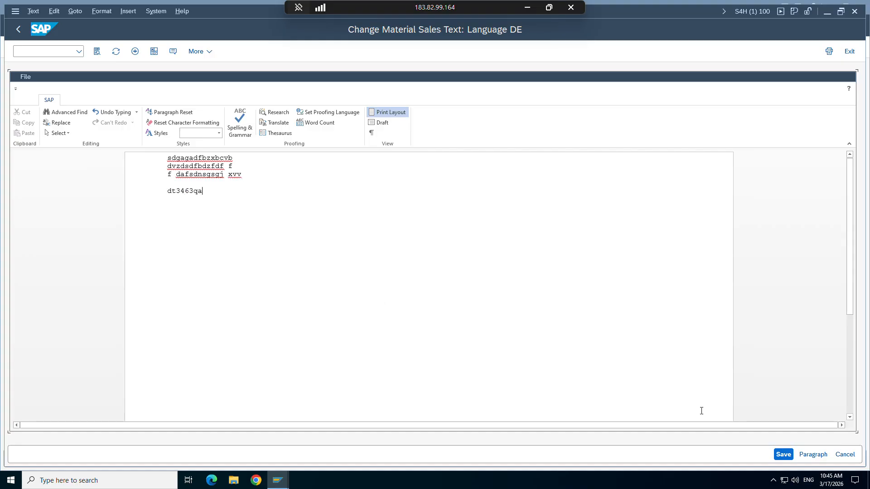
pyautogui.click(776, 450)
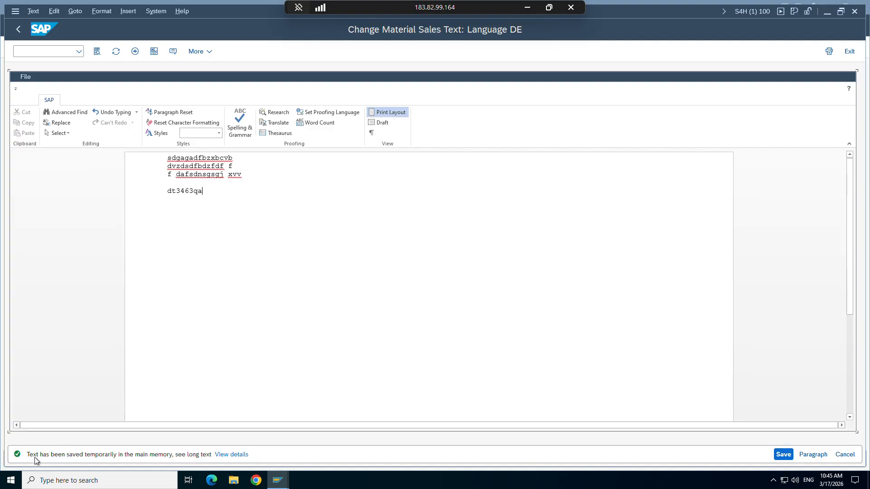
# Read the details of the message about temporarily saving the text, and close them.
pyautogui.click(235, 455)
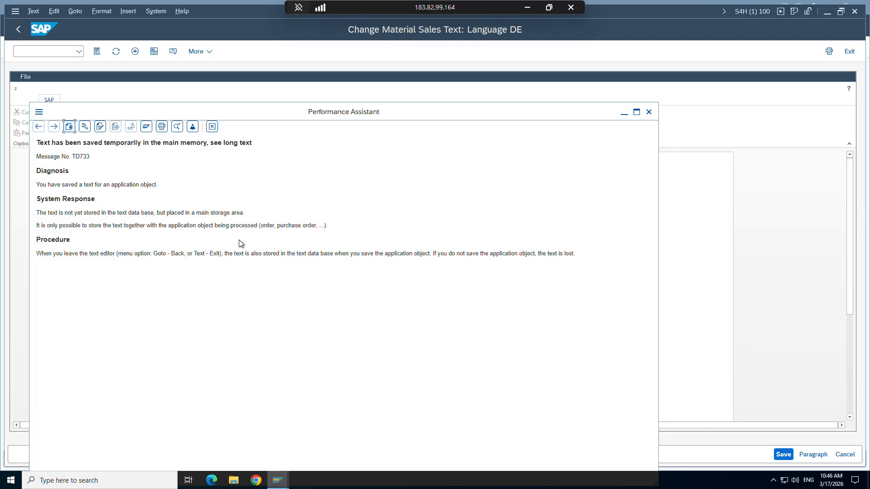
pyautogui.click(649, 113)
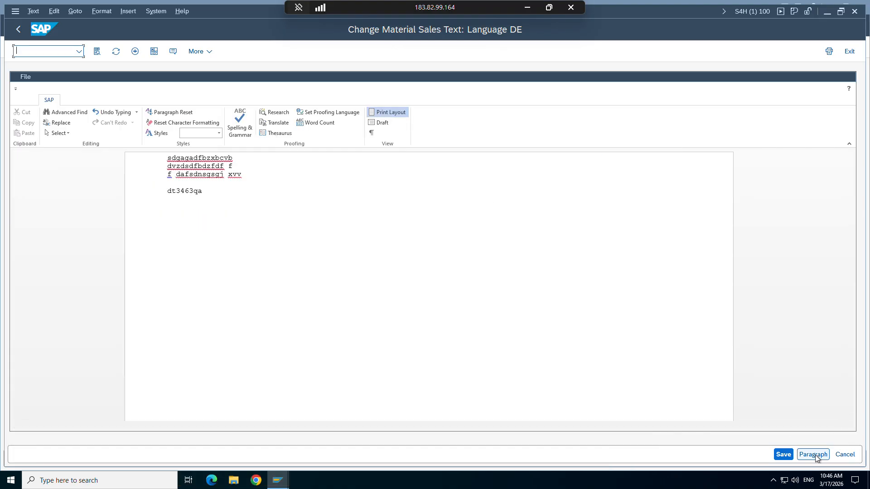
# Remove the last line "dt3463qa" from the Material Sales Text, save it and return to the item's texts.
pyautogui.click(144, 191)
pyautogui.write('sdgagadfbzxbcvb dvzdsdfbdzfdf f f dafsdnsgsgj xvv')
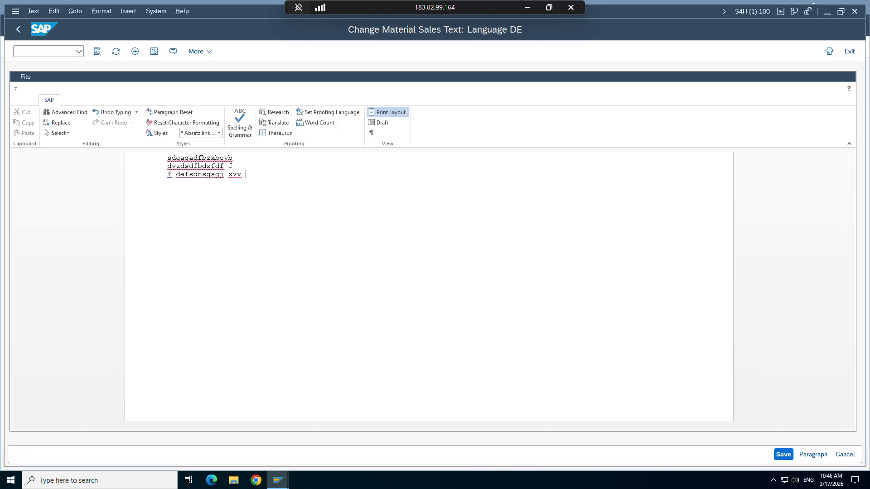
pyautogui.click(784, 454)
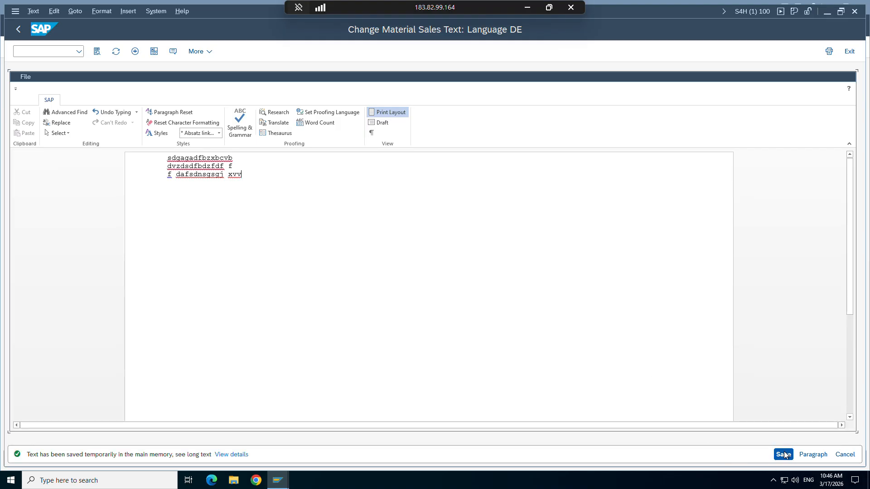
pyautogui.click(850, 454)
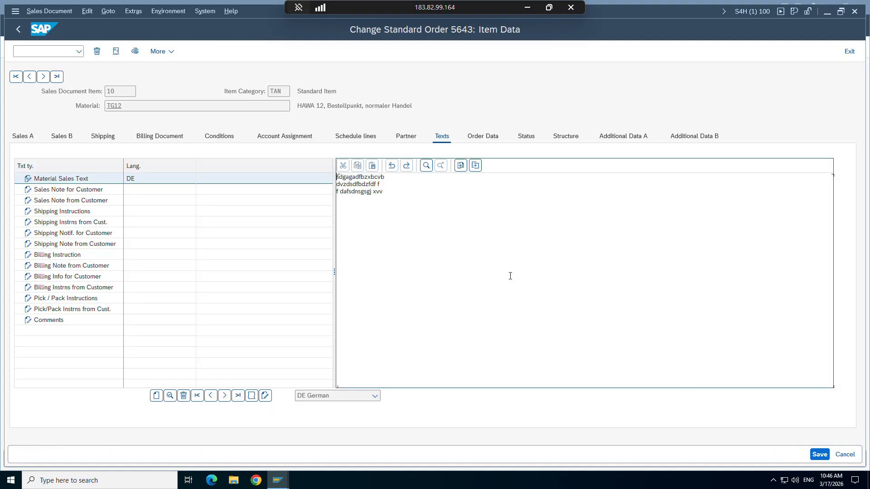
# Review the entered Material Sales Text and the item's Comments and Pick/Pack instruction text types.
pyautogui.keyDown('shift'); pyautogui.click(339, 177); pyautogui.keyUp('shift')
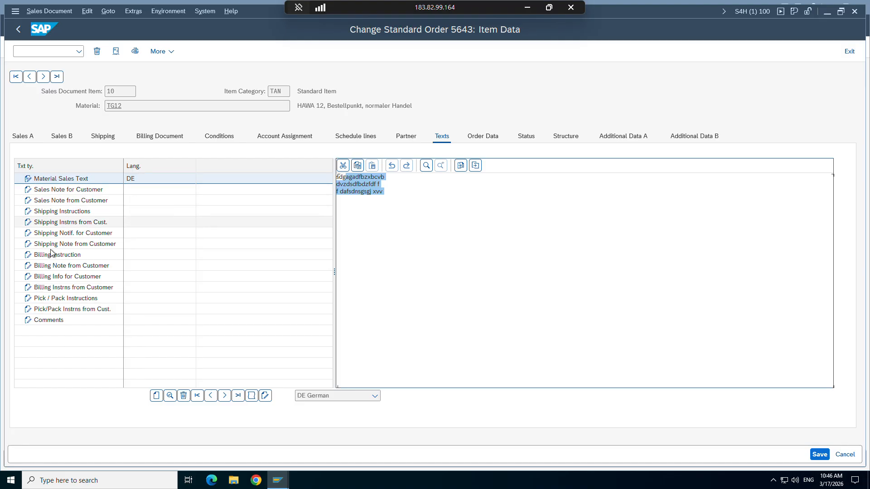
pyautogui.click(50, 321)
pyautogui.click(51, 310)
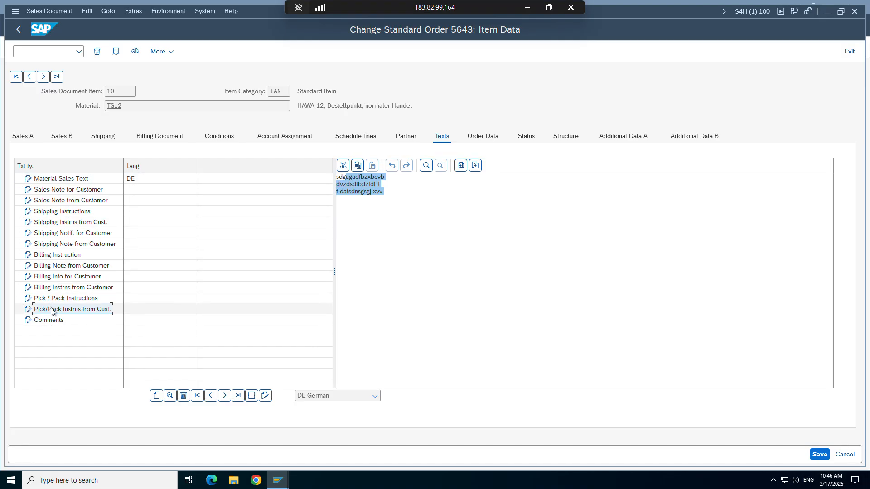
pyautogui.click(54, 299)
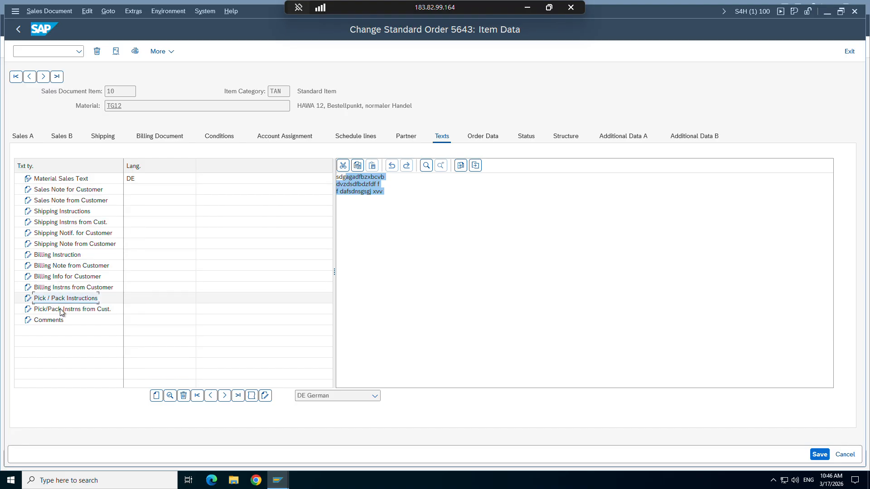
# Highlight all lines of the Material Sales Text in the item's text editor, and clear the selection.
pyautogui.click(392, 213)
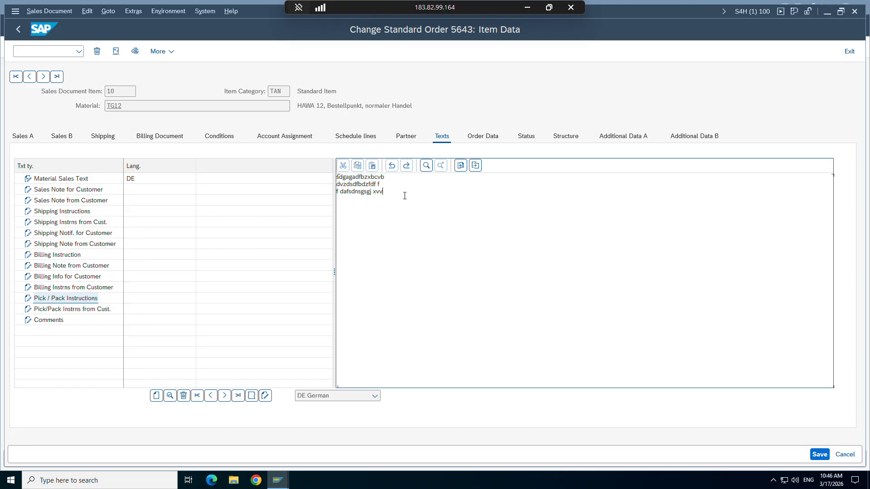
pyautogui.hotkey('ctrl', 'a')
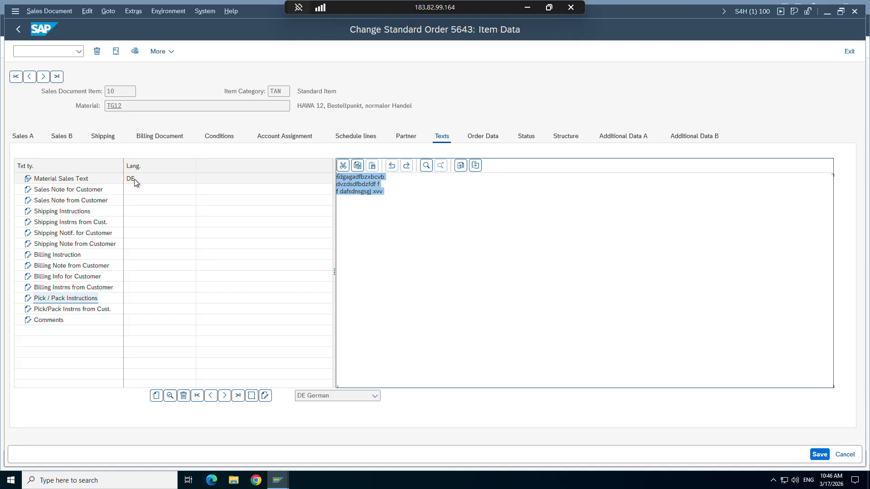
pyautogui.click(420, 206)
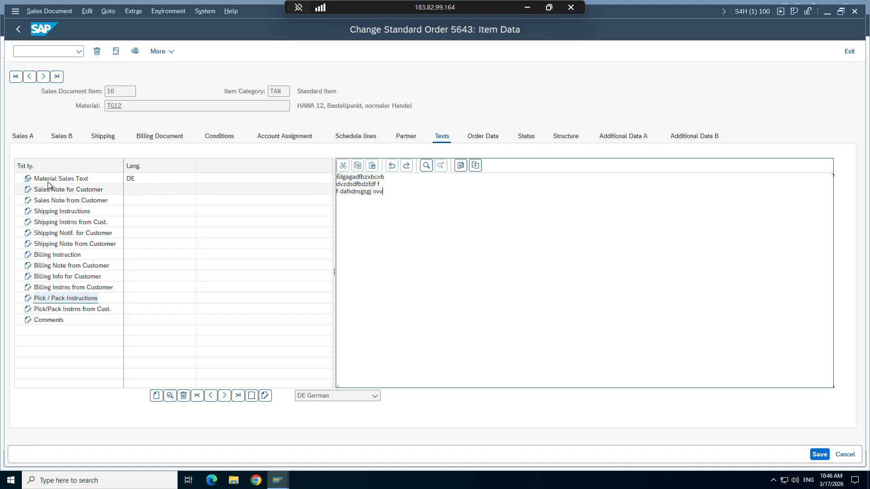
# Open the Sales Note for Customer text type, and enter "gsadg" as the Sales Note from Customer.
pyautogui.click(77, 189)
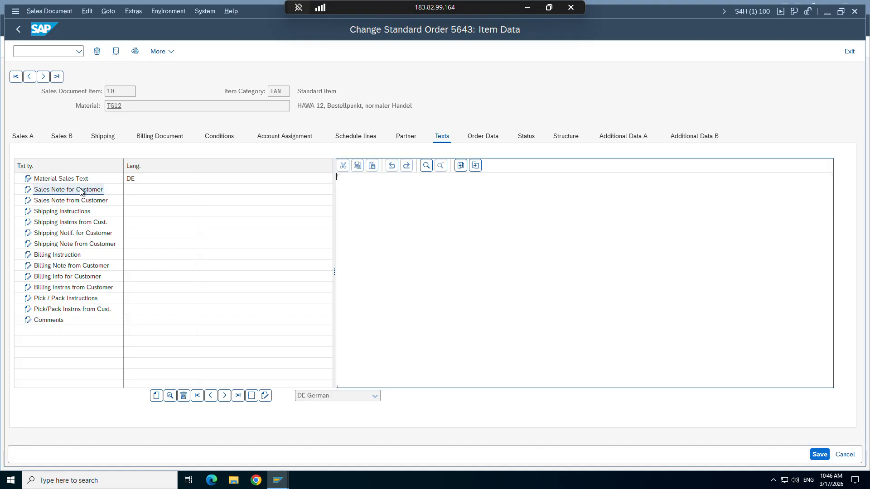
pyautogui.click(70, 200)
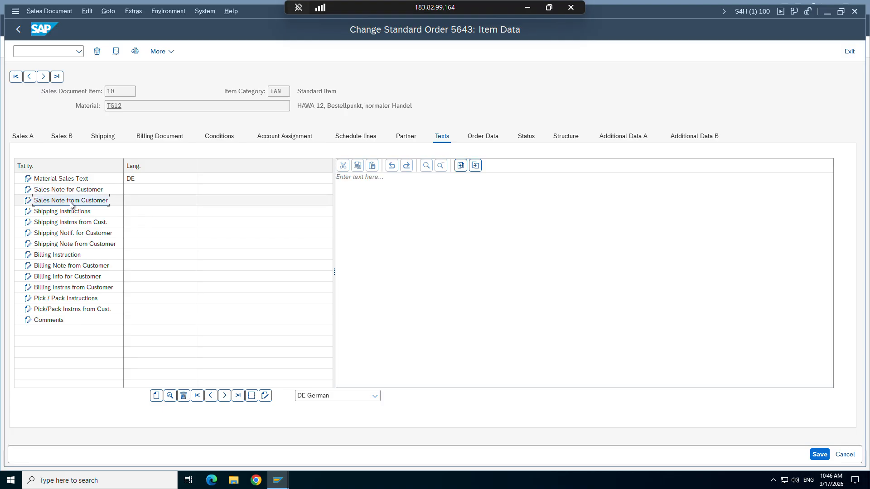
pyautogui.write('gsadg')
# Enter "whileloading do askfasfnjfoj" as the item's Shipping Instructions text.
pyautogui.click(72, 216)
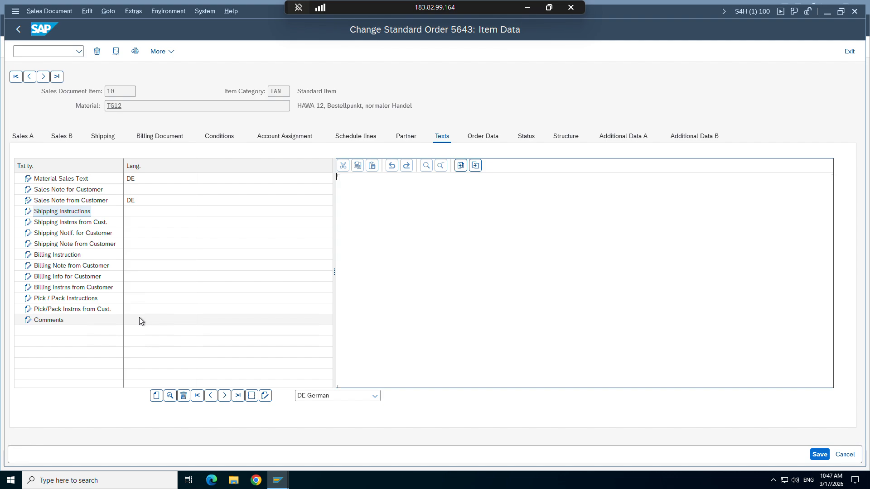
pyautogui.click(63, 213)
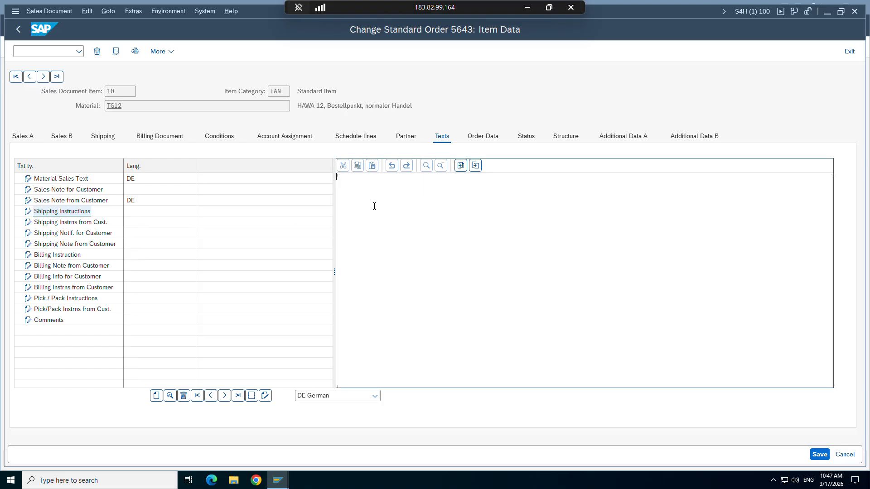
pyautogui.write('Whileloading do askfasfnjfoj')
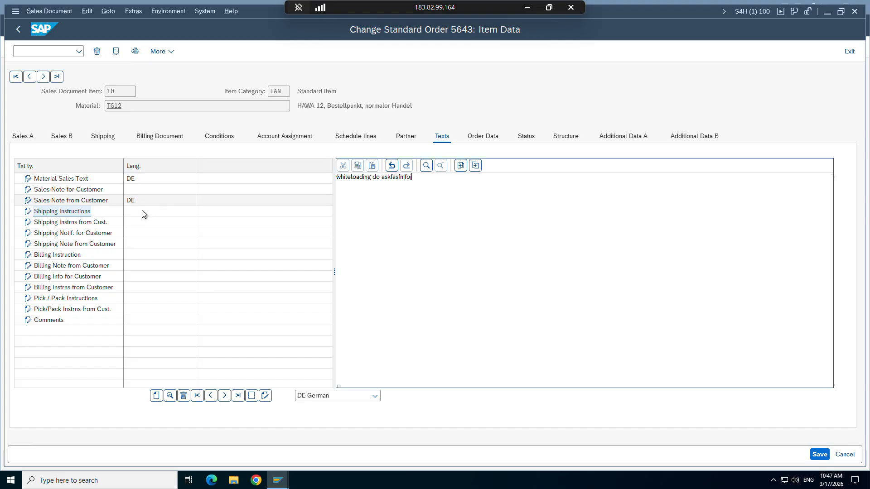
# Switch to the Word notes and review the Sales text View, Purchasing View and Purchase order text View sections.
pyautogui.click(529, 10)
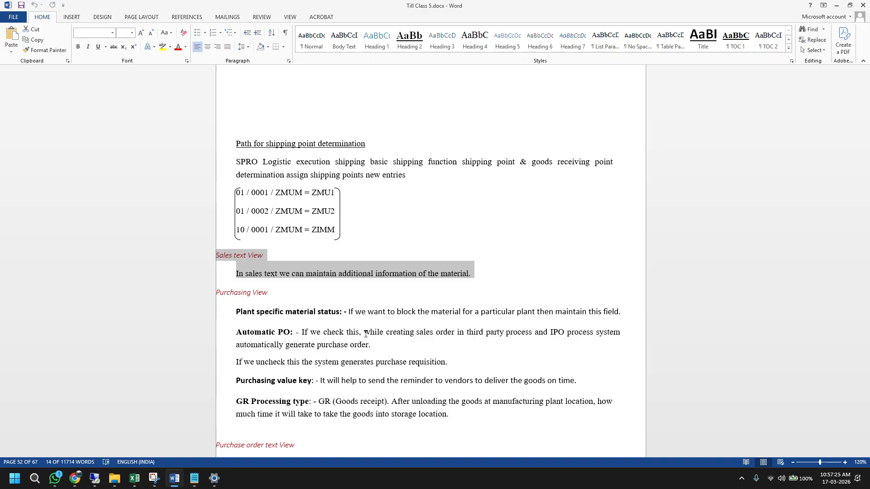
pyautogui.click(284, 288)
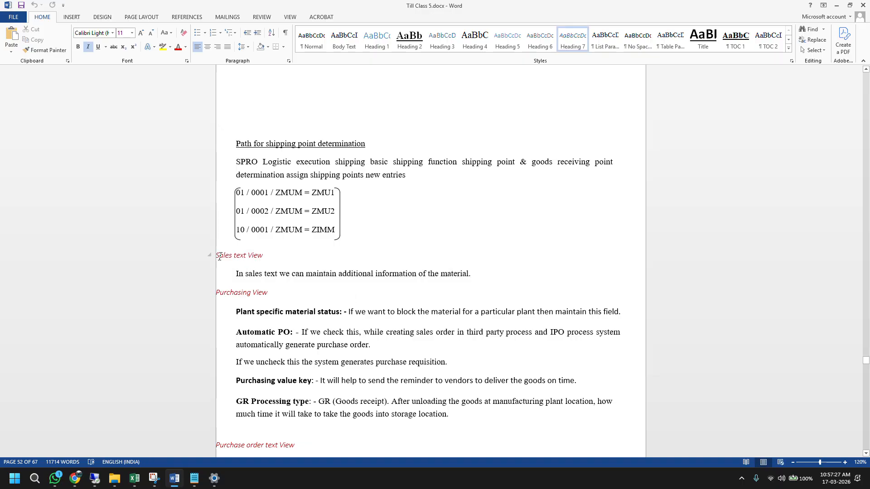
pyautogui.scroll(-3, 348, 298)
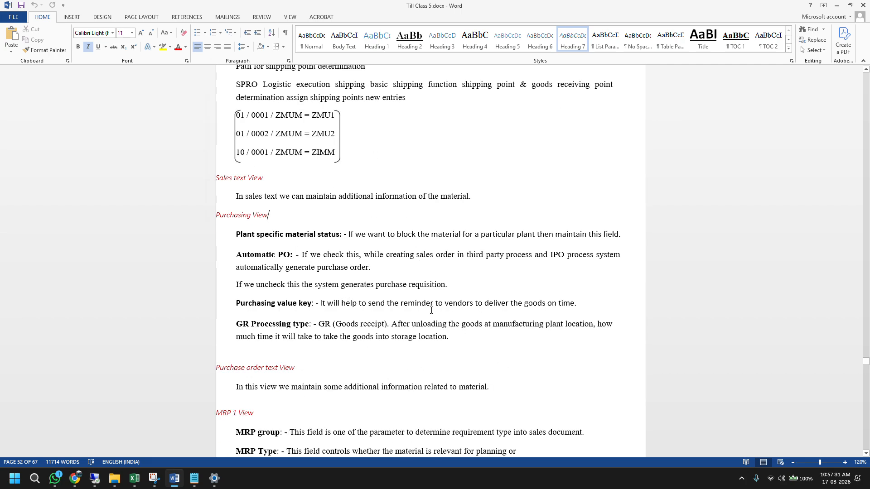
pyautogui.moveTo(450, 335); pyautogui.dragTo(209, 217)
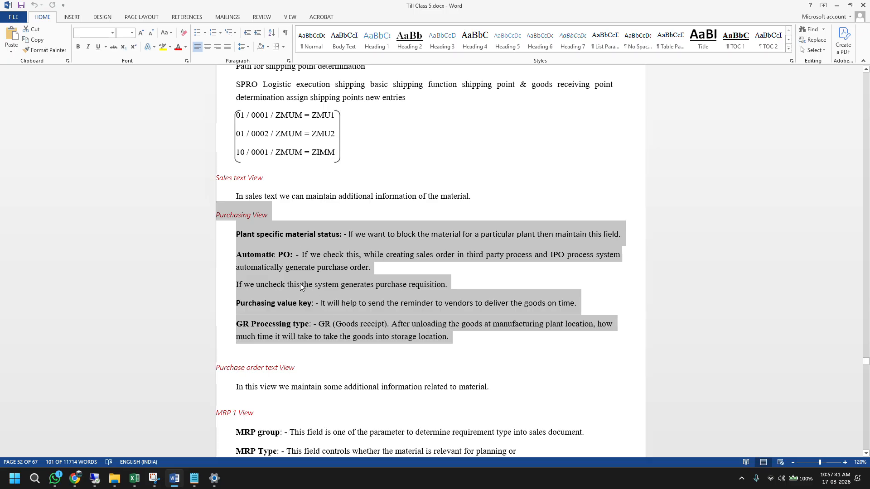
pyautogui.scroll(-3, 387, 260)
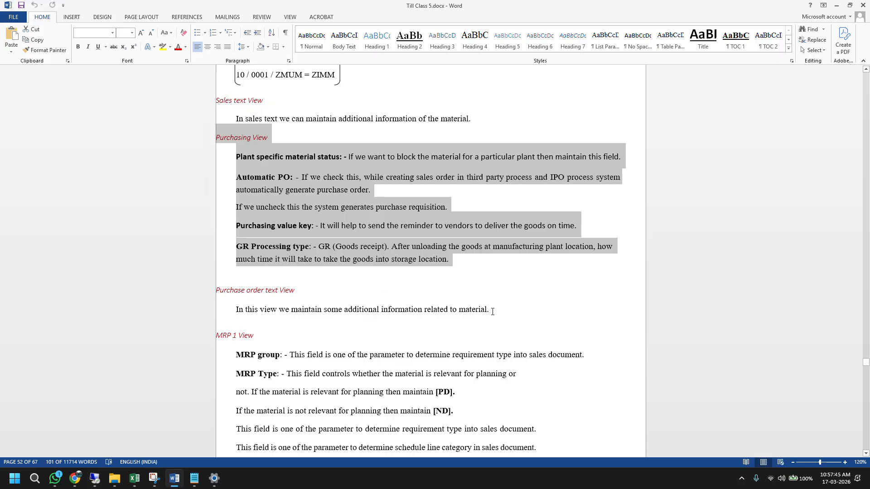
pyautogui.moveTo(482, 119); pyautogui.dragTo(210, 106)
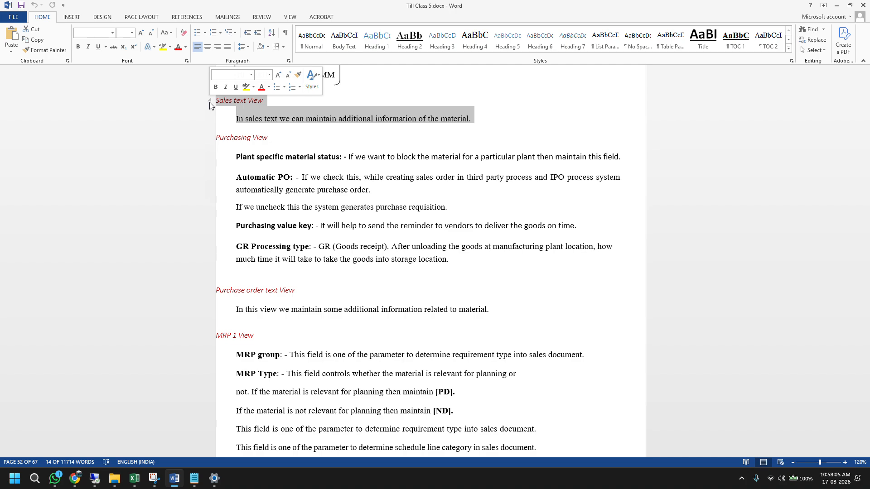
pyautogui.moveTo(301, 291); pyautogui.dragTo(222, 289)
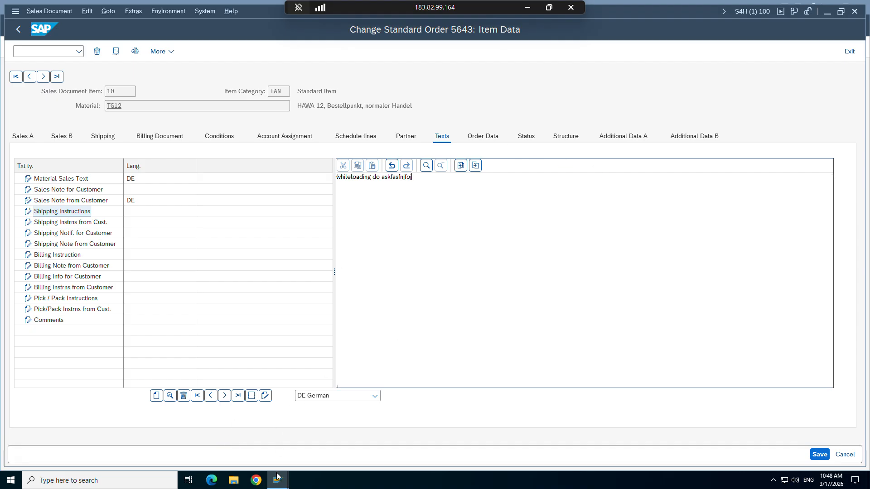
# Switch to the SAP display of material TG12 and open the list of its views.
pyautogui.click(276, 481)
pyautogui.click(504, 429)
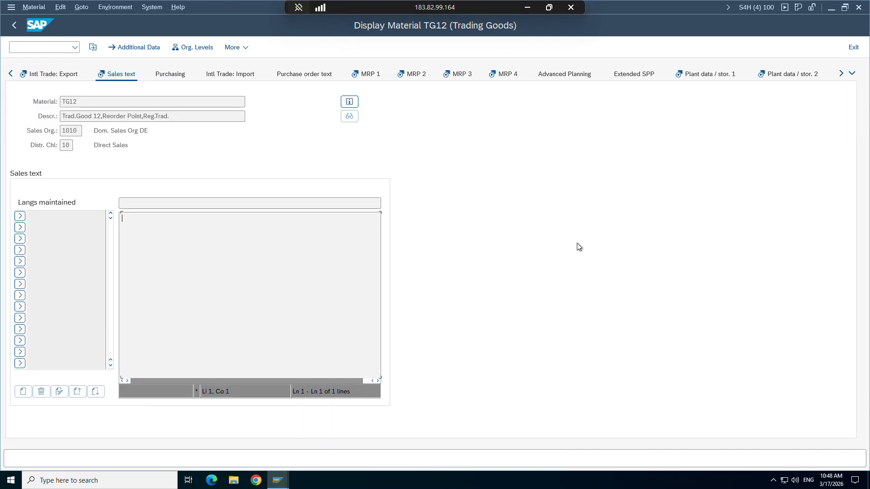
pyautogui.click(853, 74)
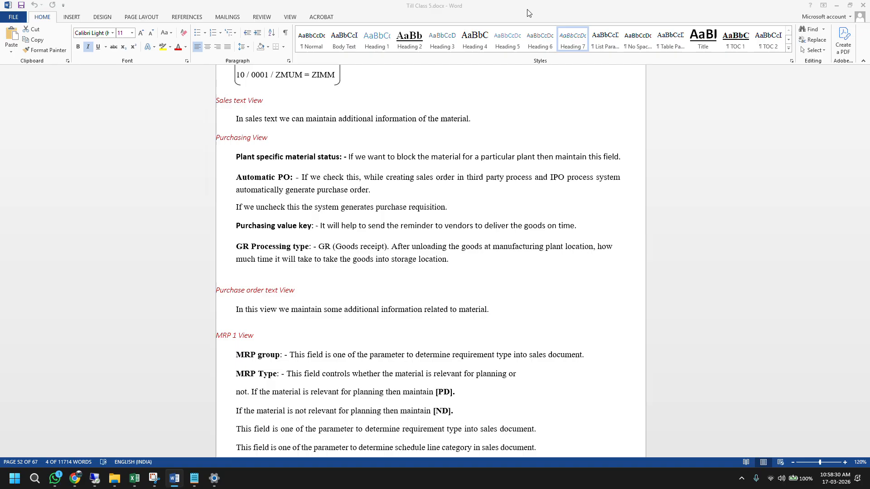
# Read the Purchase order text View and MRP 1 View notes in Word, highlighting the MRP Type explanation with PD and ND.
pyautogui.tripleClick(254, 291)
pyautogui.scroll(-2, 338, 301)
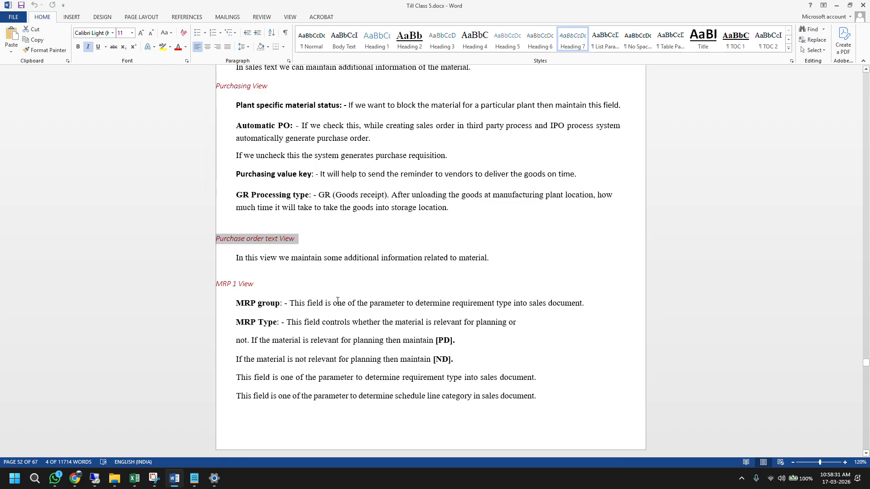
pyautogui.scroll(-3, 399, 302)
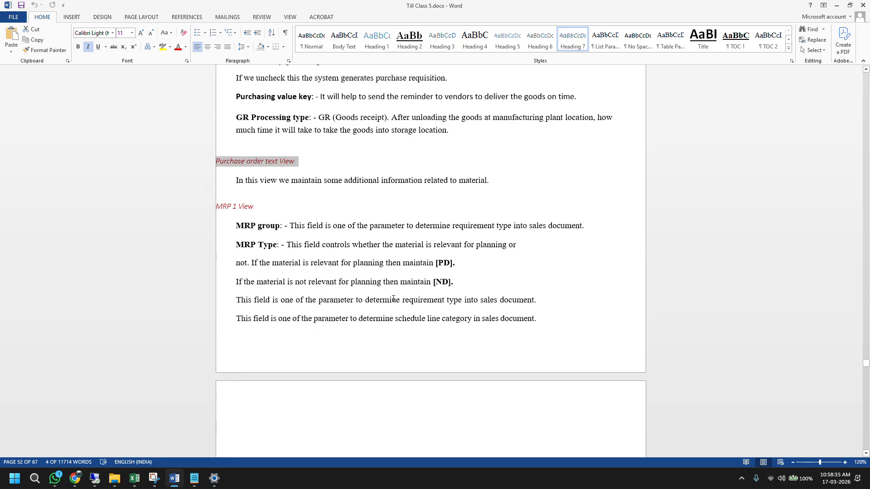
pyautogui.scroll(-2, 393, 300)
pyautogui.scroll(1, 393, 299)
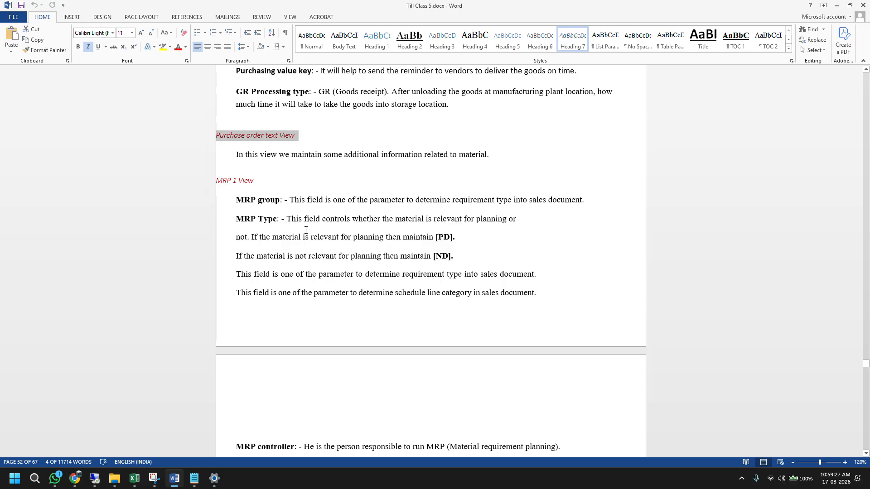
pyautogui.moveTo(233, 220); pyautogui.dragTo(452, 259)
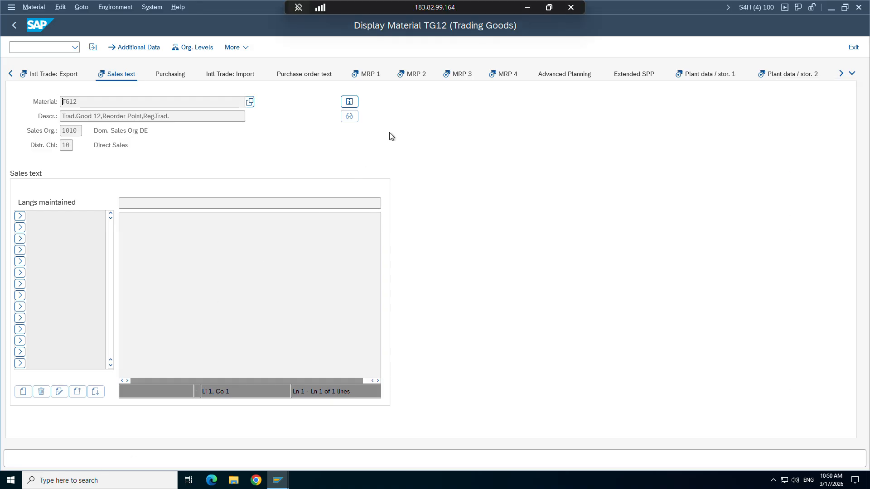
# Switch to the SAP display of material TG12 and go through its MRP 1, MRP 2 and MRP 3 views.
pyautogui.click(377, 79)
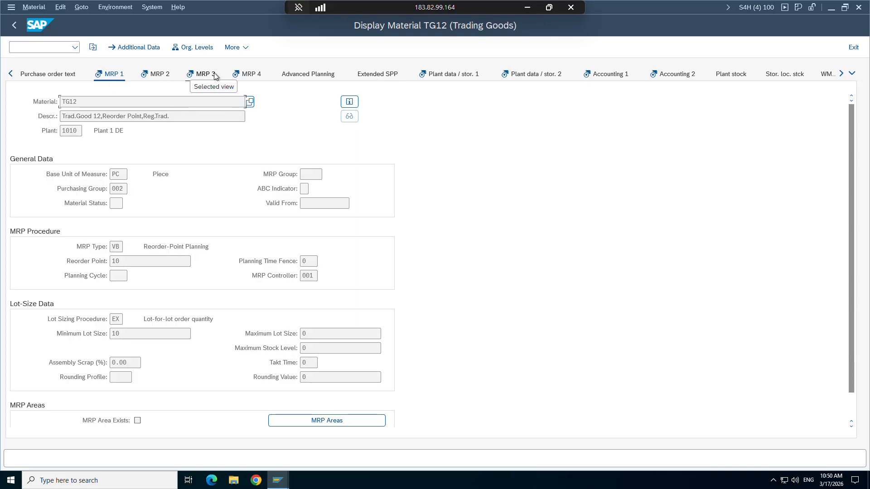
pyautogui.click(165, 76)
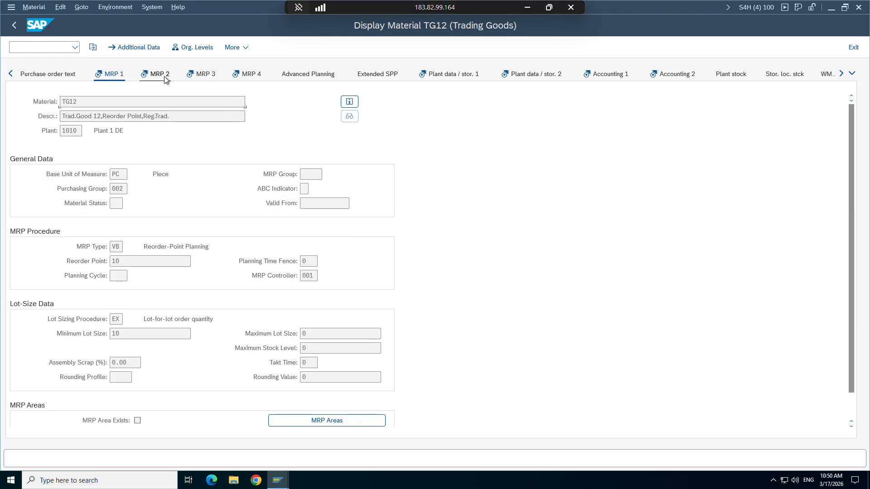
pyautogui.click(131, 77)
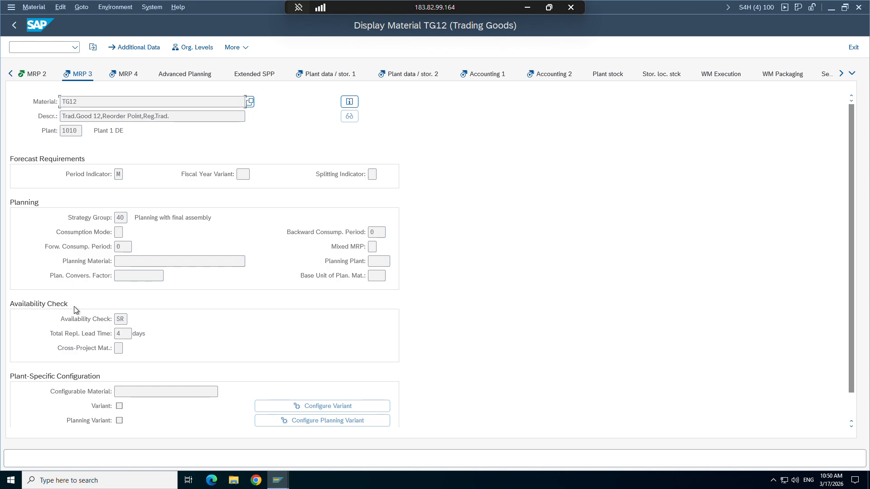
# Examine the possible checking groups for the Availability Check field in MRP 3, and close the list.
pyautogui.click(120, 320)
pyautogui.click(131, 319)
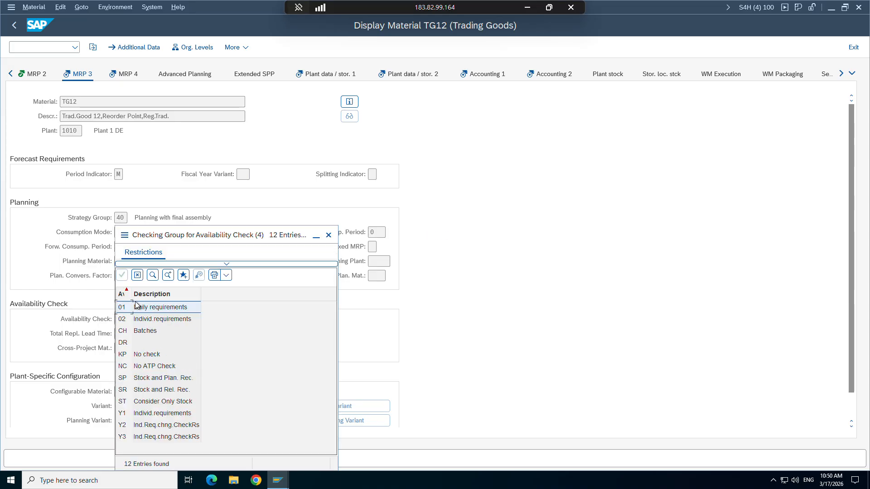
pyautogui.moveTo(182, 231); pyautogui.dragTo(315, 187)
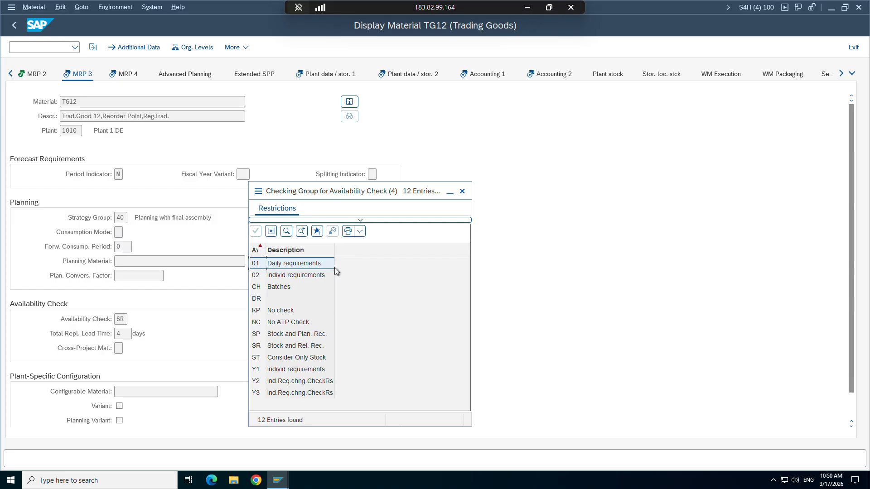
pyautogui.click(272, 232)
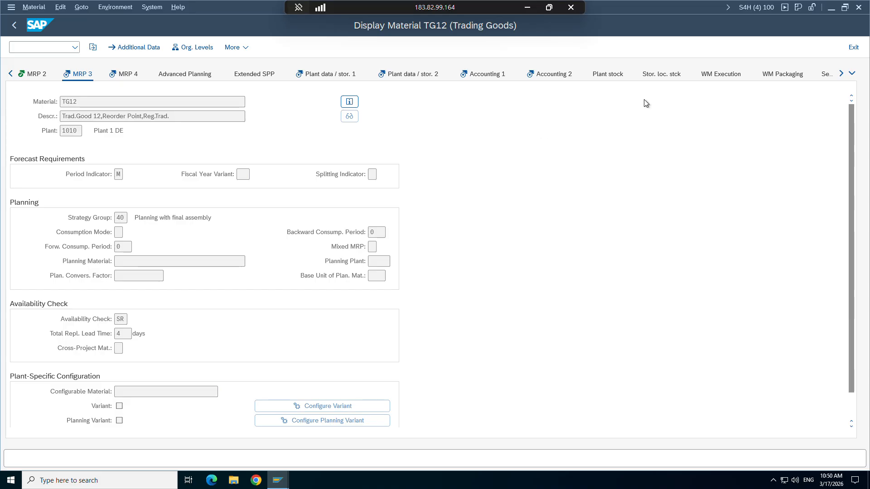
# Open material TG12's Sales: General/Plant view, examine the possible Availability check entries, and close the list.
pyautogui.click(853, 73)
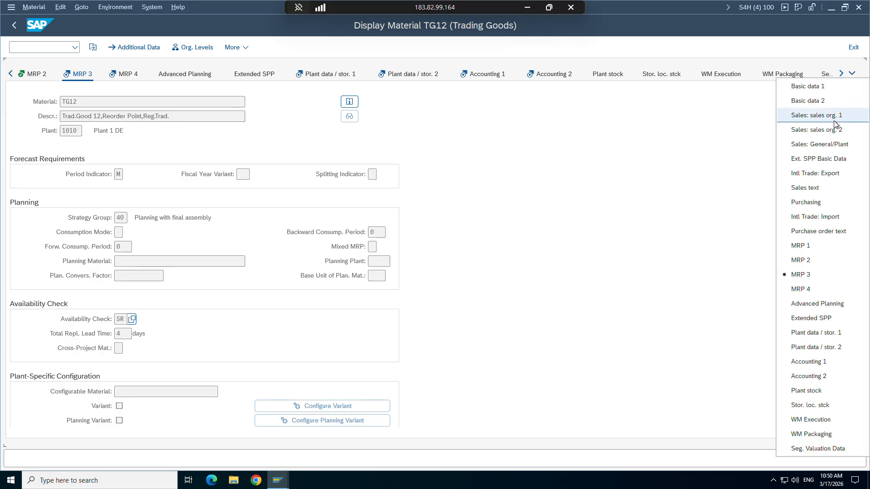
pyautogui.click(822, 137)
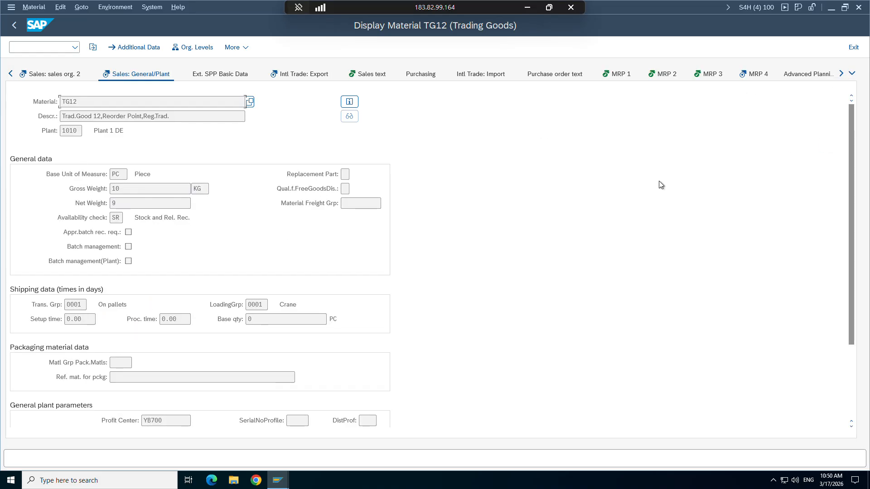
pyautogui.click(122, 218)
pyautogui.click(126, 217)
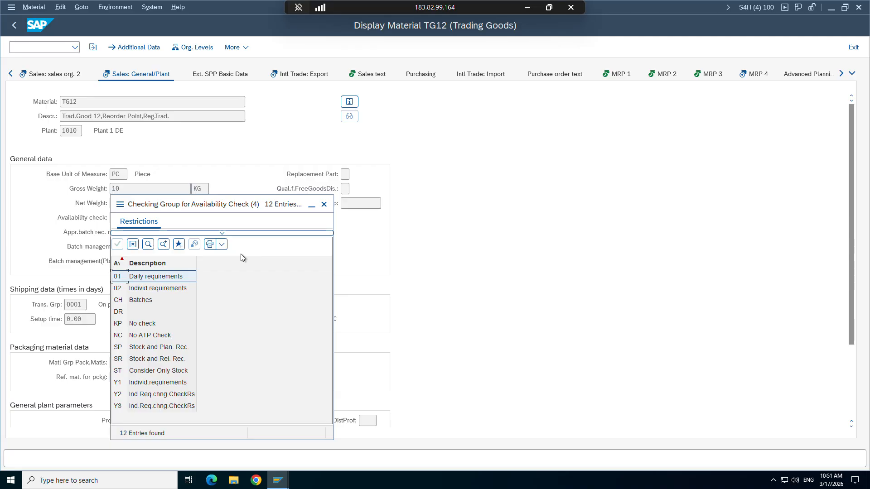
pyautogui.click(133, 245)
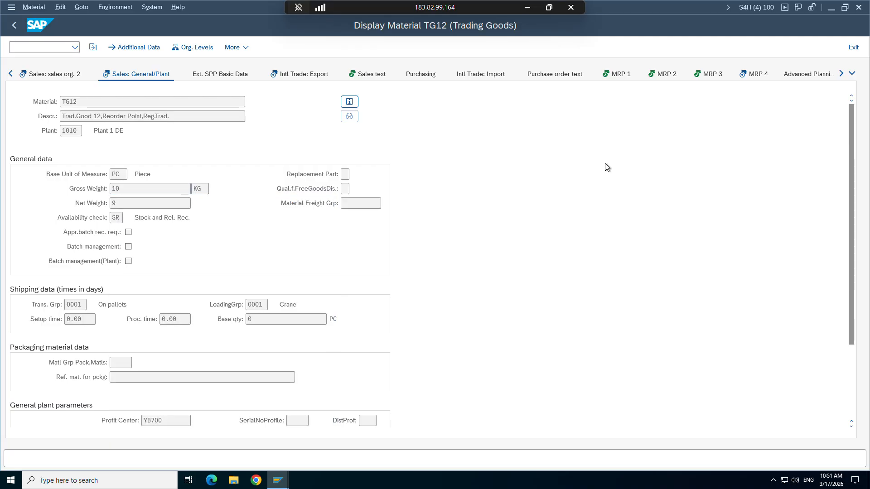
# Check material TG12's MRP 3 view and go back to its MRP 1 view.
pyautogui.click(708, 73)
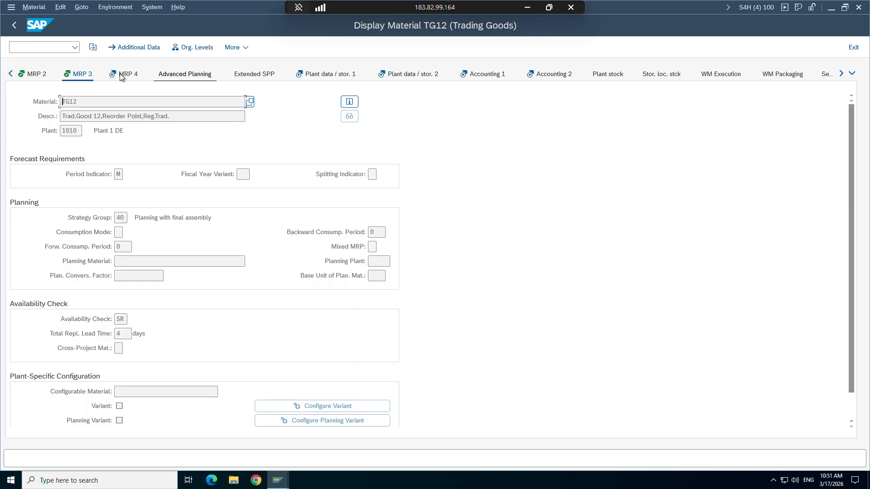
pyautogui.click(10, 74)
pyautogui.click(33, 75)
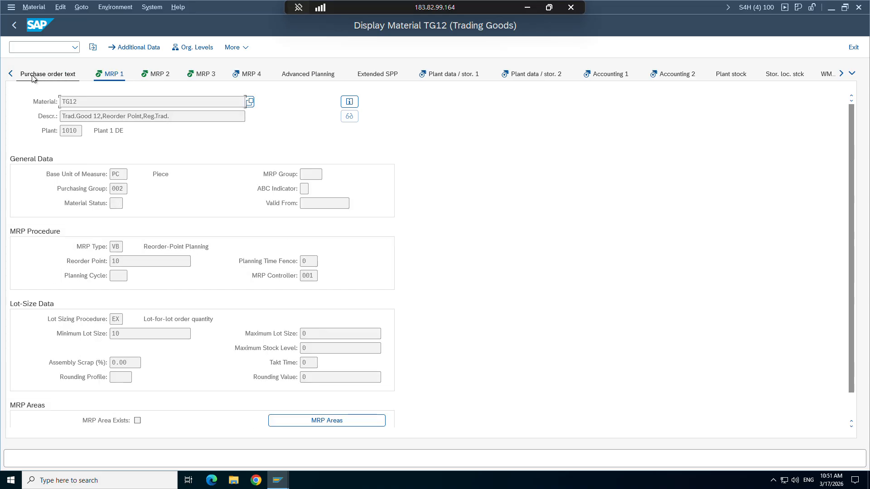
# Examine the possible MRP Type entries in MRP 1, pointing out ND (No planning), and close the list.
pyautogui.click(119, 247)
pyautogui.click(128, 247)
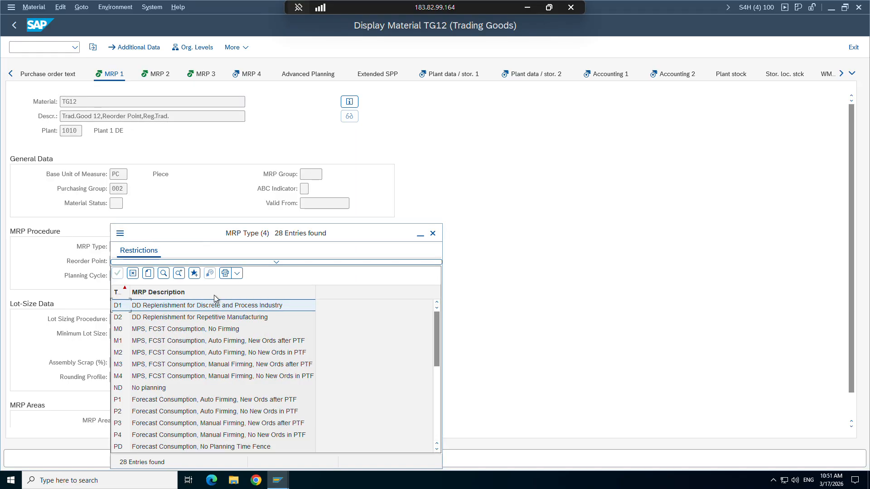
pyautogui.click(124, 389)
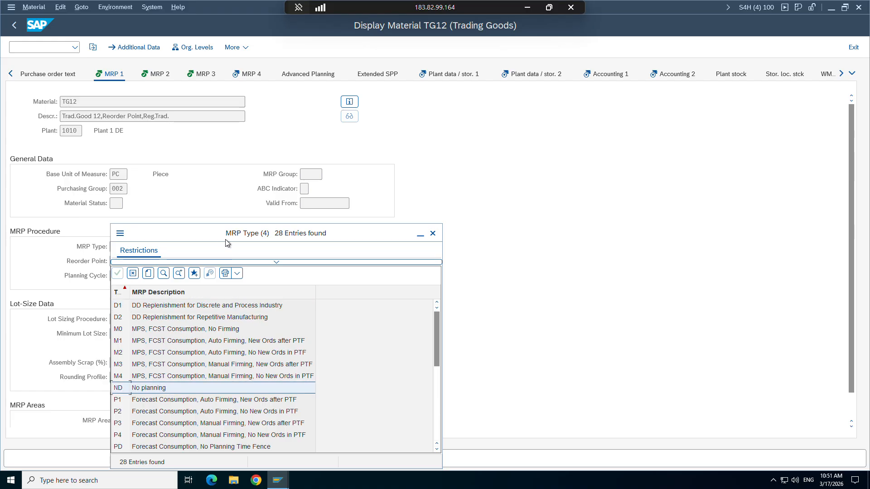
pyautogui.moveTo(229, 233); pyautogui.dragTo(453, 156)
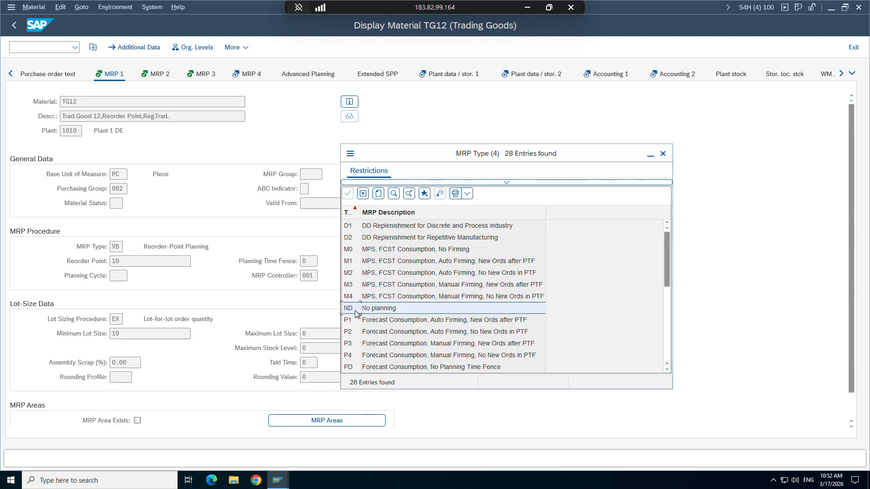
pyautogui.scroll(-2, 356, 314)
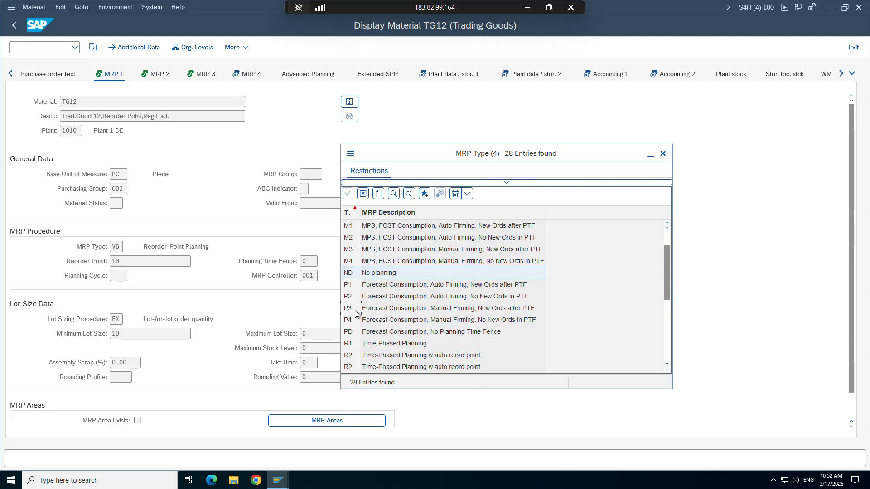
pyautogui.scroll(-4, 352, 300)
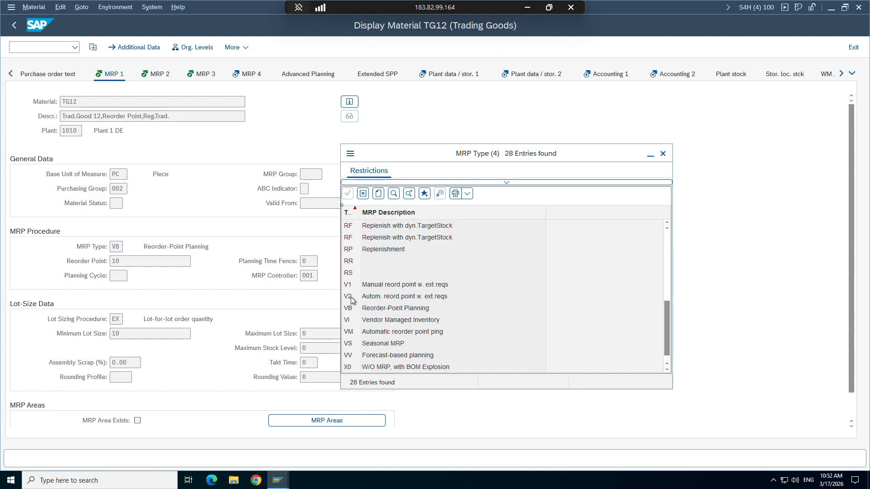
pyautogui.scroll(5, 352, 301)
pyautogui.click(364, 194)
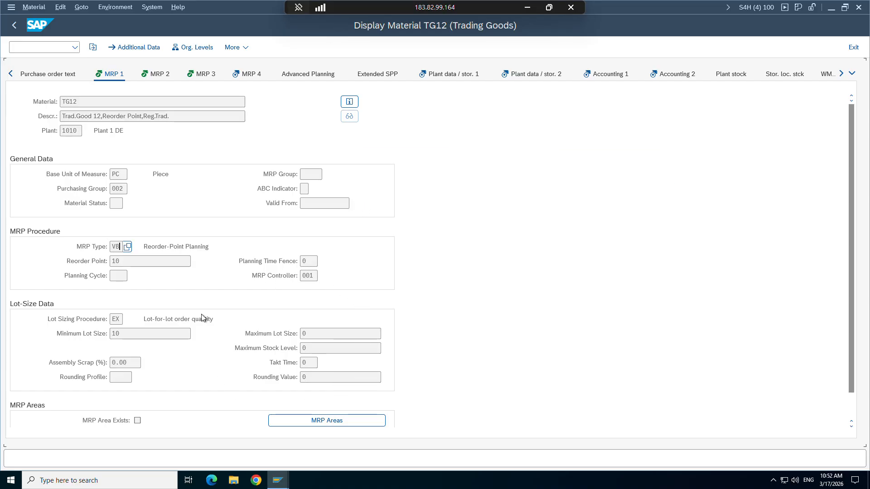
# Open material TG12's MRP 2 view, examine the Procurement Type entries F, E and X, and close the list.
pyautogui.scroll(-1, 359, 361)
pyautogui.scroll(1, 359, 362)
pyautogui.click(160, 75)
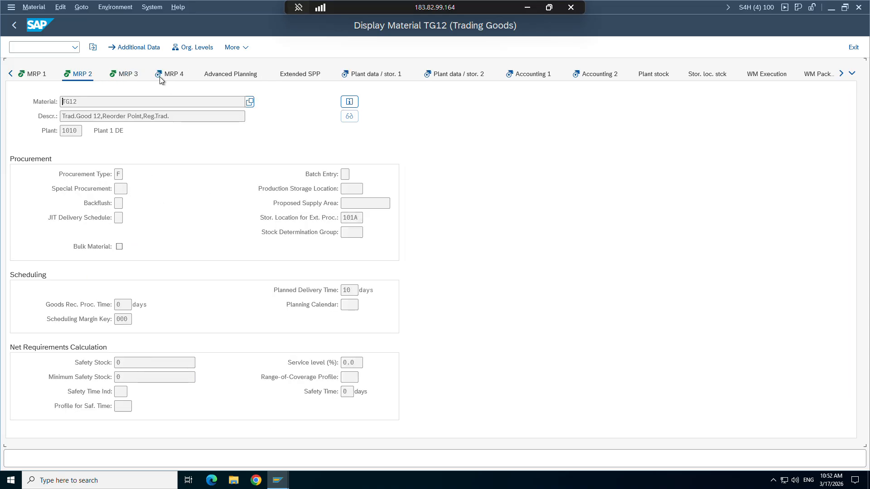
pyautogui.click(122, 175)
pyautogui.click(128, 175)
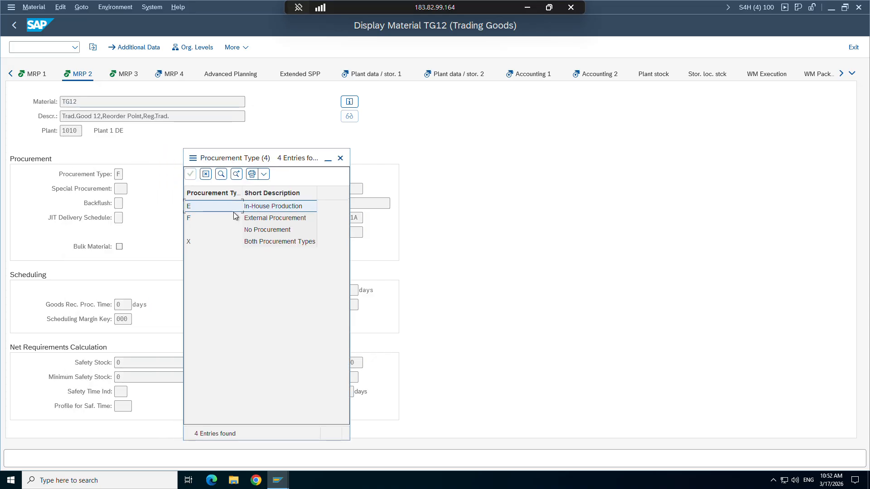
pyautogui.click(244, 222)
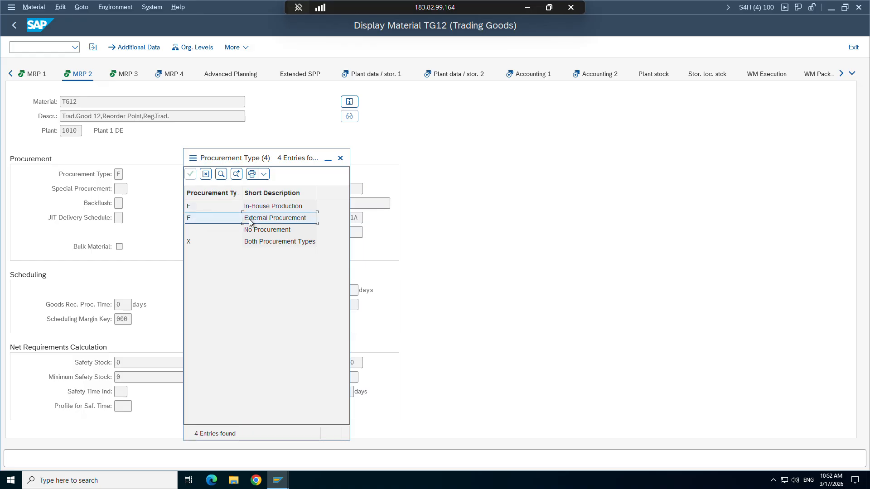
pyautogui.click(187, 209)
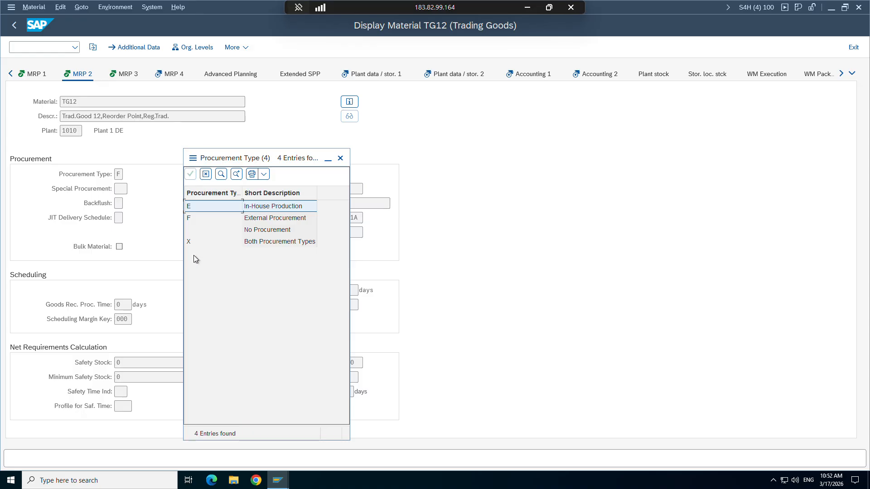
pyautogui.click(240, 245)
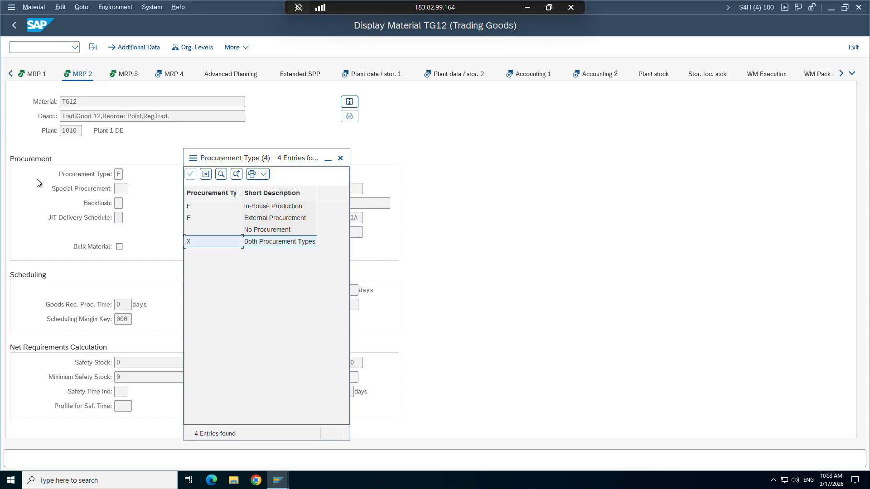
pyautogui.click(207, 175)
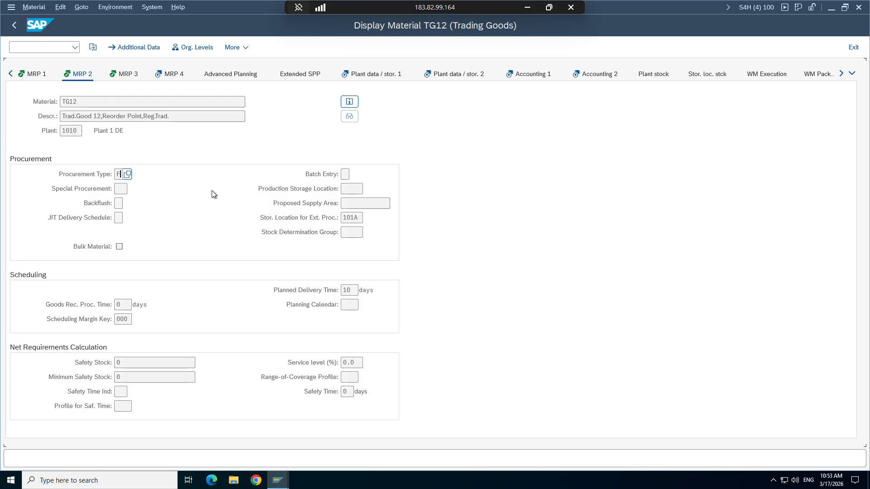
# Switch to the Word notes and look through the MRP controller and MRP 2 View explanations.
pyautogui.click(527, 8)
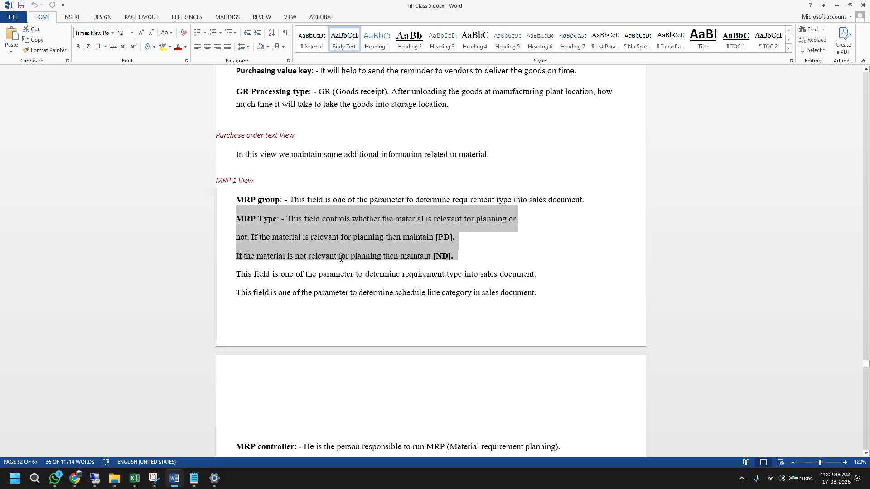
pyautogui.scroll(-2, 340, 254)
pyautogui.click(246, 130)
pyautogui.scroll(-9, 410, 289)
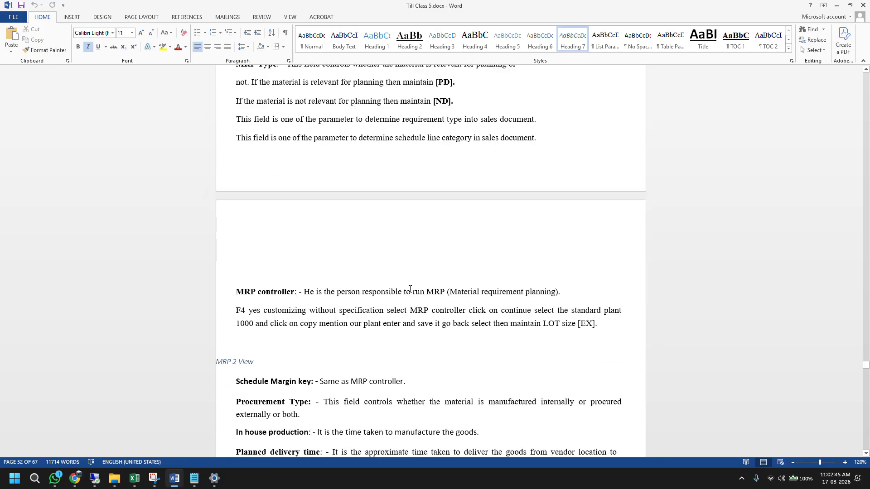
pyautogui.scroll(5, 411, 289)
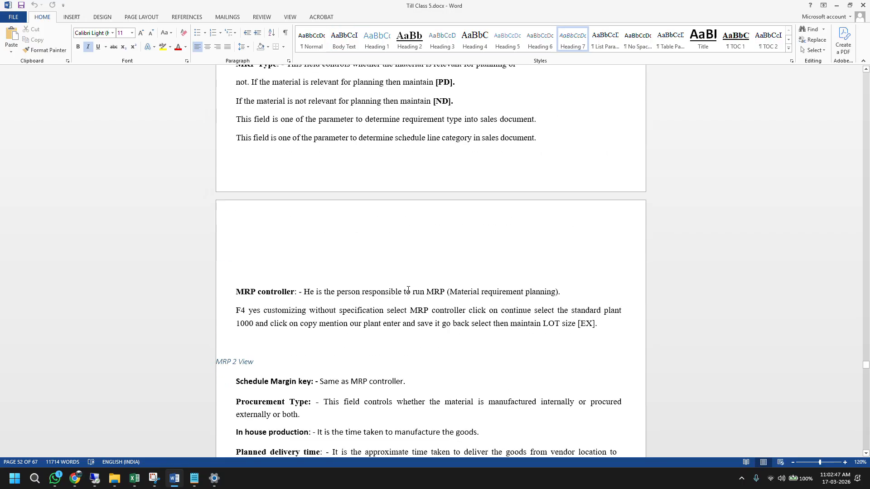